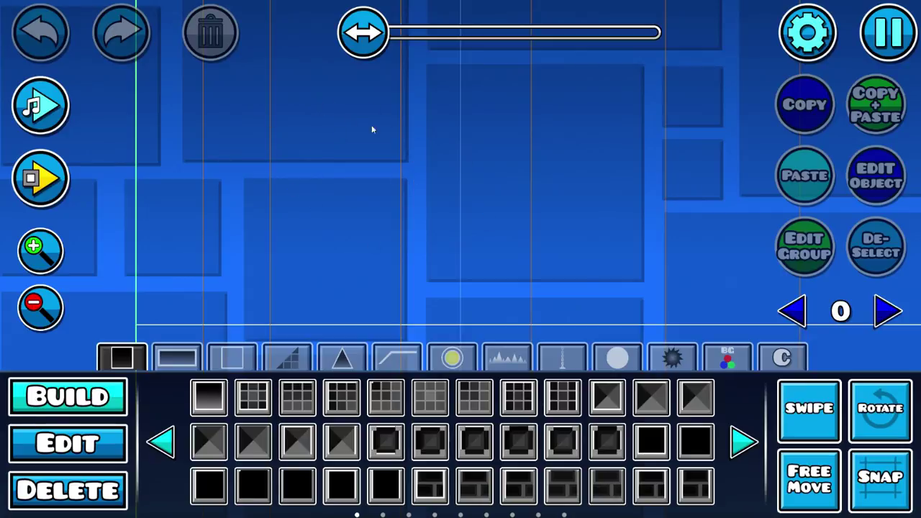
left_click(52, 320)
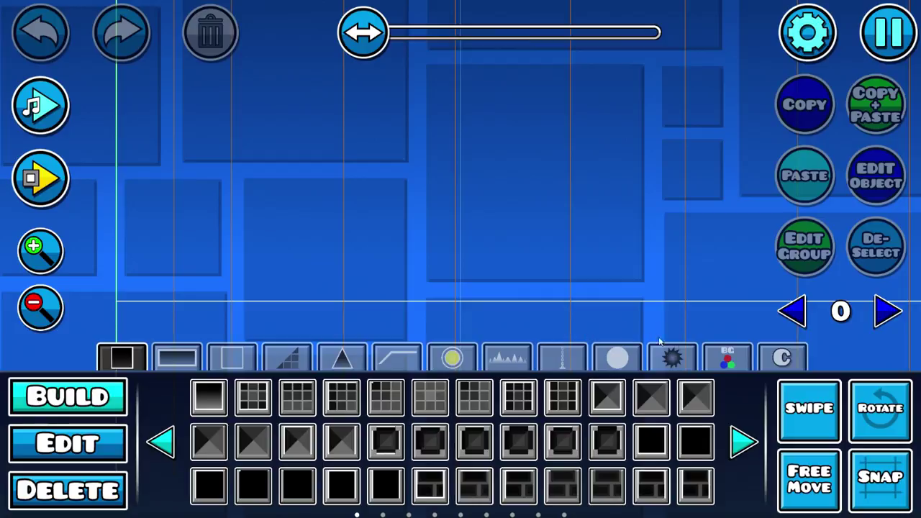
left_click(121, 367)
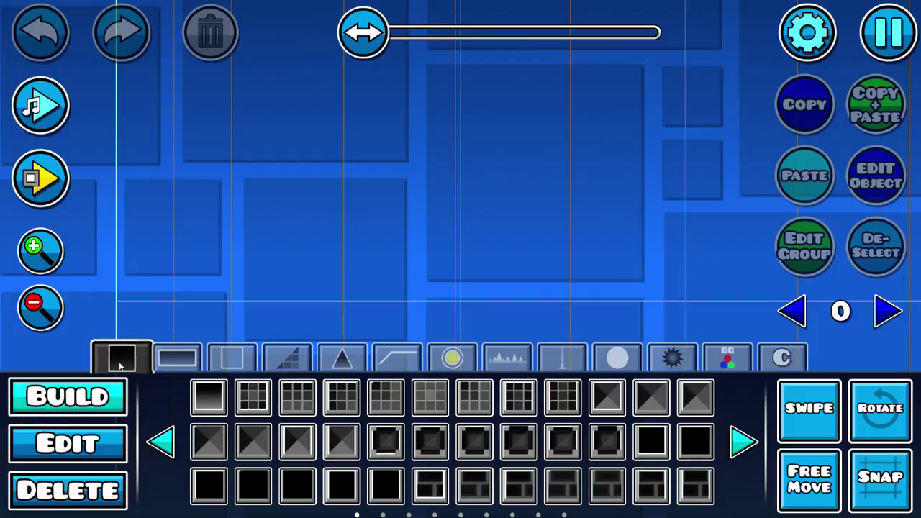
mouse_move(126, 367)
left_mouse_down()
mouse_move(726, 359)
mouse_move(119, 358)
left_mouse_up()
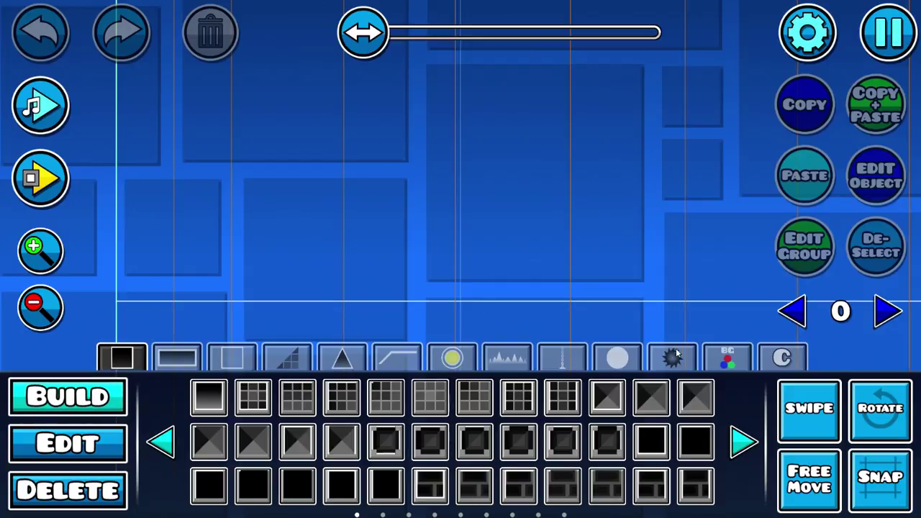
Browse the trigger objects, going through the Move, Pulse, Alpha, Toggle and Spawn triggers.
left_click(725, 357)
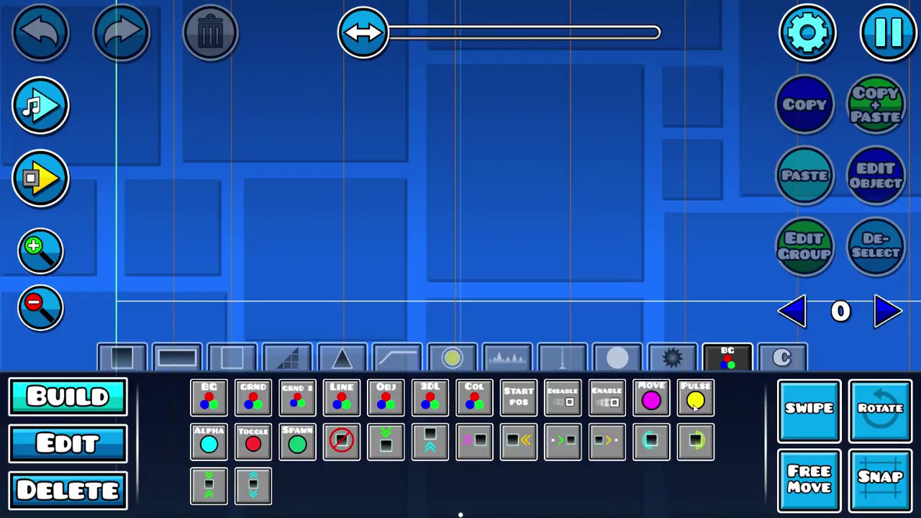
left_click(726, 360)
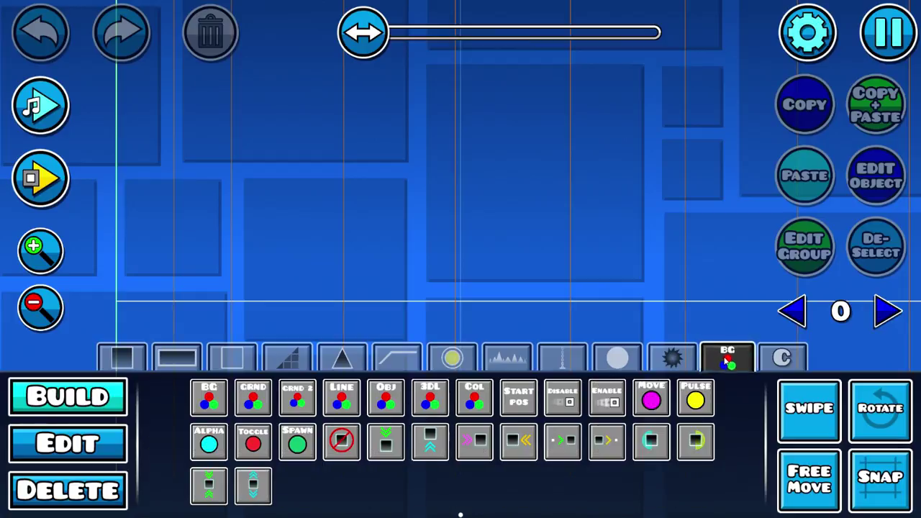
left_click(728, 361)
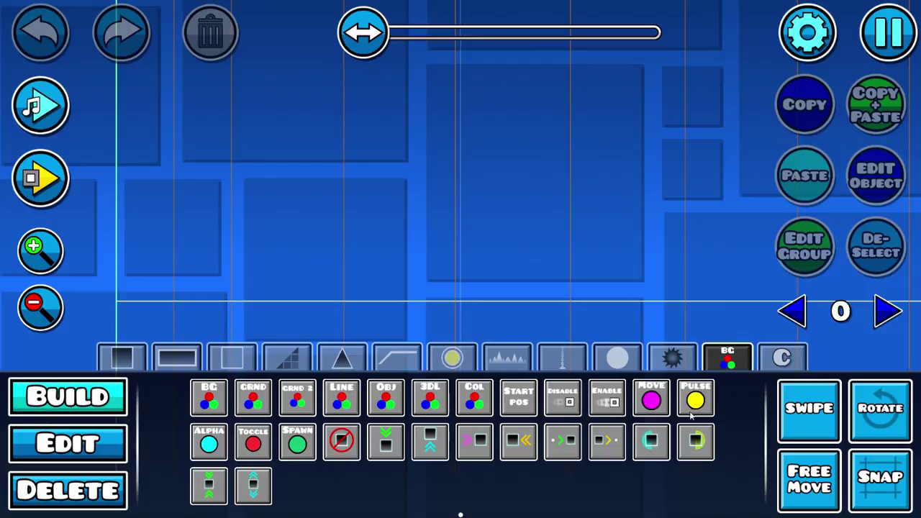
left_click(649, 403)
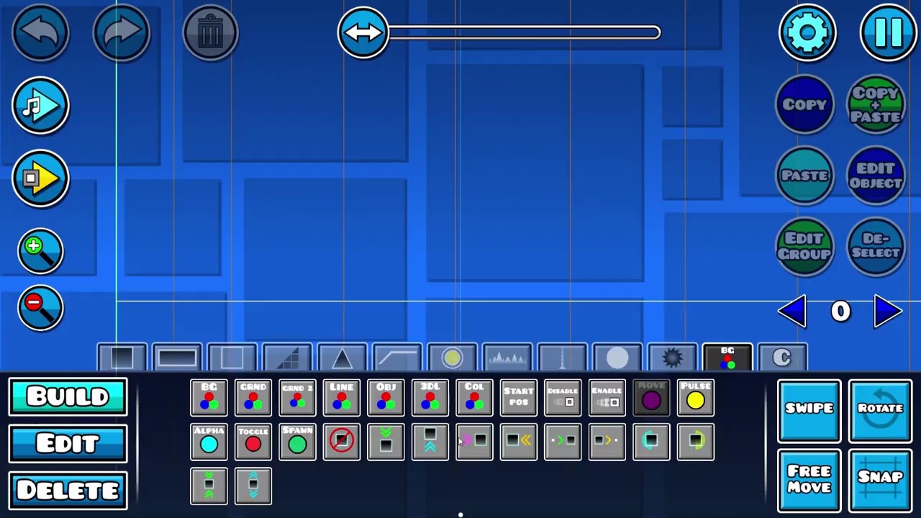
left_click(651, 408)
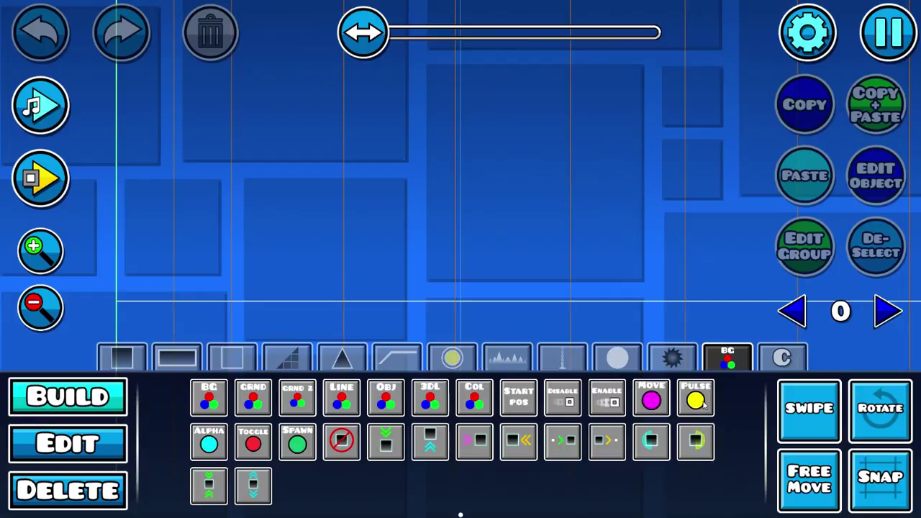
left_click(696, 400)
left_click(209, 442)
left_click(252, 442)
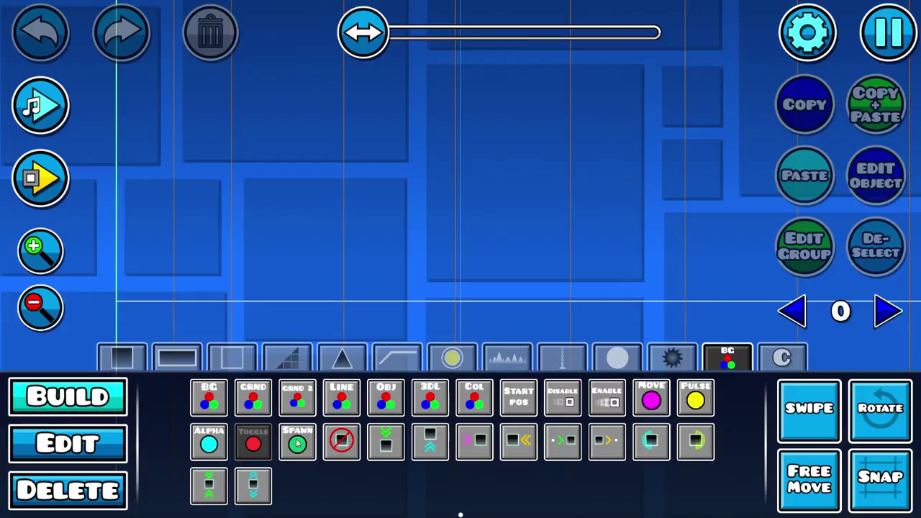
left_click(298, 444)
Place a Move trigger high above the ground near the level start, deselect it and briefly playtest the level.
left_click(651, 400)
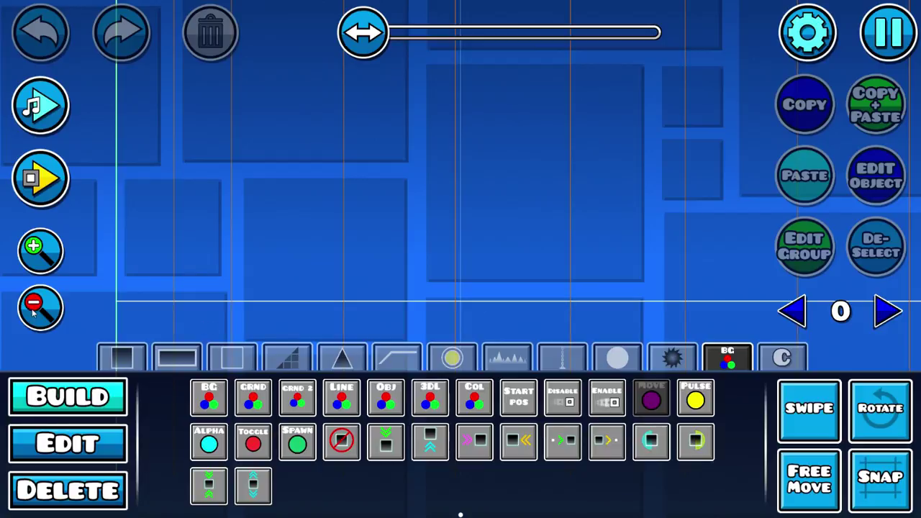
left_click(32, 311)
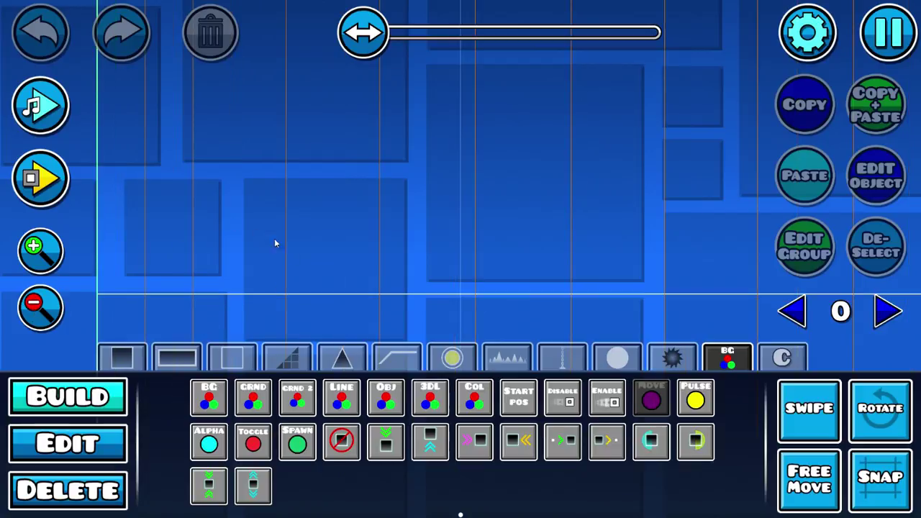
left_click_drag(274, 239, 307, 242)
left_click(645, 400)
left_click(646, 400)
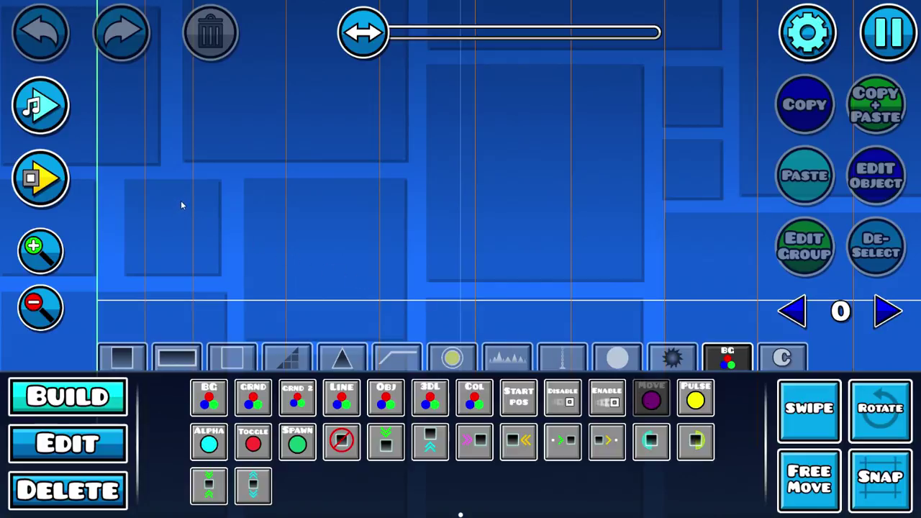
left_click(185, 148)
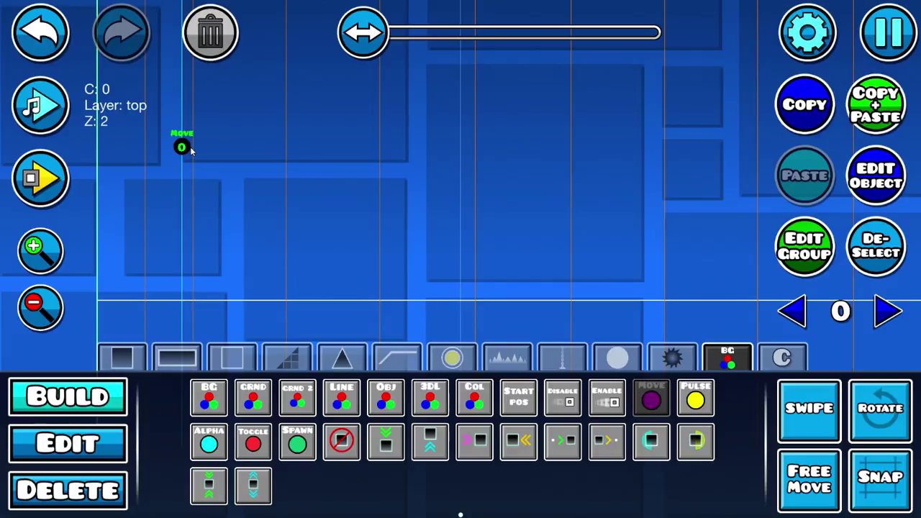
left_click(885, 243)
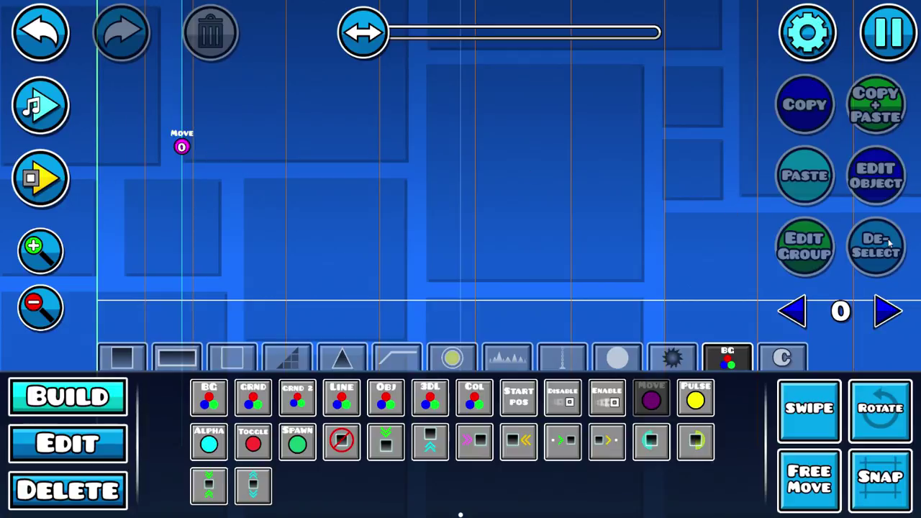
left_click(40, 178)
left_click(121, 177)
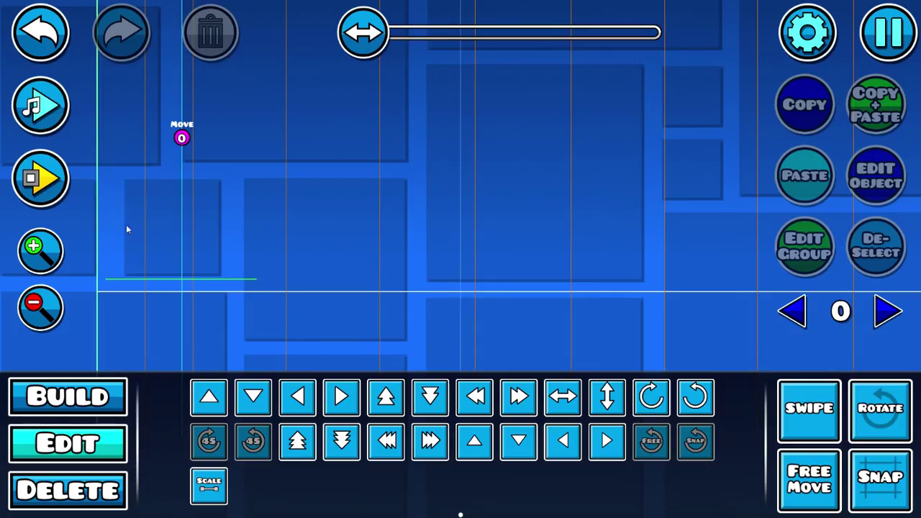
Stack three black gradient blocks in a column on the ground just past the Move trigger and playtest the level.
left_click(109, 394)
left_click(121, 358)
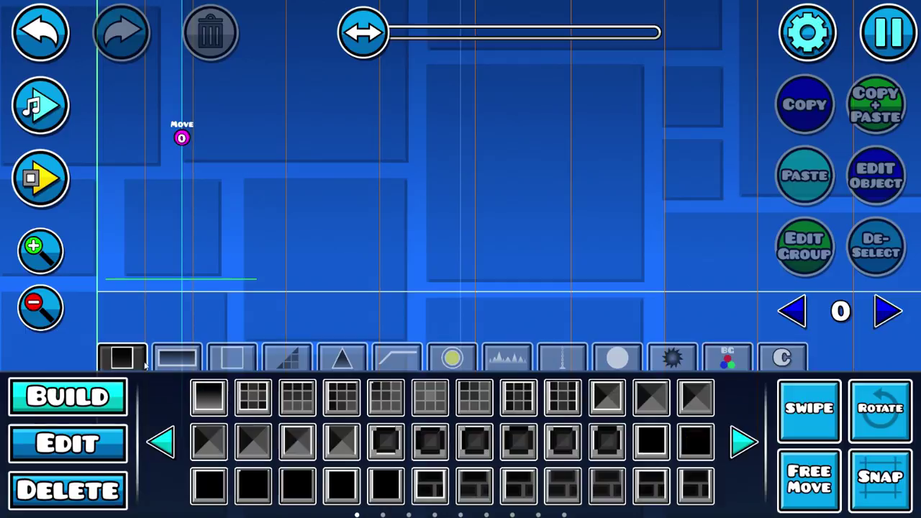
left_click(211, 412)
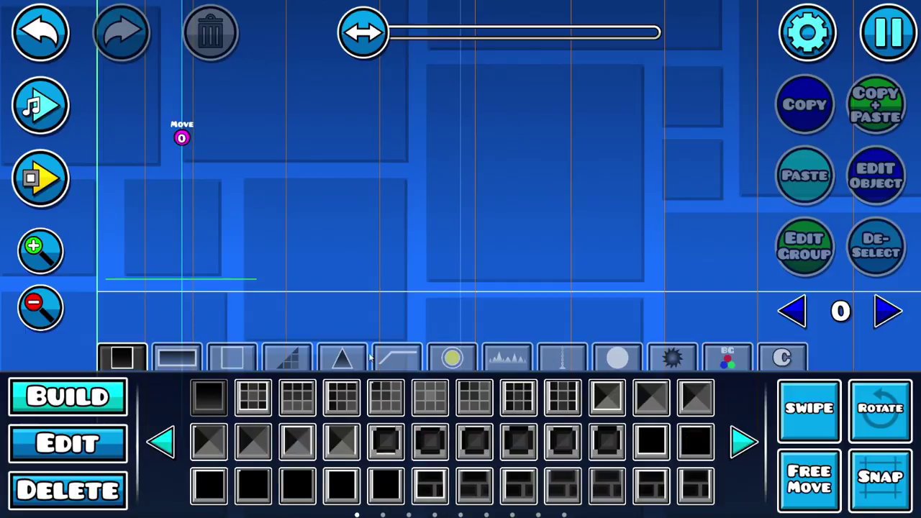
double_click(207, 397)
left_click(255, 279)
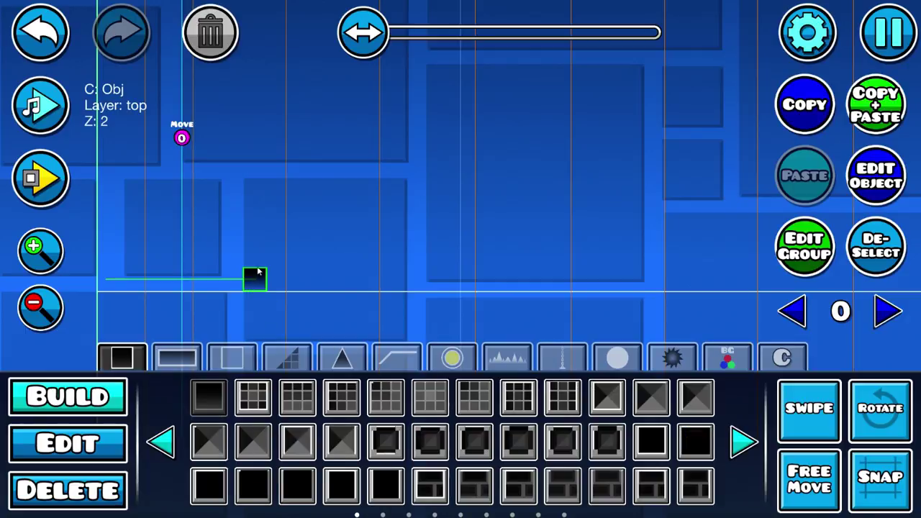
left_click(259, 261)
left_click(249, 242)
left_click(887, 32)
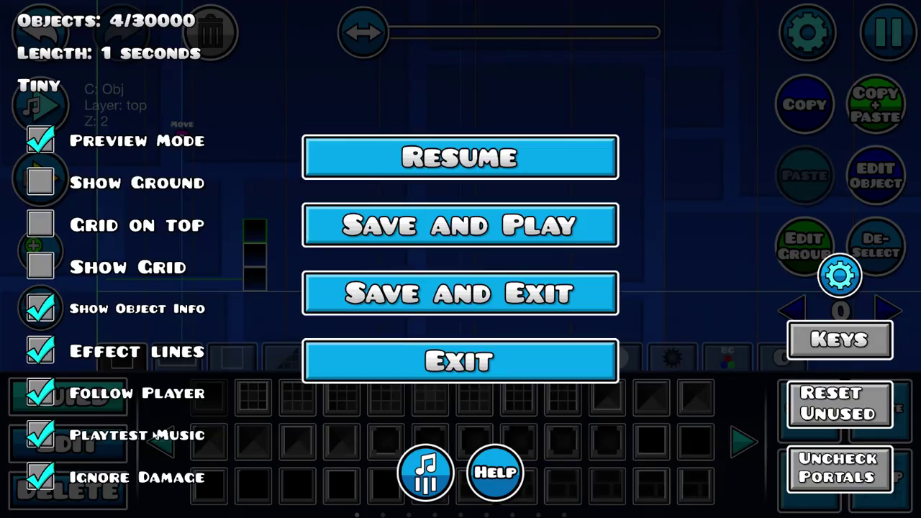
left_click(337, 177)
left_click(864, 248)
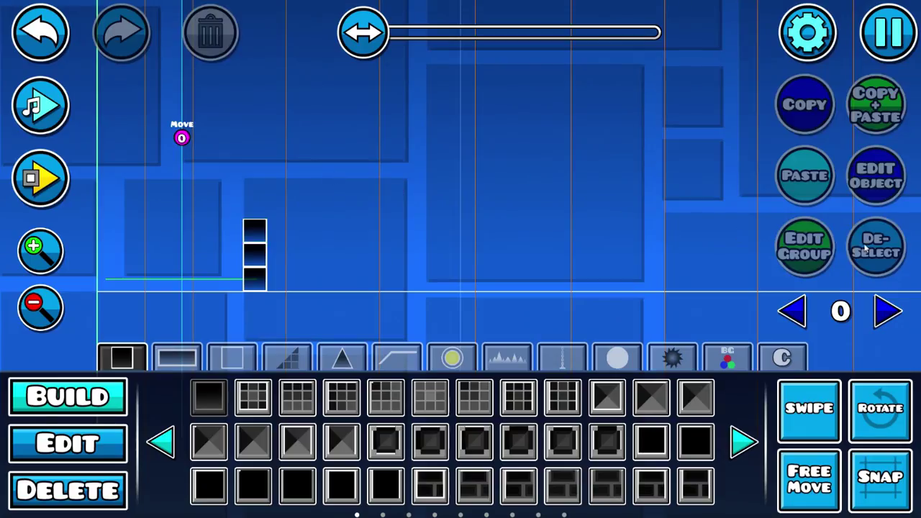
left_click(36, 179)
Assign the next free group ID, 1, to the three stacked blocks and deselect them.
key("2")
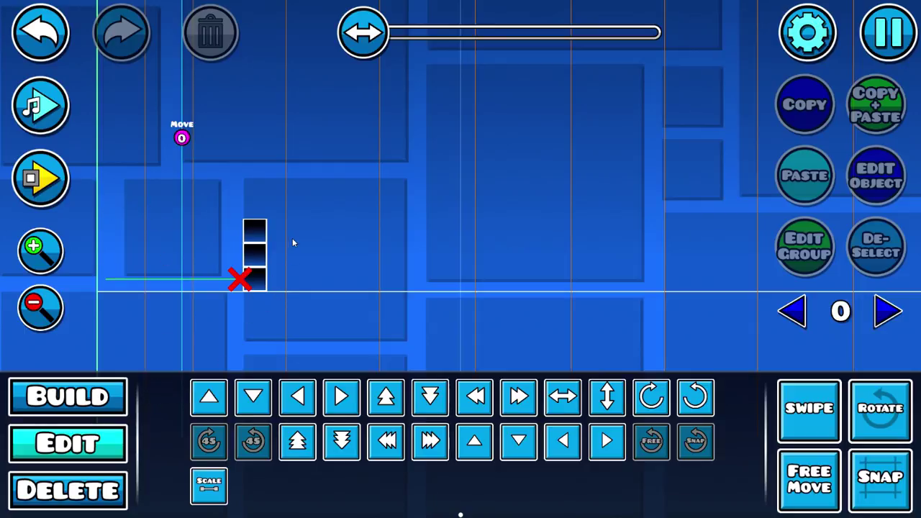
left_click_drag(317, 171, 260, 375)
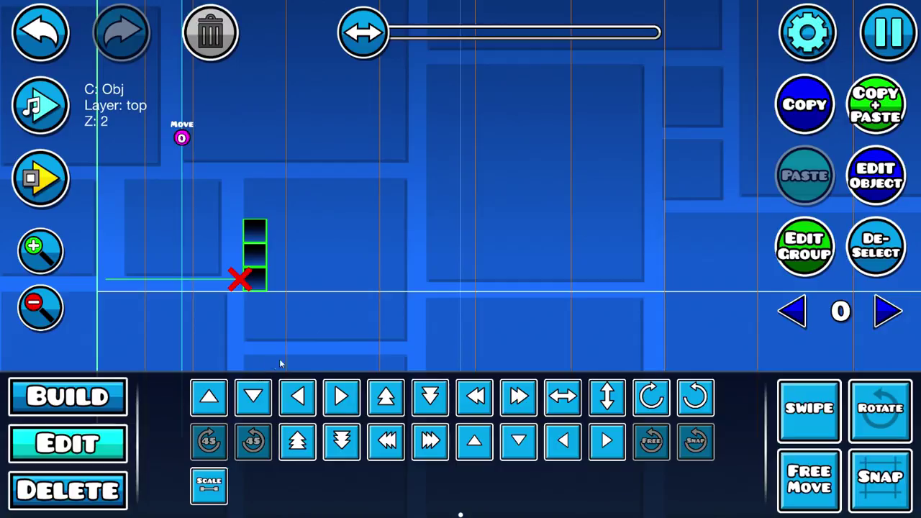
left_click(810, 253)
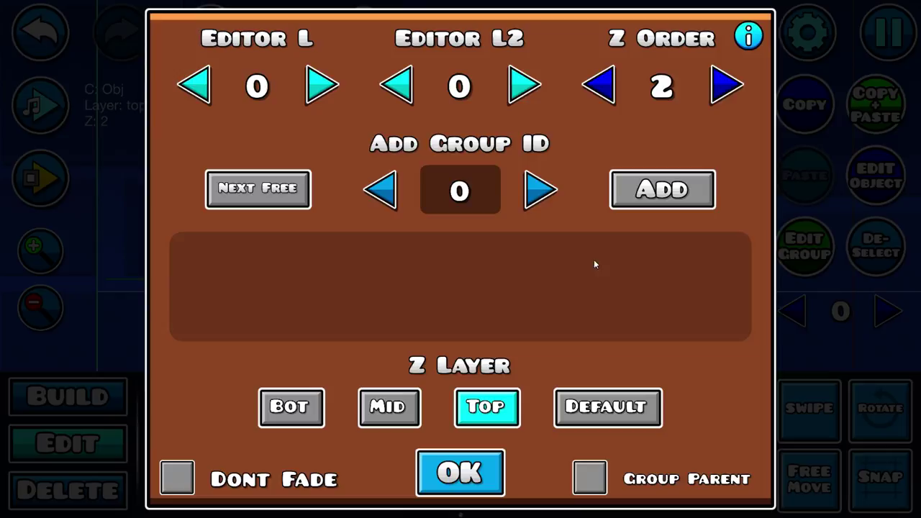
left_click(281, 201)
left_click(649, 199)
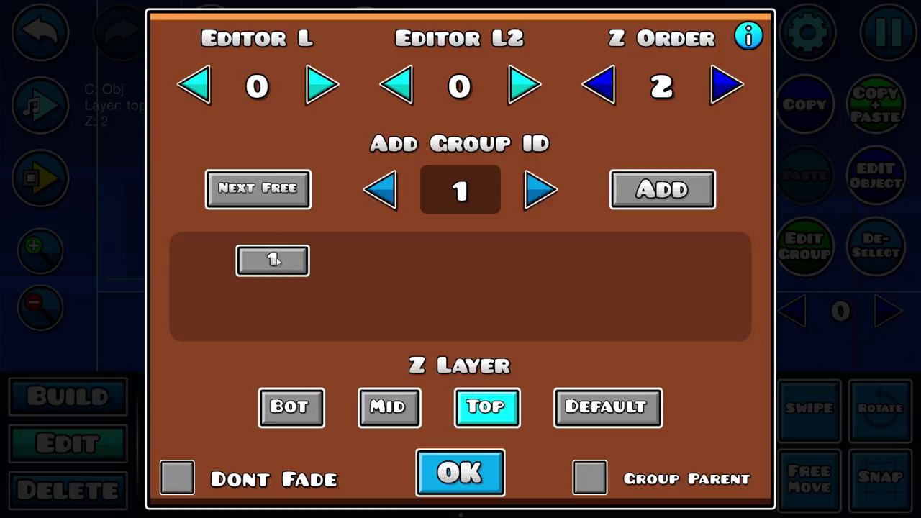
left_click(436, 472)
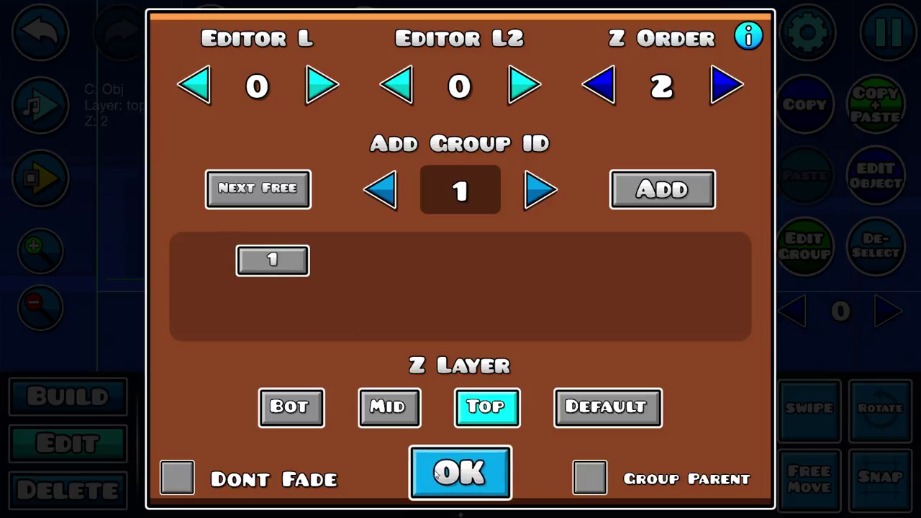
left_click(878, 248)
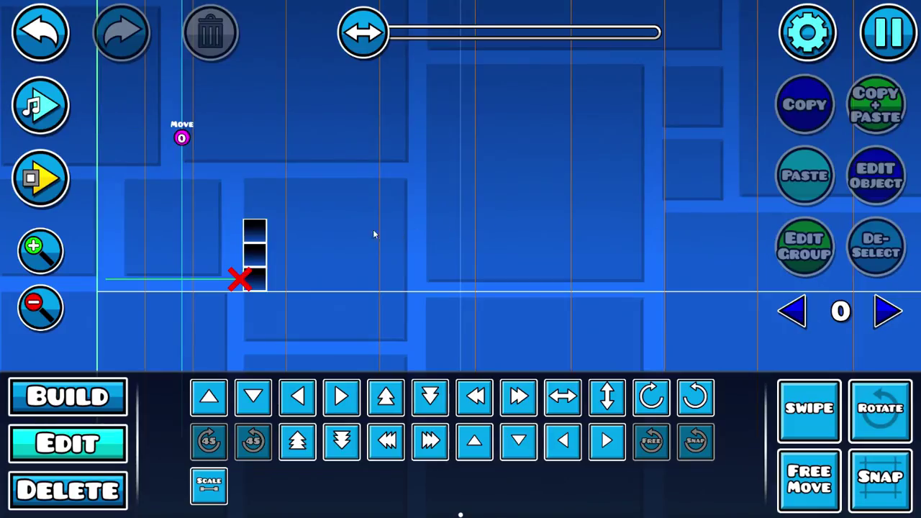
Set the Move trigger's target group ID to 1 and deselect the trigger.
left_click(181, 138)
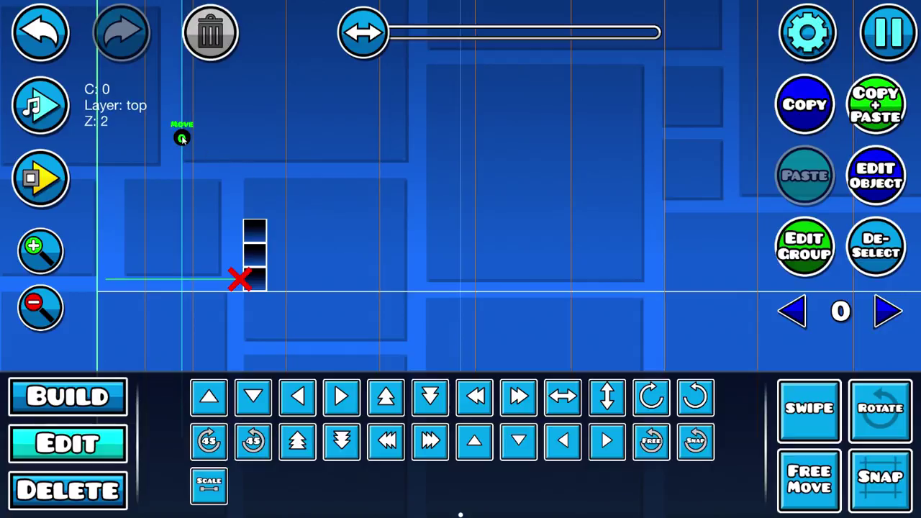
left_click(868, 181)
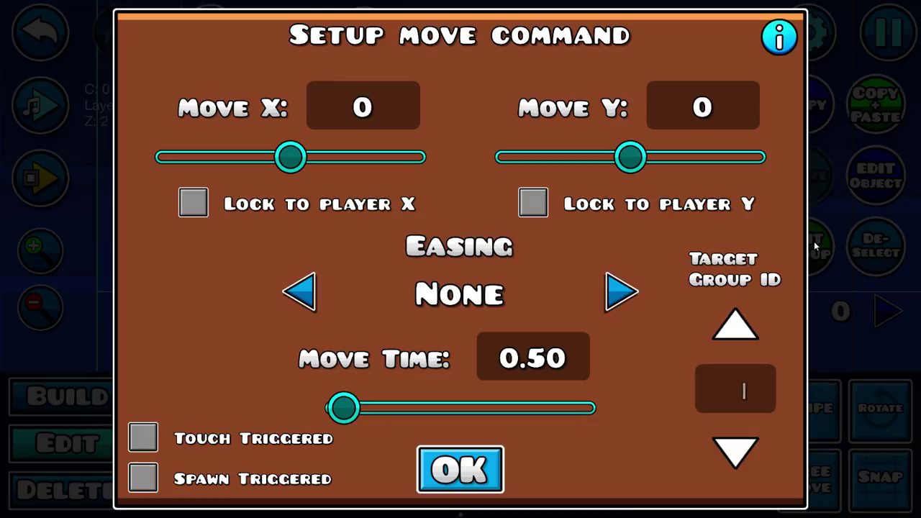
type("1")
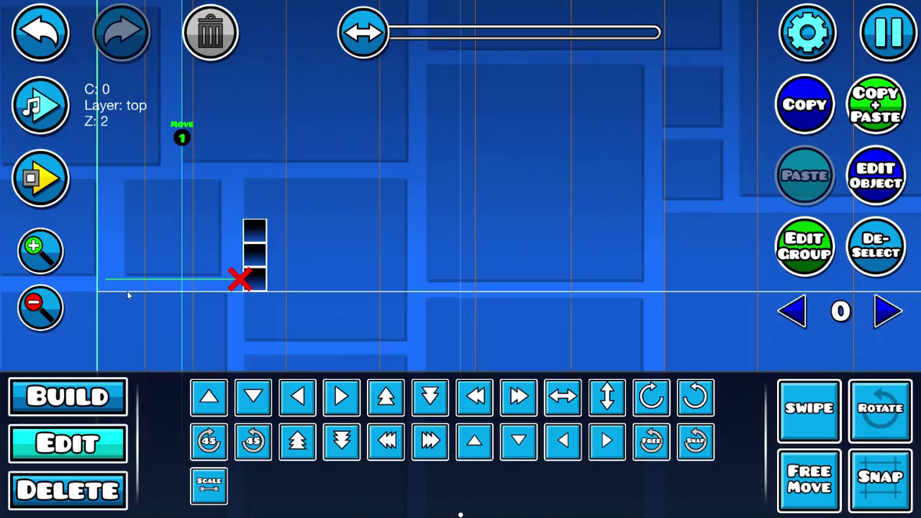
left_click(479, 459)
left_click(55, 180)
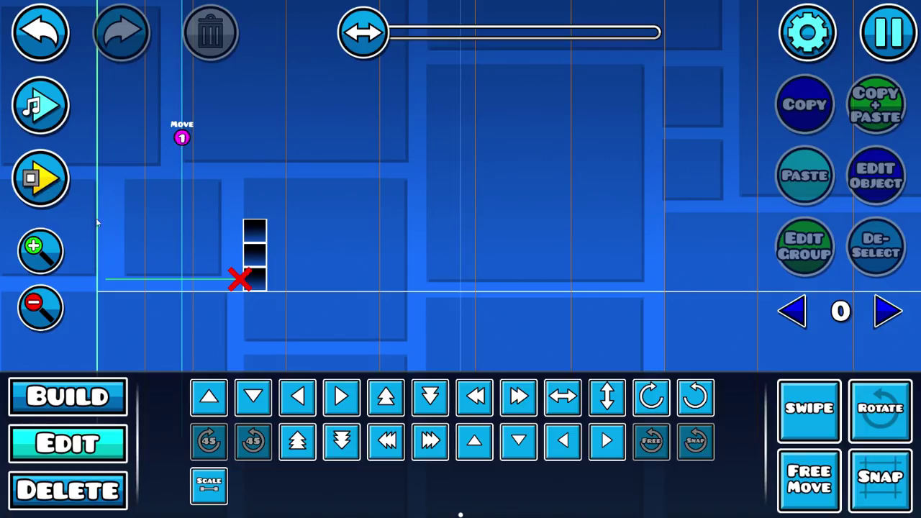
Review the Move trigger's setup, including its target group ID, without changing anything.
left_click(182, 136)
left_click(881, 191)
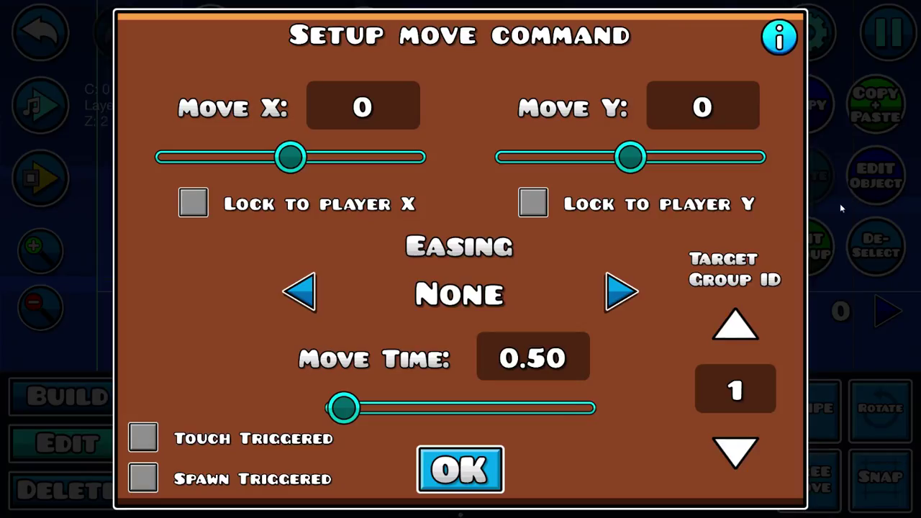
left_click(440, 468)
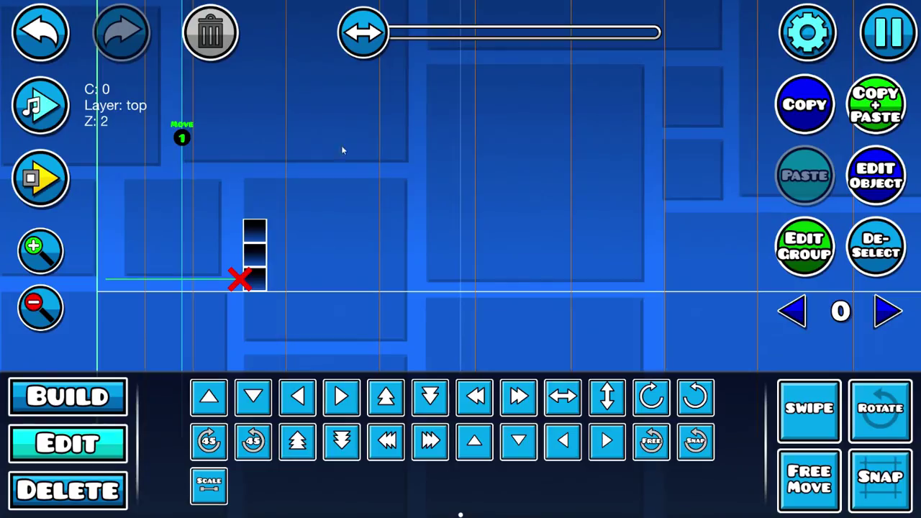
left_click(878, 245)
Set the Move Y distance of the Move trigger targeting group 1 to 30 and deselect the trigger.
left_click(182, 138)
left_click(872, 188)
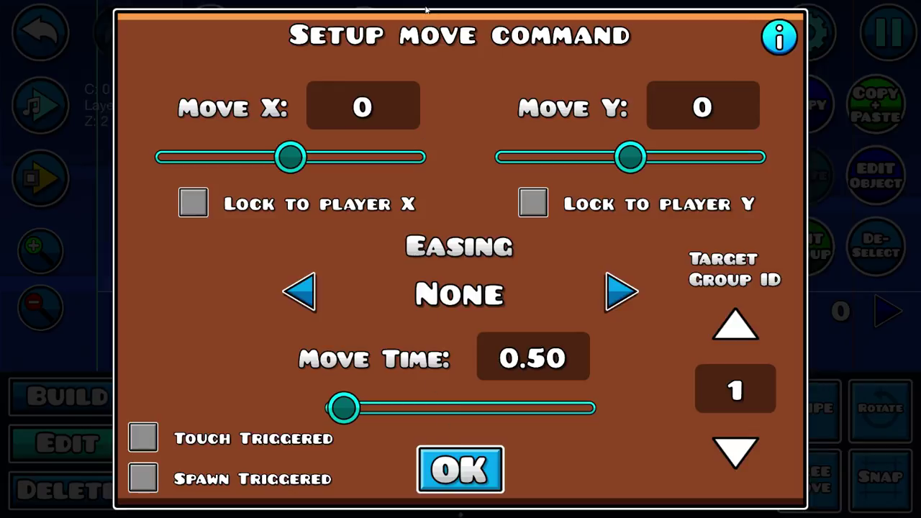
left_click(709, 113)
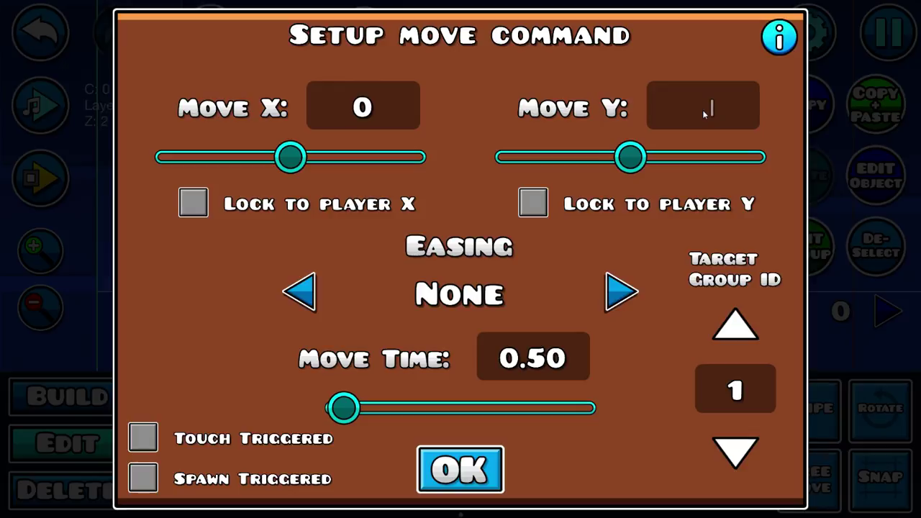
type("3")
key("BackSpace")
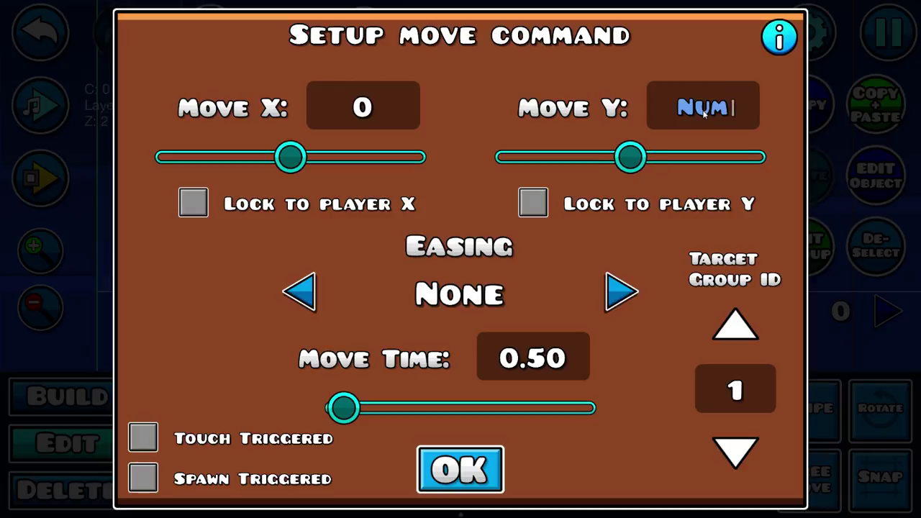
type("30")
key("BackSpace")
key("BackSpace")
type("3")
key("BackSpace")
type("30")
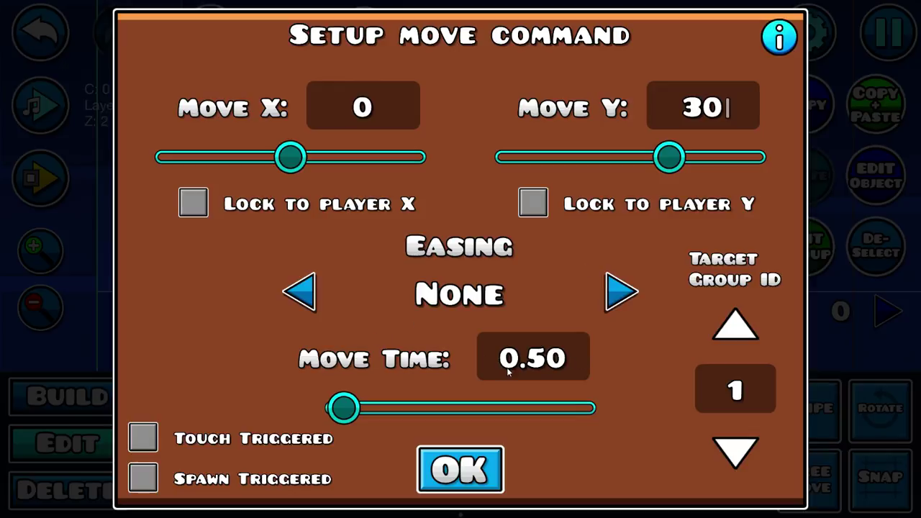
left_click(541, 365)
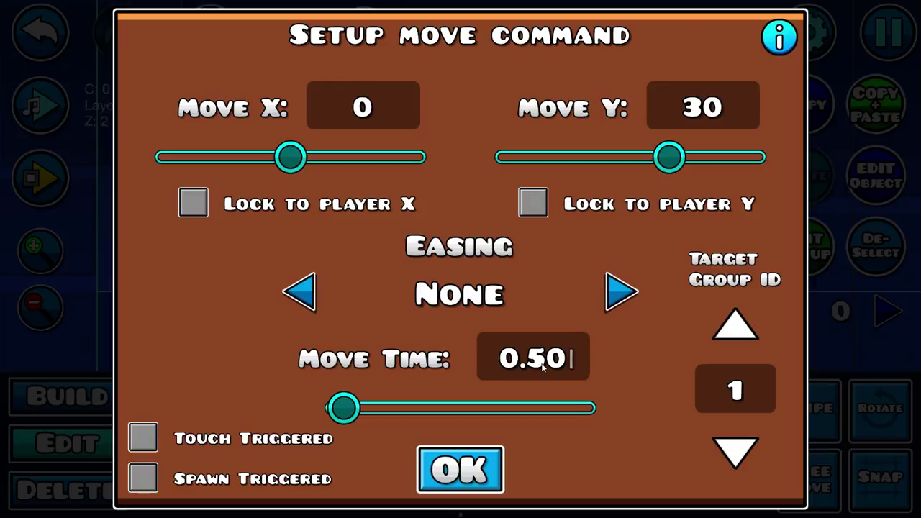
left_click(482, 467)
left_click(892, 238)
Playtest the level twice to check how the three-block column moves, jumping once during the second run.
left_click(45, 249)
left_click(40, 180)
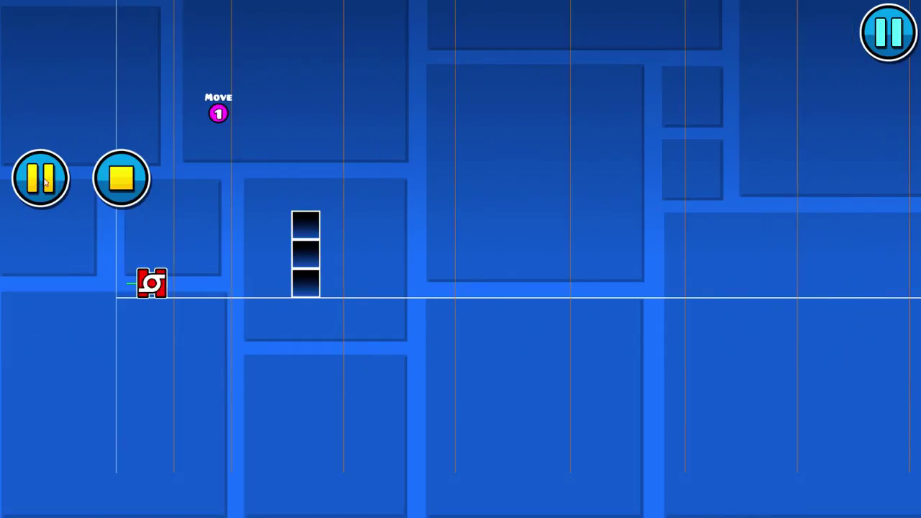
left_click(120, 195)
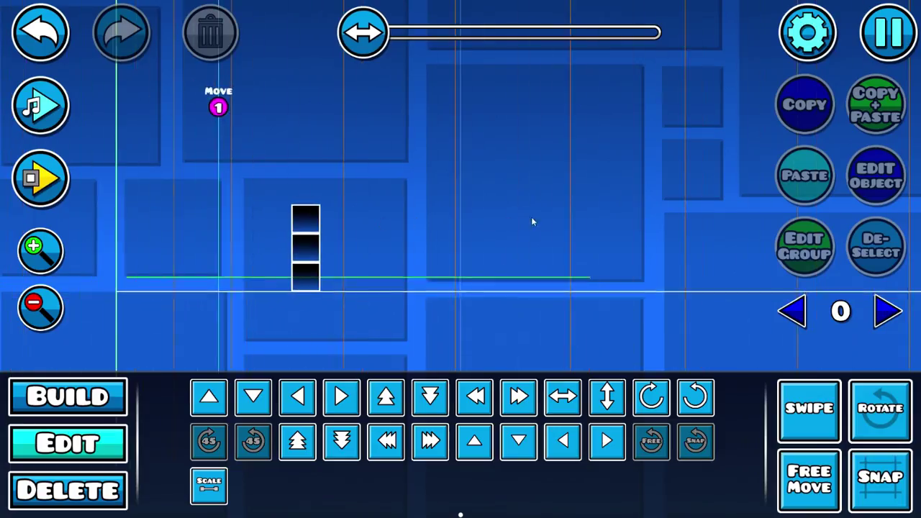
left_click(40, 308)
left_click(40, 179)
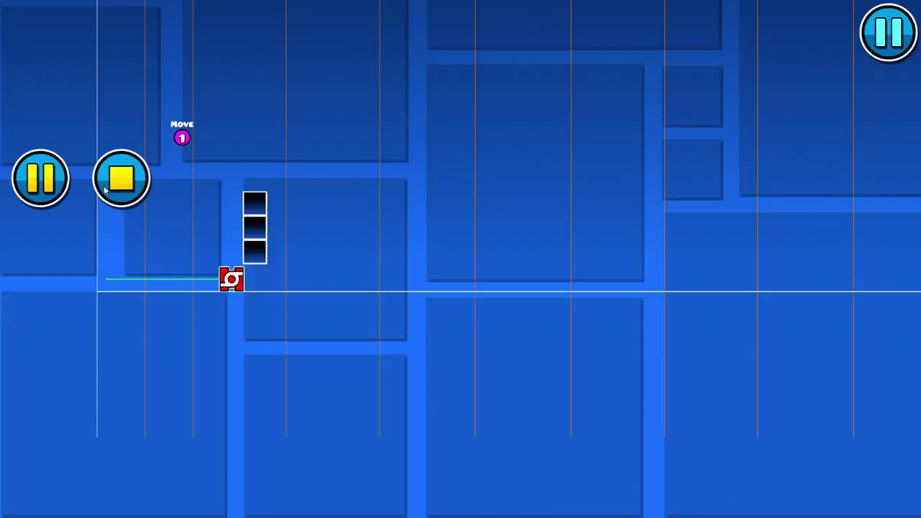
left_click(186, 209)
left_click(121, 179)
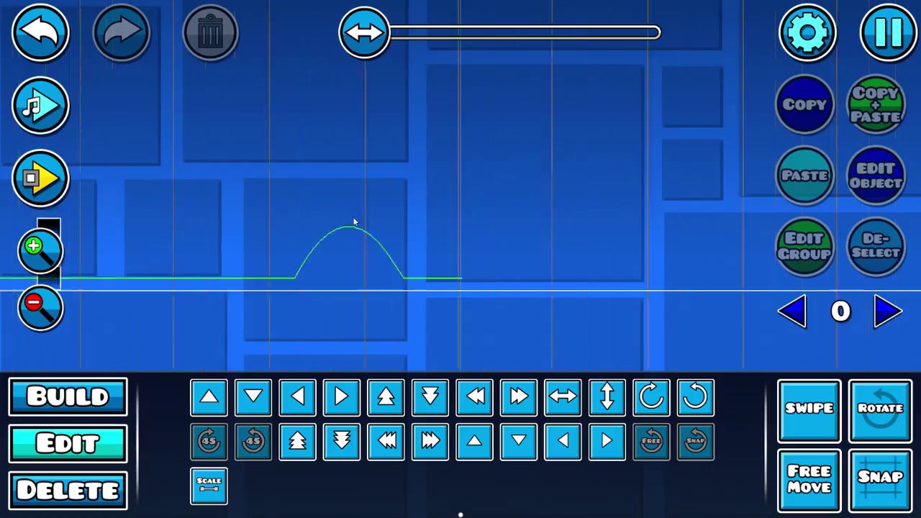
left_click_drag(290, 255, 105, 248)
left_click(36, 302)
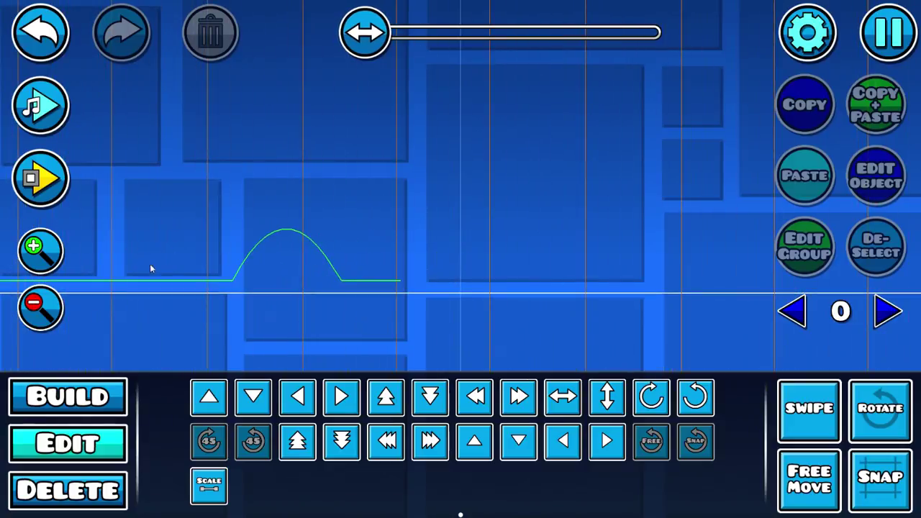
left_click_drag(172, 301, 266, 298)
left_click(88, 387)
left_click_drag(270, 228, 313, 244)
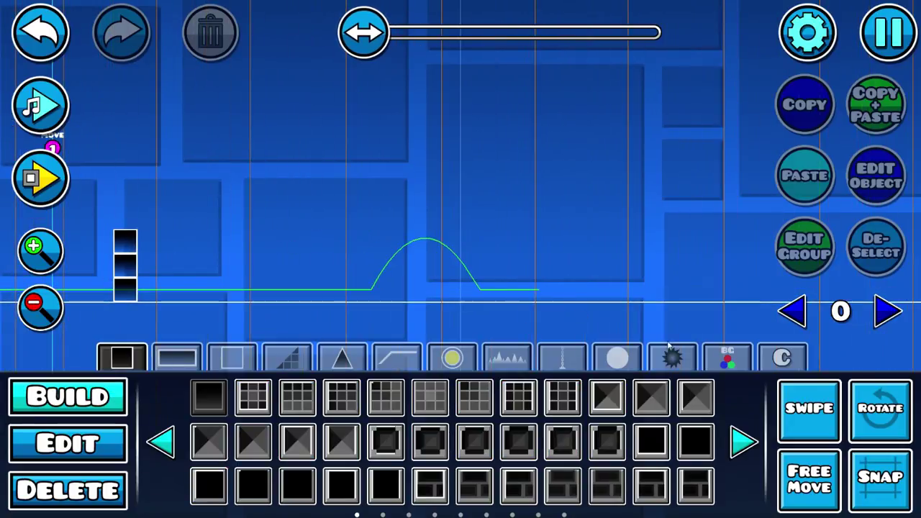
left_click(727, 357)
left_click(651, 398)
left_click(246, 172)
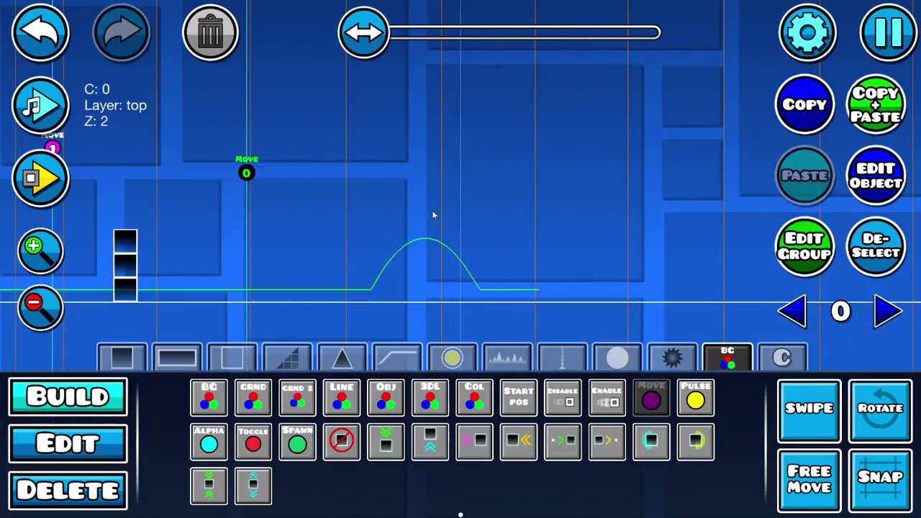
left_click(209, 35)
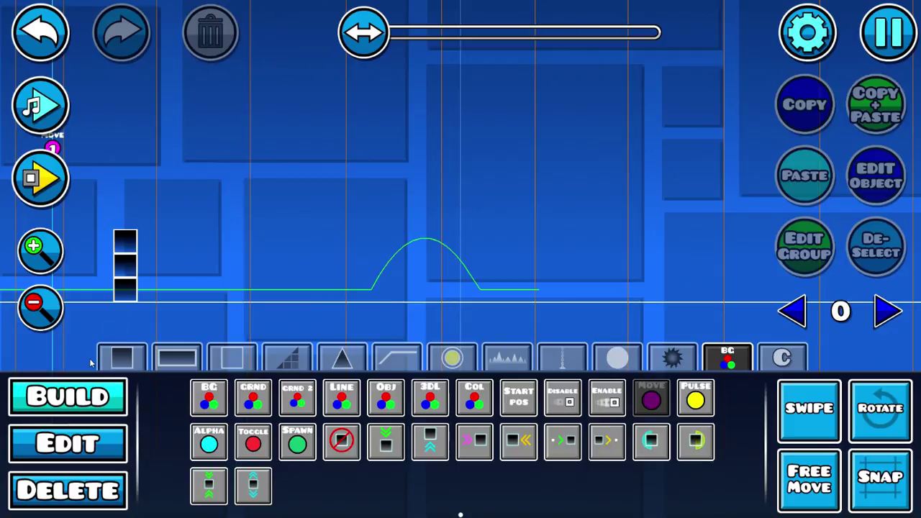
Stack eight black gradient blocks in a column on the ground, well past the three-block column.
left_click(122, 358)
left_click(219, 404)
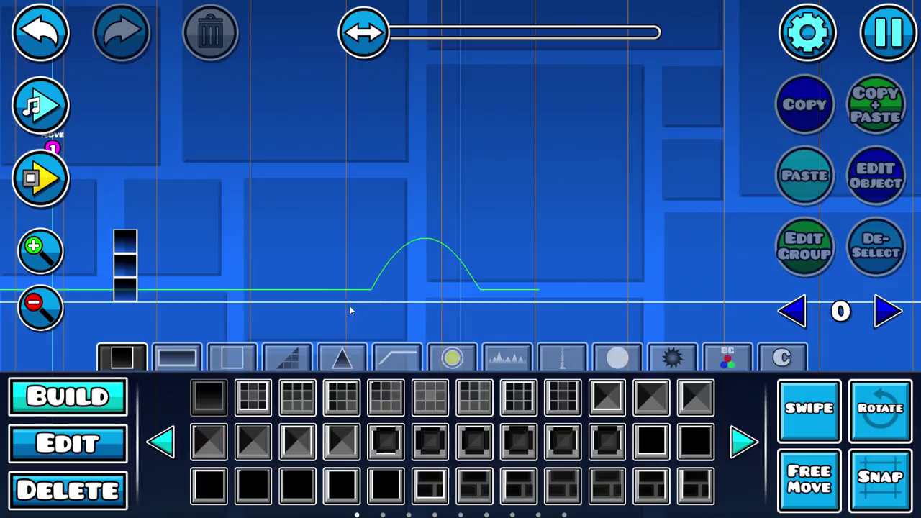
left_click_drag(440, 291, 441, 125)
Assign the next free group ID, 2, to all eight blocks of the tall column and deselect them.
left_click(62, 456)
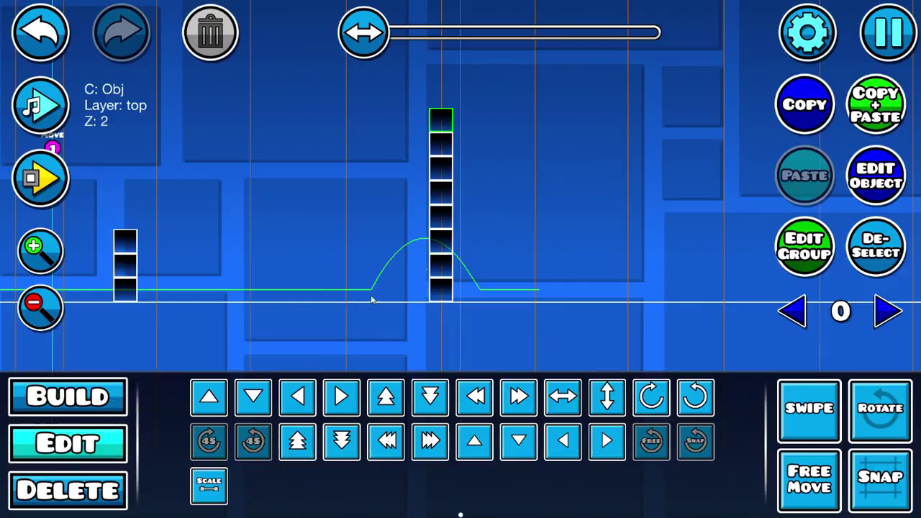
left_click_drag(511, 133, 447, 321)
left_click(800, 249)
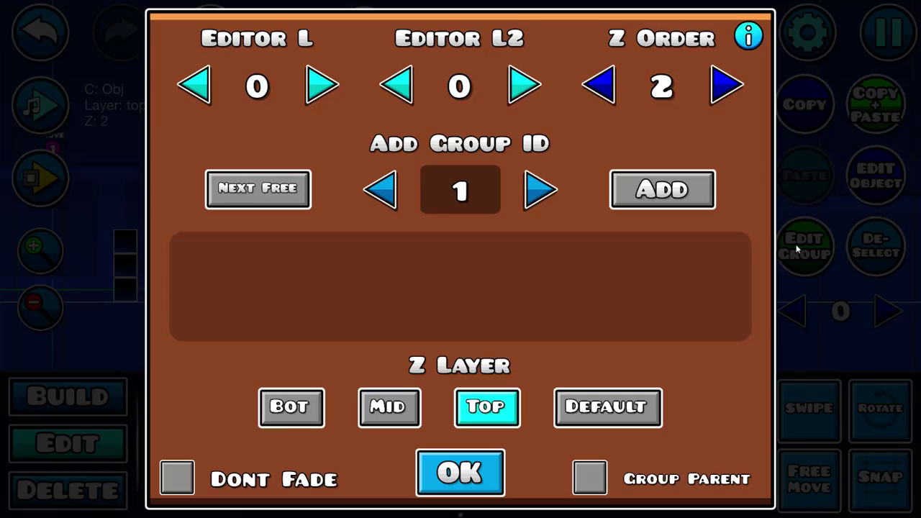
left_click(263, 190)
left_click(630, 189)
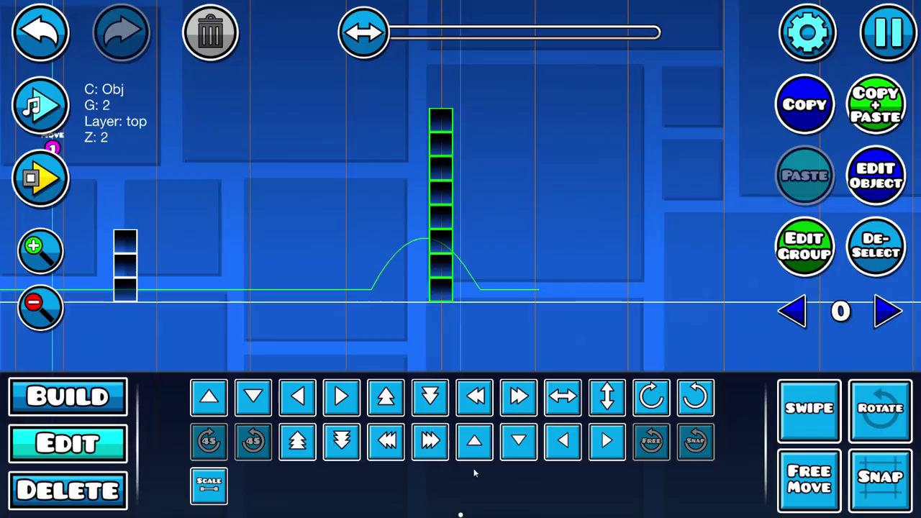
left_click(460, 473)
left_click(300, 340)
Place a second Move trigger before the tall column, set its target group ID to 2, and deselect it.
left_click(68, 396)
left_click(728, 358)
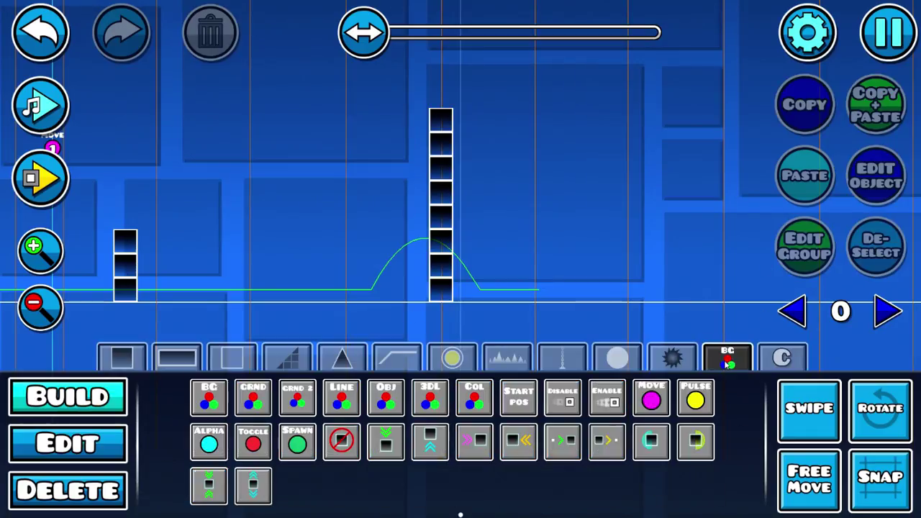
left_click(650, 400)
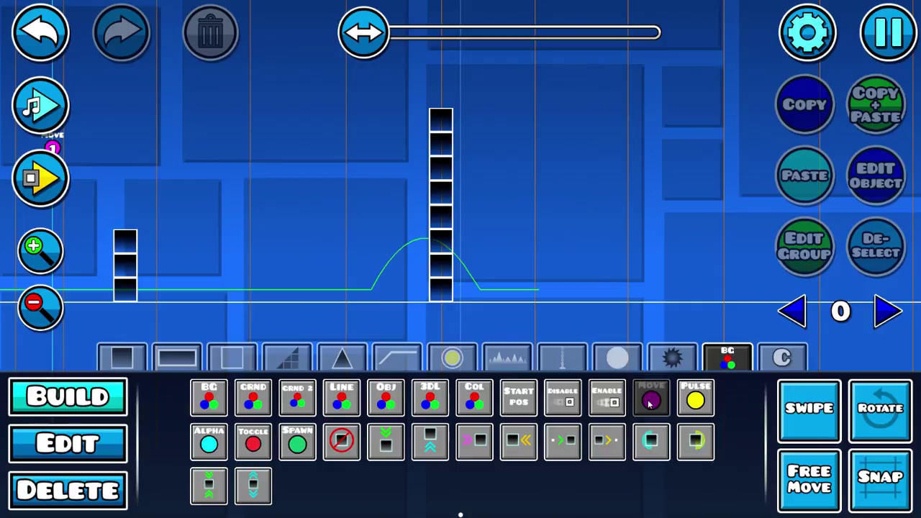
left_click(342, 225)
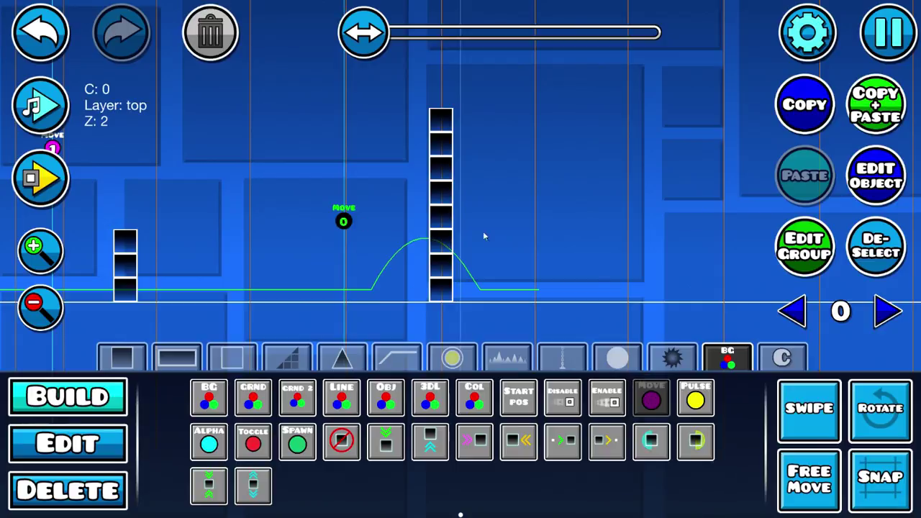
left_click(884, 177)
left_click(734, 389)
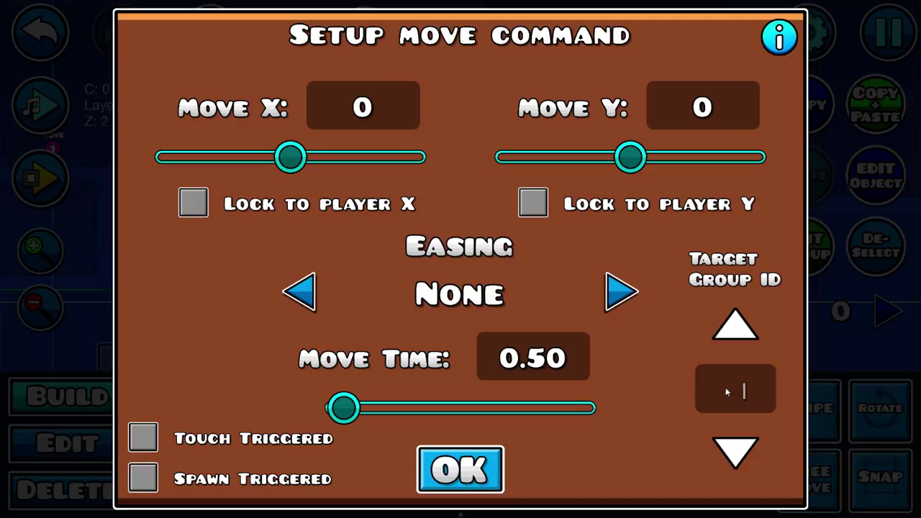
type("2")
left_click(460, 469)
left_click(852, 265)
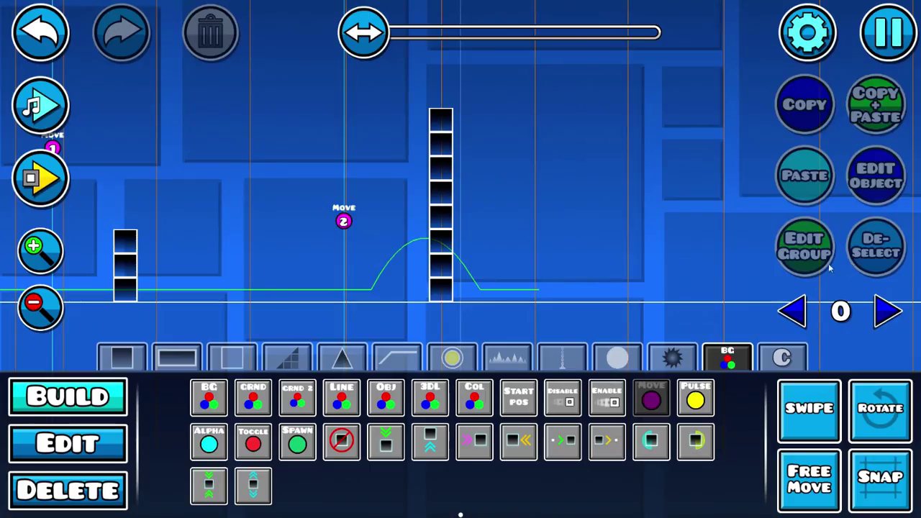
Set the second Move trigger's Move Y to 30 and make it touch triggered.
left_click(68, 443)
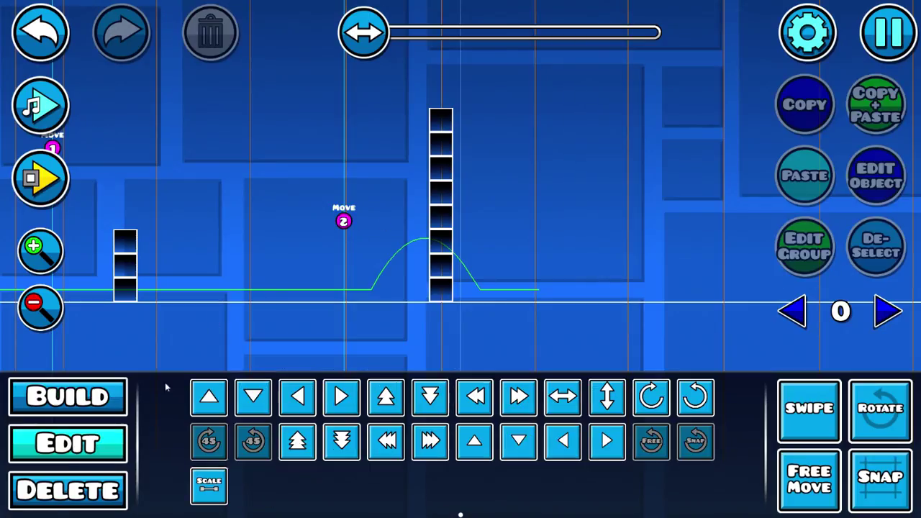
left_click(343, 221)
left_click(870, 183)
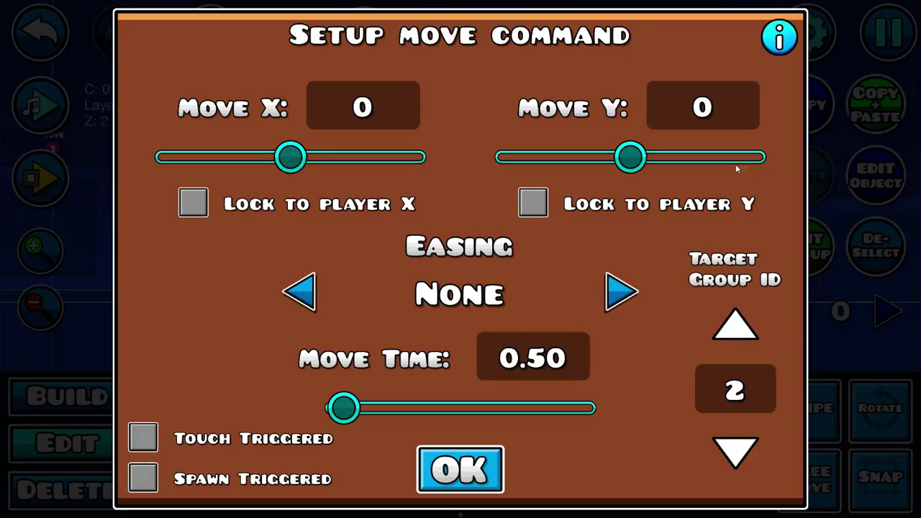
type("30")
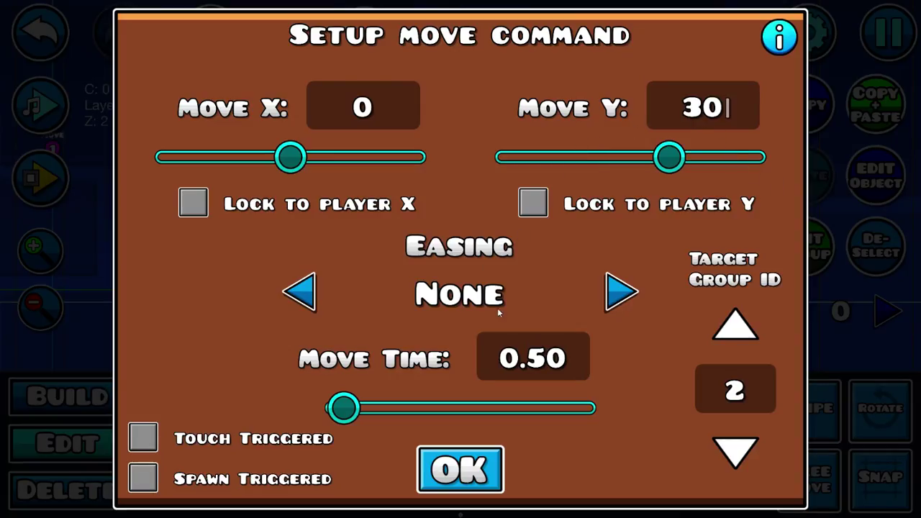
left_click(143, 439)
left_click(439, 464)
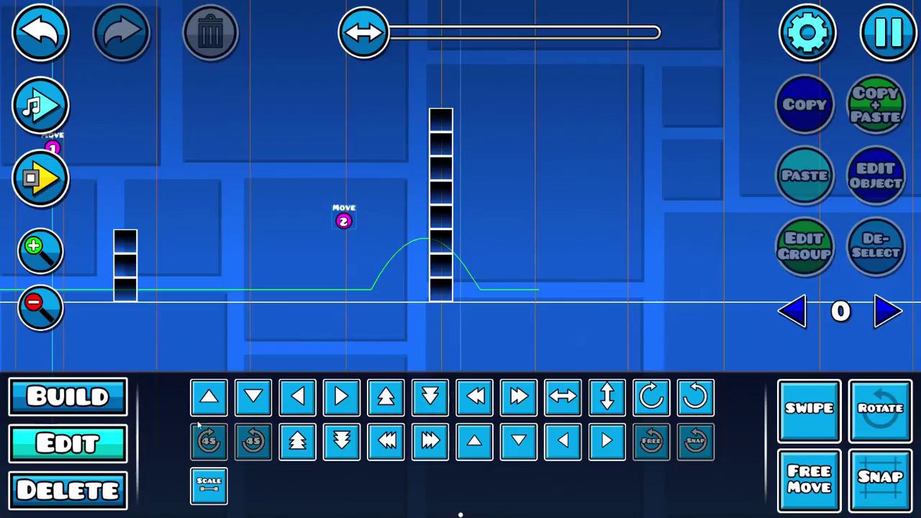
Shift the second Move trigger one grid cell down and one cell back toward the level start, and deselect it.
left_click(346, 221)
key("s")
key("a")
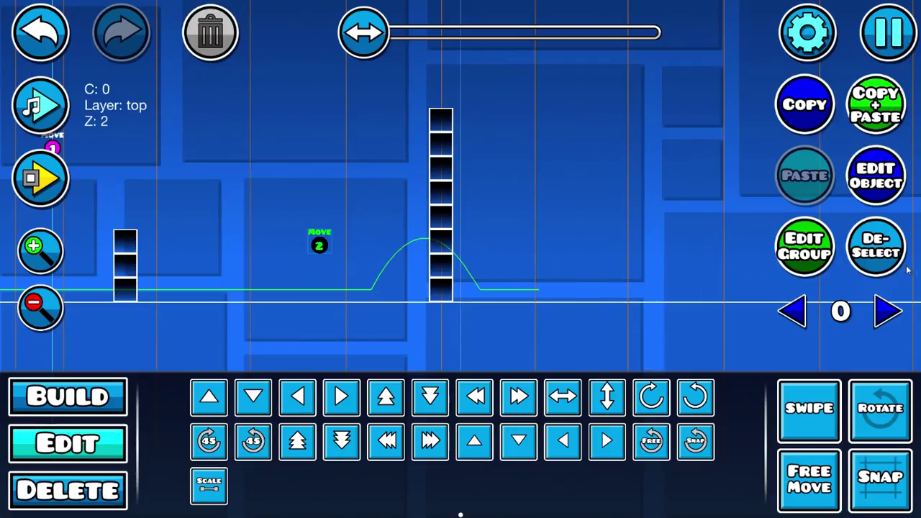
left_click(882, 253)
Place a key object directly over the second Move trigger and deselect it.
left_click(88, 407)
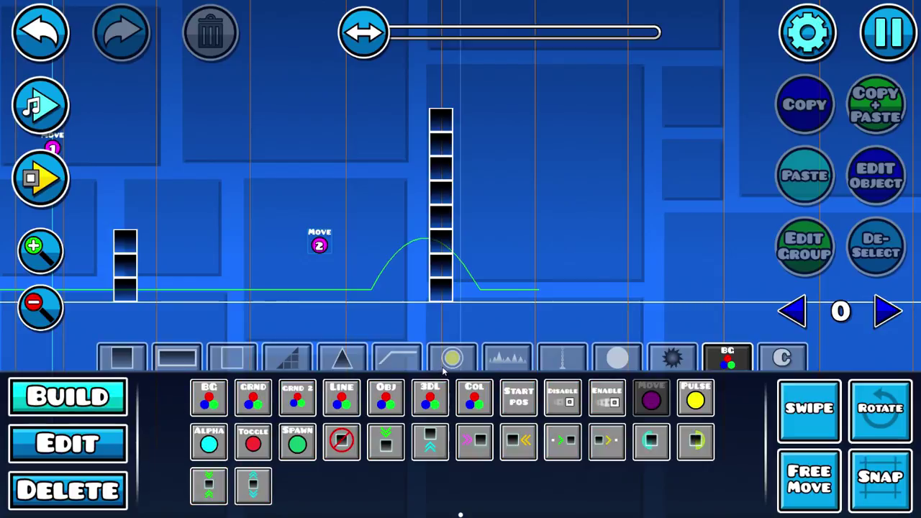
left_click(447, 357)
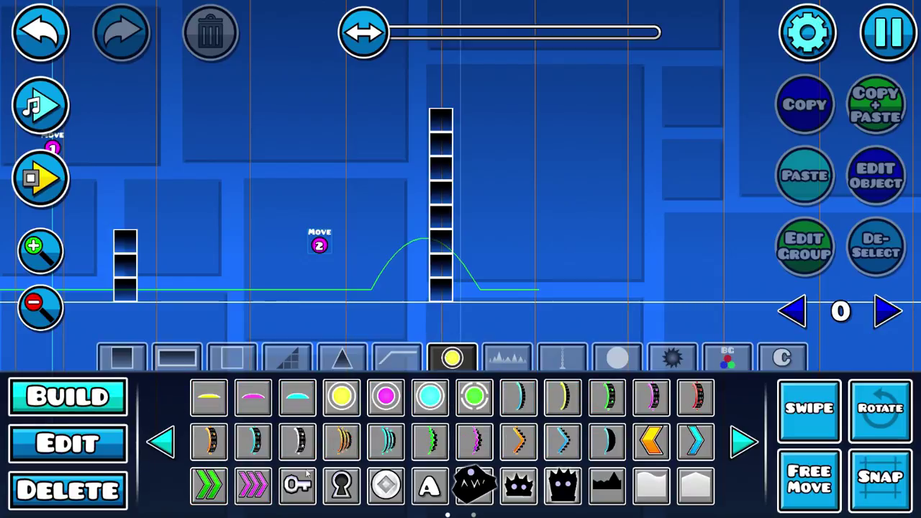
left_click(307, 476)
left_click(324, 246)
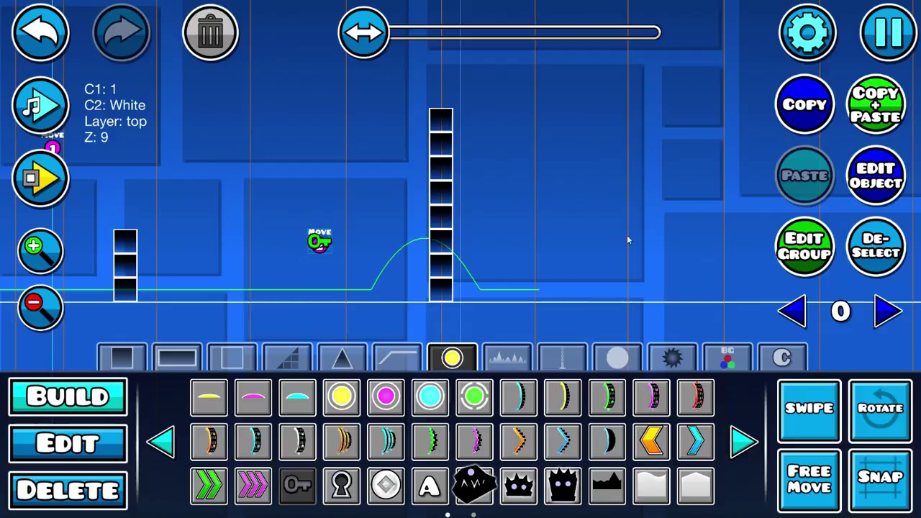
left_click(874, 248)
Move the key and its Move trigger together one grid cell closer to the tall column and deselect them.
left_click(68, 443)
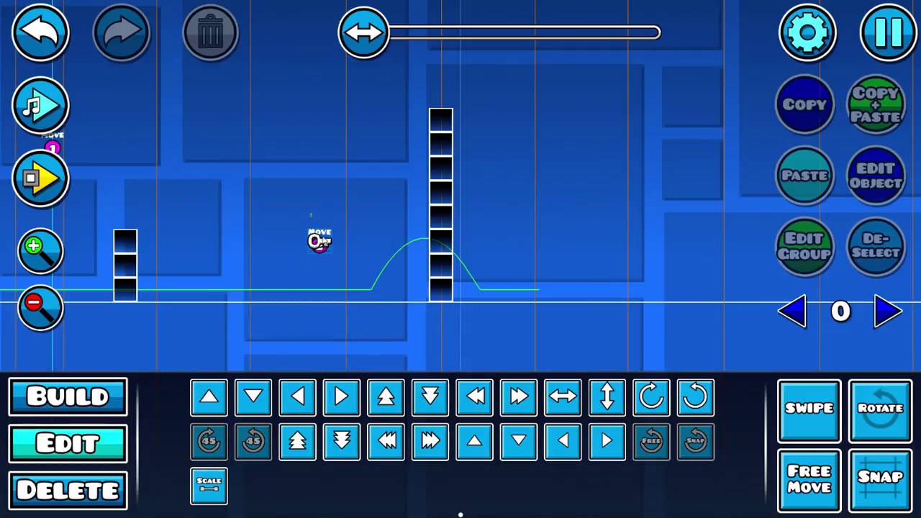
left_click(319, 242)
key("d")
key("d")
key("d")
key("a")
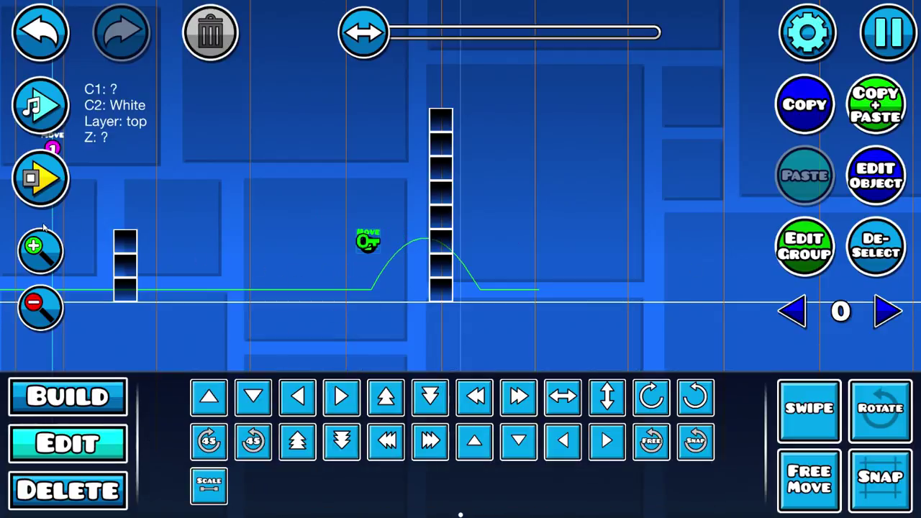
left_click(40, 271)
left_click(40, 270)
key("a")
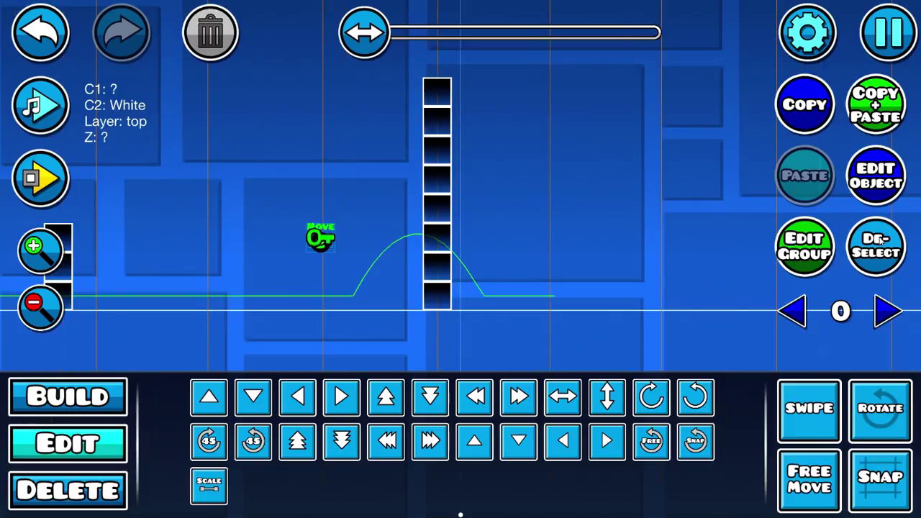
left_click(879, 243)
Playtest the level, jumping through the key to test the touch-triggered move of the tall column.
left_click(38, 180)
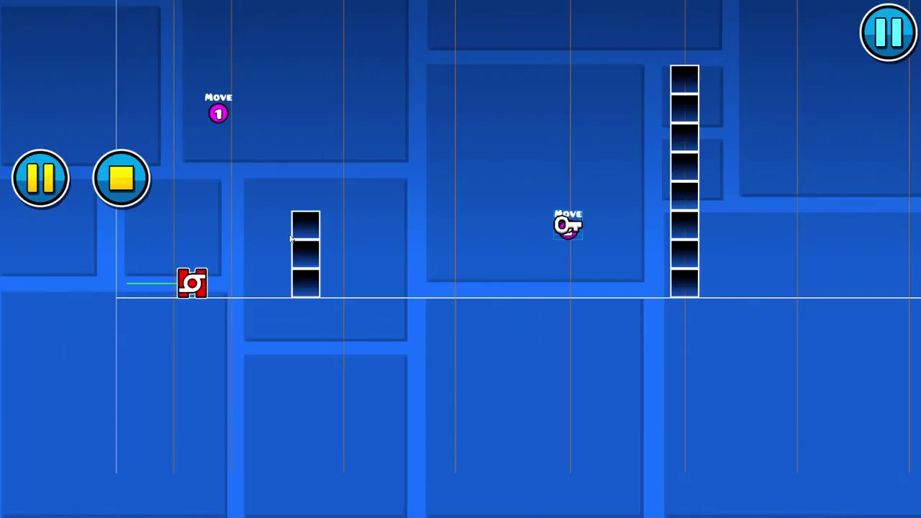
left_click(360, 258)
left_click(103, 185)
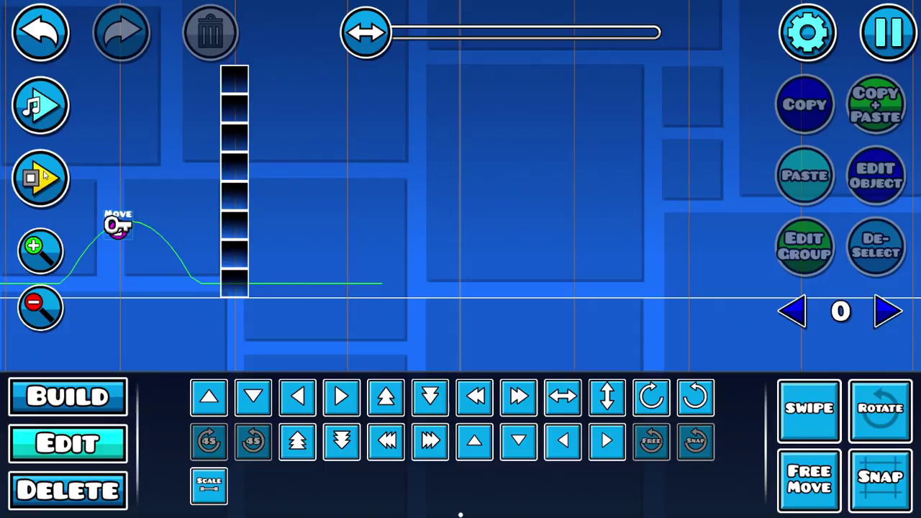
Playtest the level once without touching the key and once jumping through it to compare the tall column's behaviour.
left_click(41, 180)
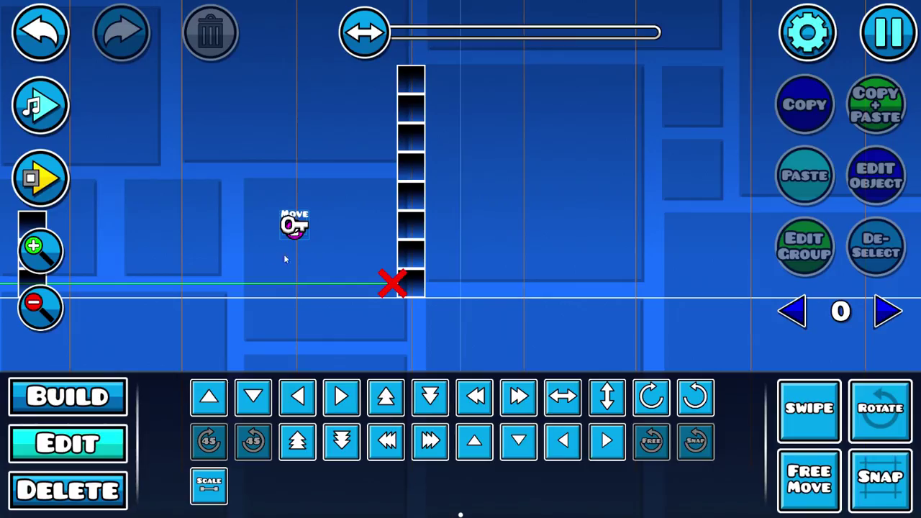
left_click(41, 179)
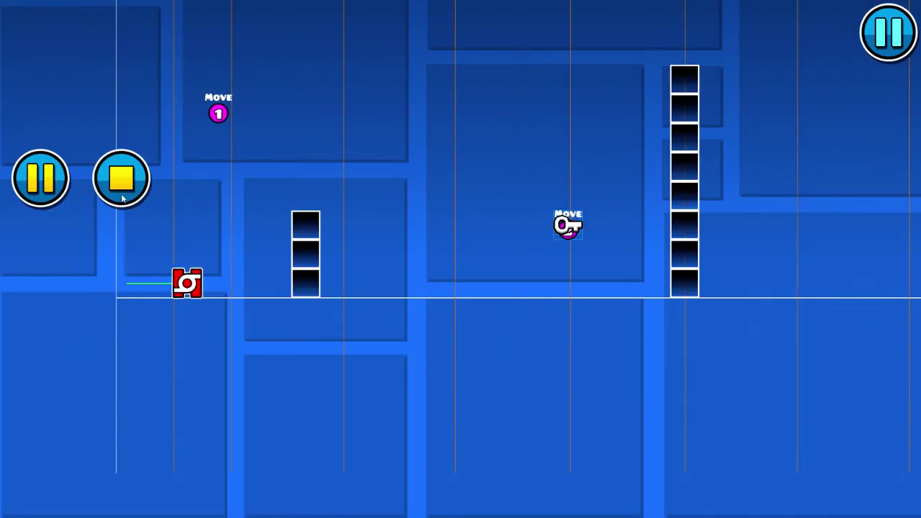
left_click(512, 268)
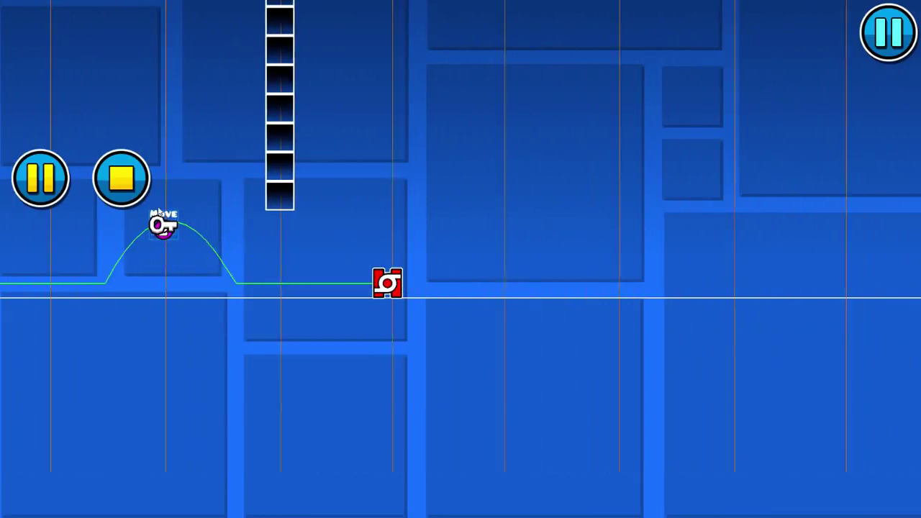
left_click(125, 186)
left_click_drag(513, 279, 700, 290)
left_click(36, 315)
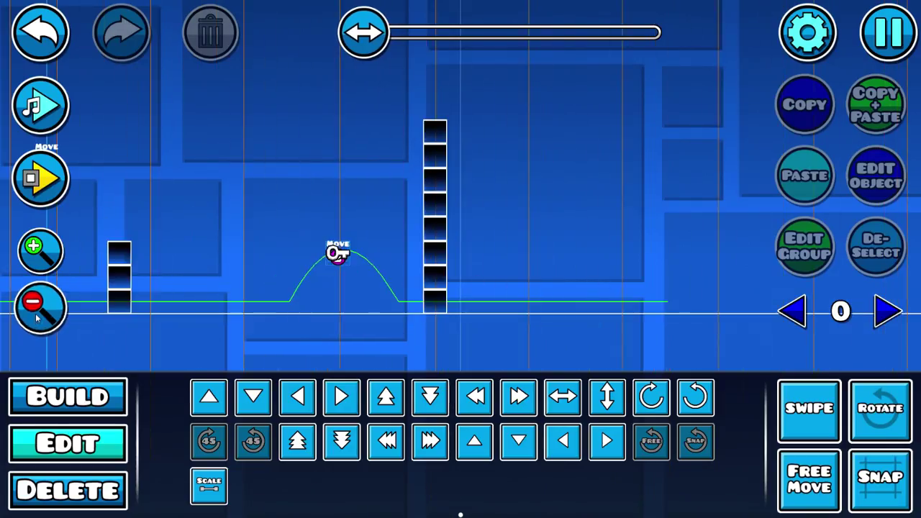
left_click(36, 315)
left_click(36, 315)
left_click_drag(481, 120, 85, 352)
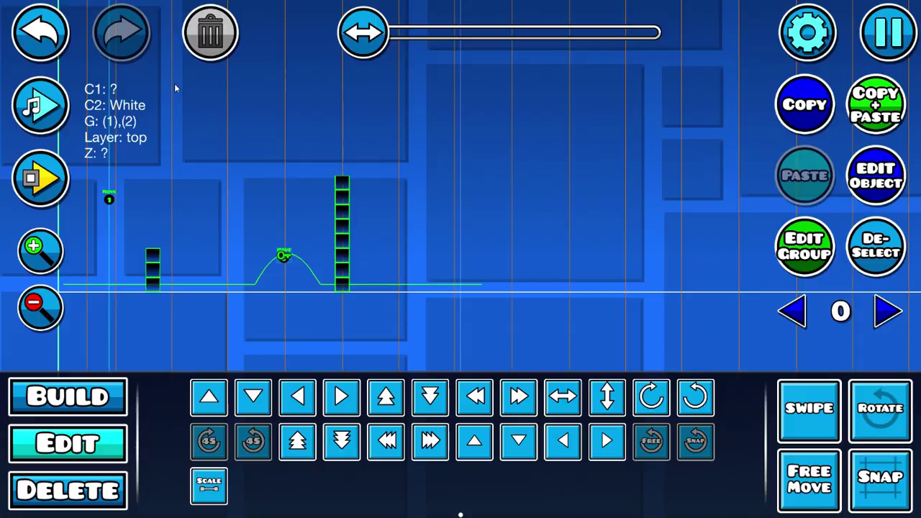
left_click(891, 243)
Place a Pulse trigger in the empty area past the tall column, lower it two grid cells, and deselect it.
left_click_drag(469, 259, 184, 257)
left_click(94, 399)
left_click(35, 252)
left_click_drag(336, 299, 433, 269)
left_click(728, 358)
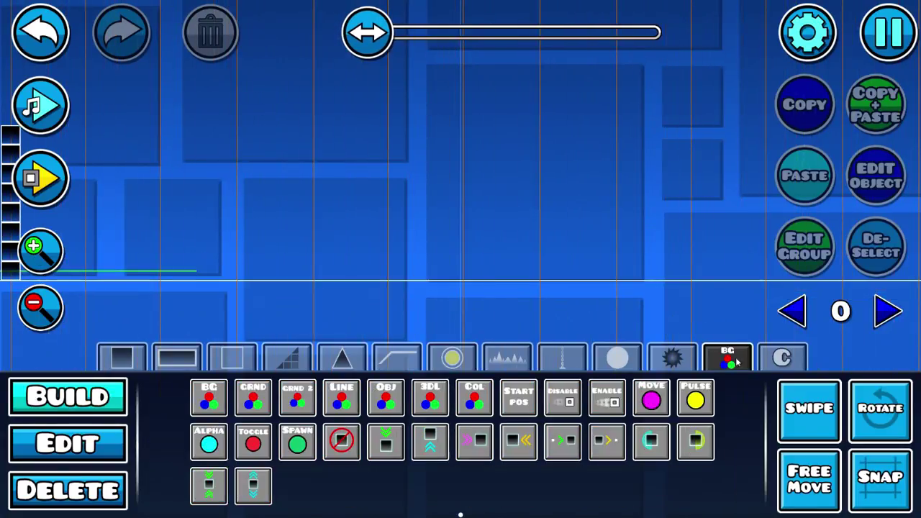
left_click_drag(305, 222, 318, 260)
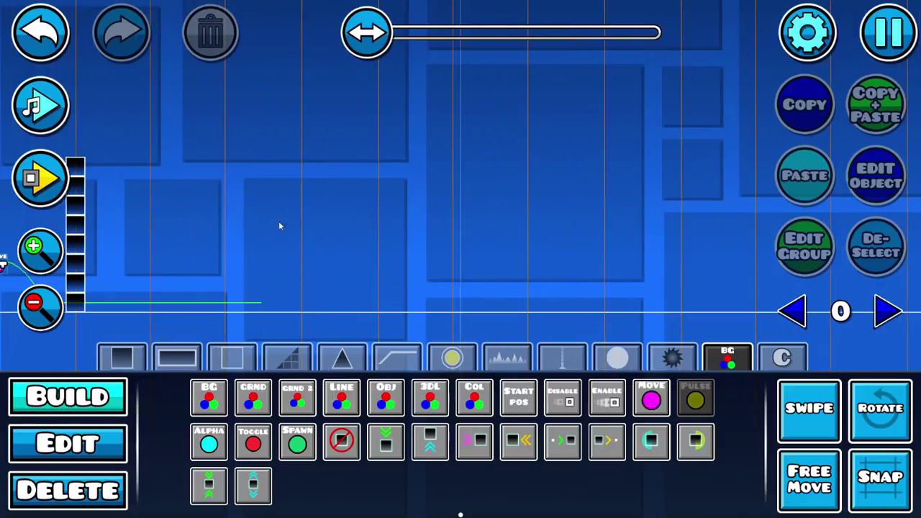
left_click(224, 174)
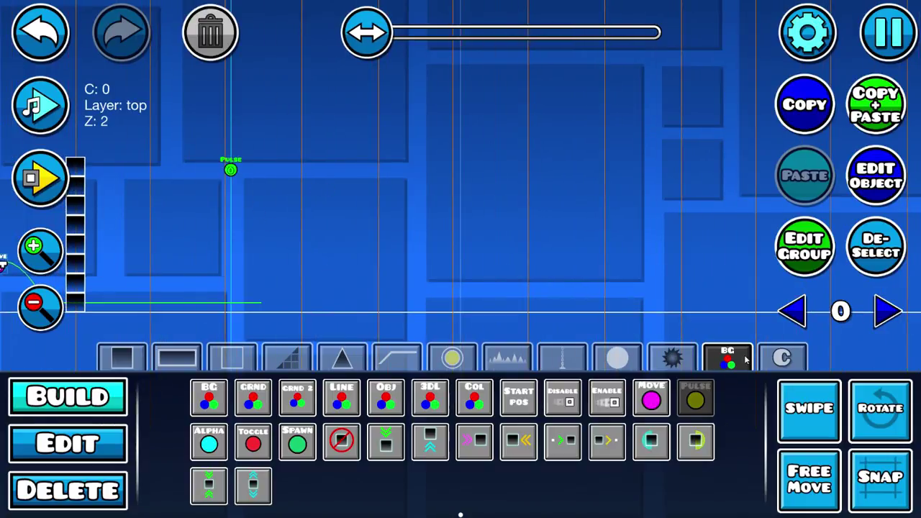
key("s")
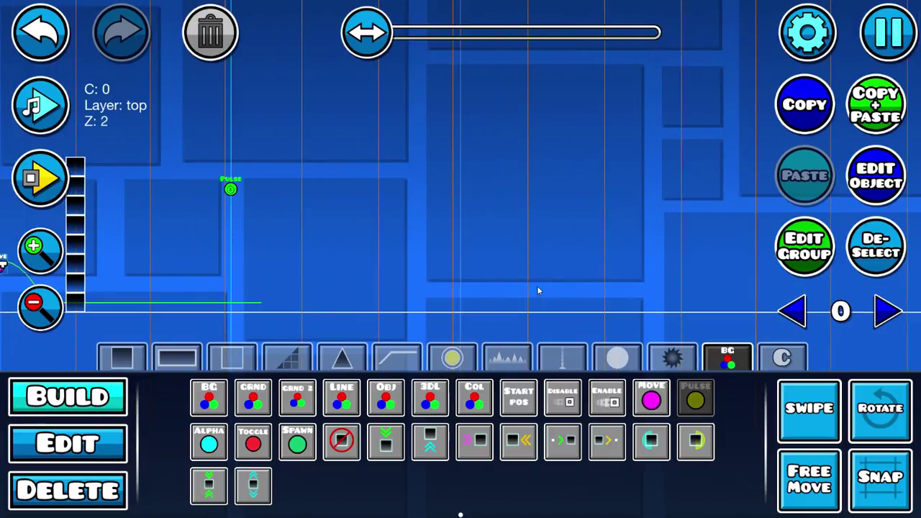
key("s")
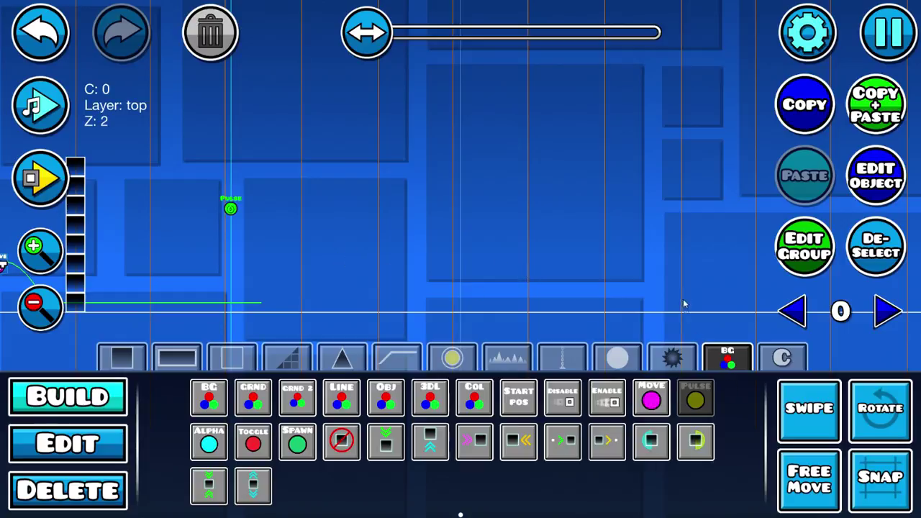
left_click(866, 251)
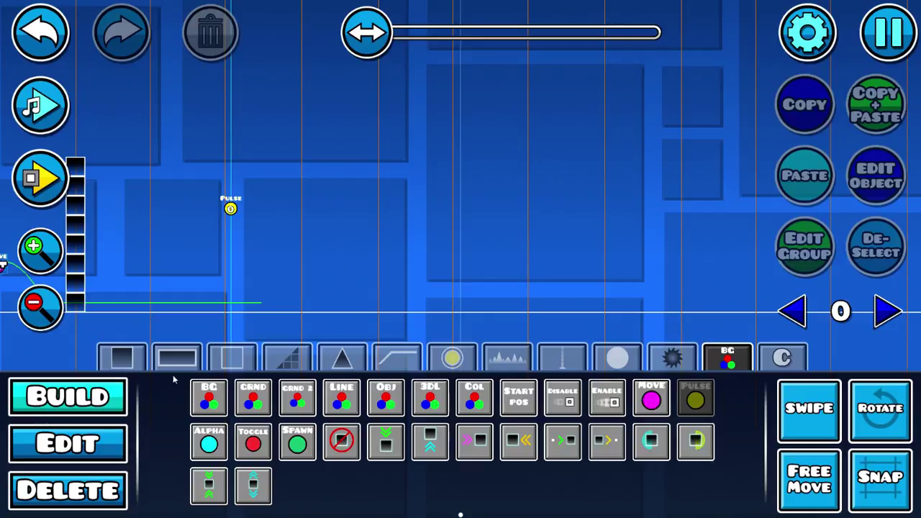
left_click(121, 358)
left_click(452, 357)
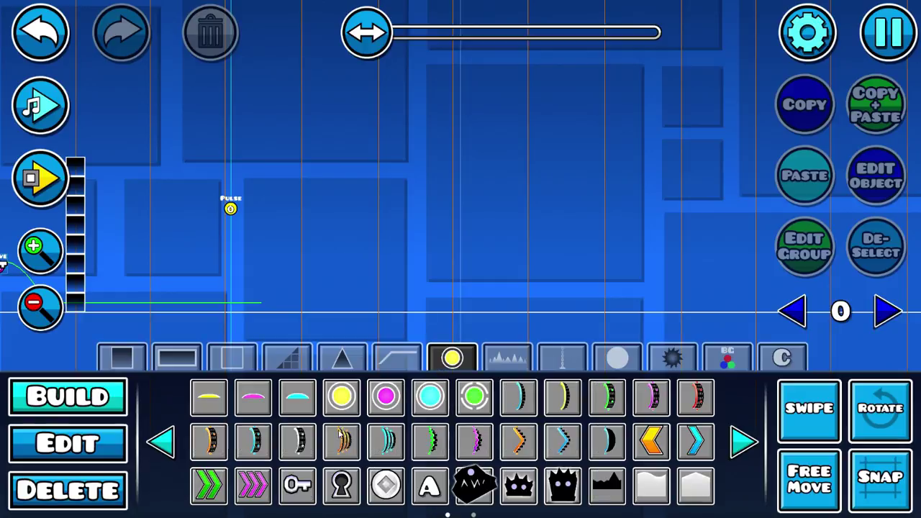
left_click(563, 486)
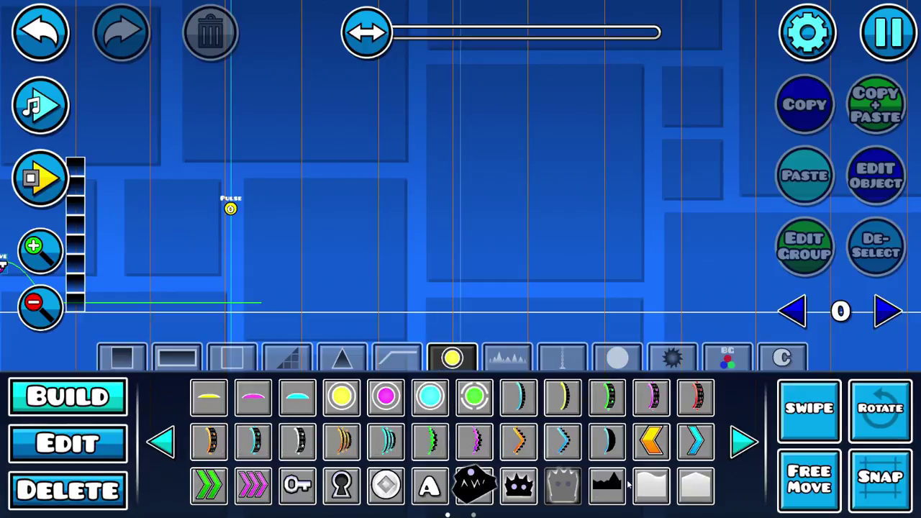
left_click(387, 486)
left_click(694, 486)
left_click(695, 442)
left_click(651, 442)
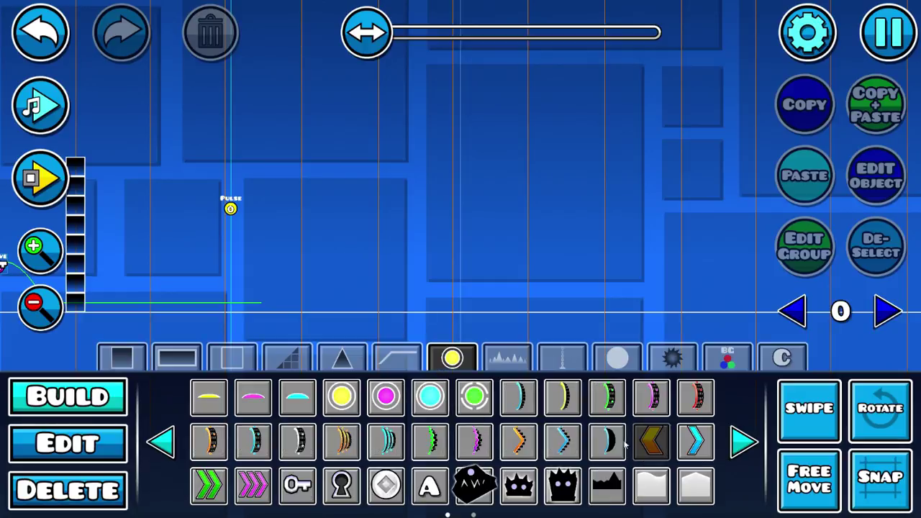
left_click(311, 269)
key("a")
left_click(211, 45)
Place a blue speed arrow past the Pulse trigger, shift it one grid cell down and one forward, and deselect it.
left_click(687, 446)
left_click(295, 262)
left_click_drag(218, 302, 354, 293)
key("s")
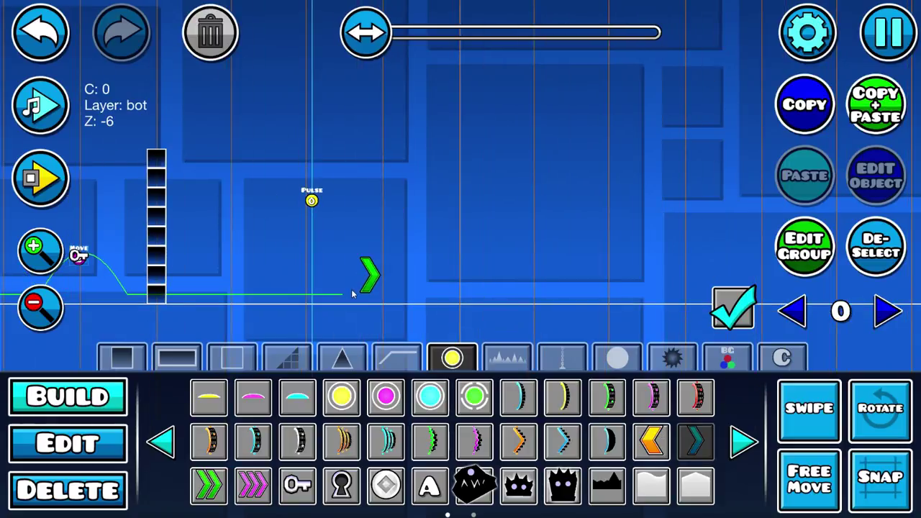
key("d")
left_click(867, 252)
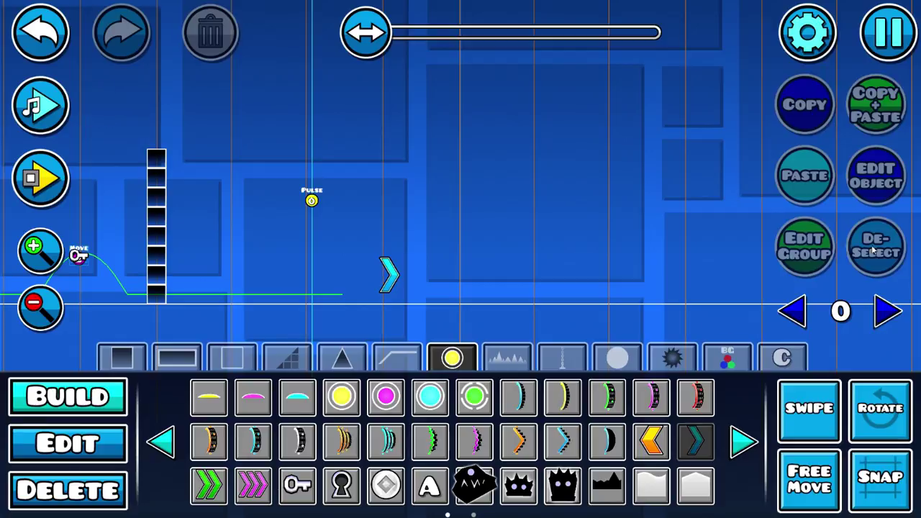
Assign the blue speed arrow to the next free group ID, 3, and deselect it.
left_click(68, 443)
left_click(390, 280)
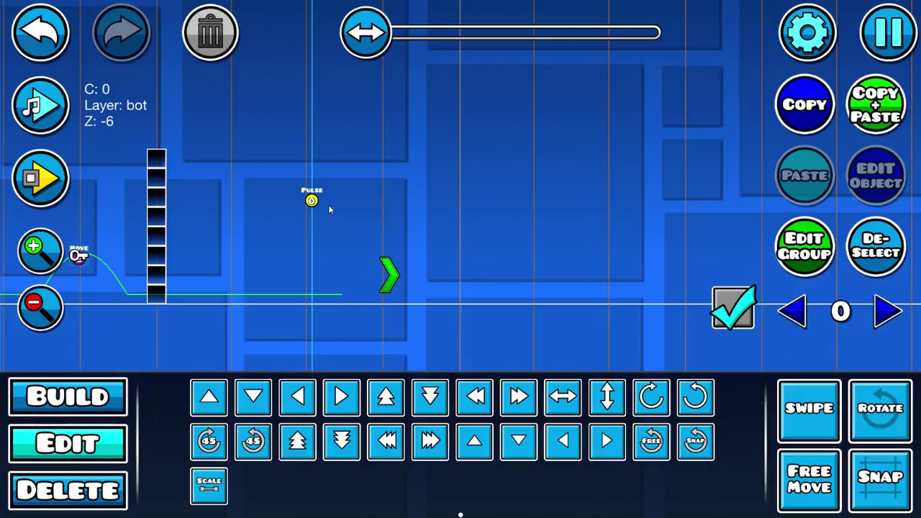
left_click(781, 275)
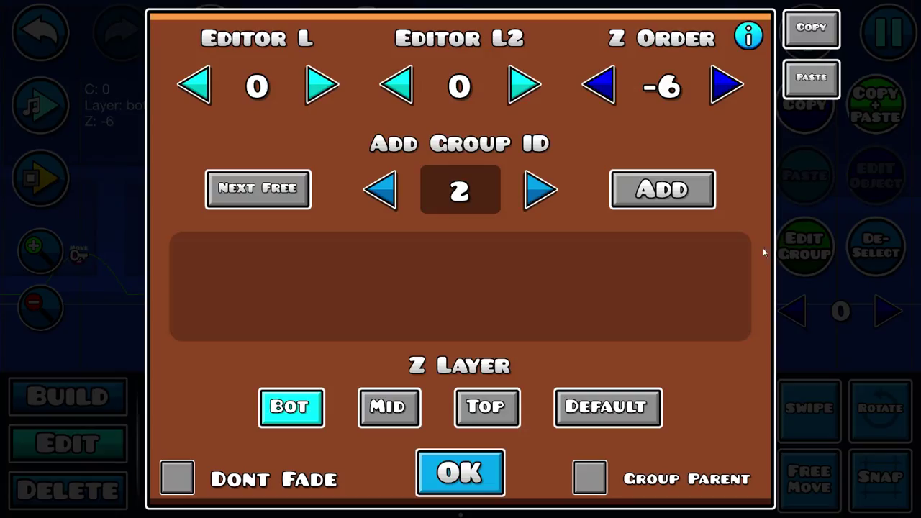
left_click(255, 191)
left_click(662, 189)
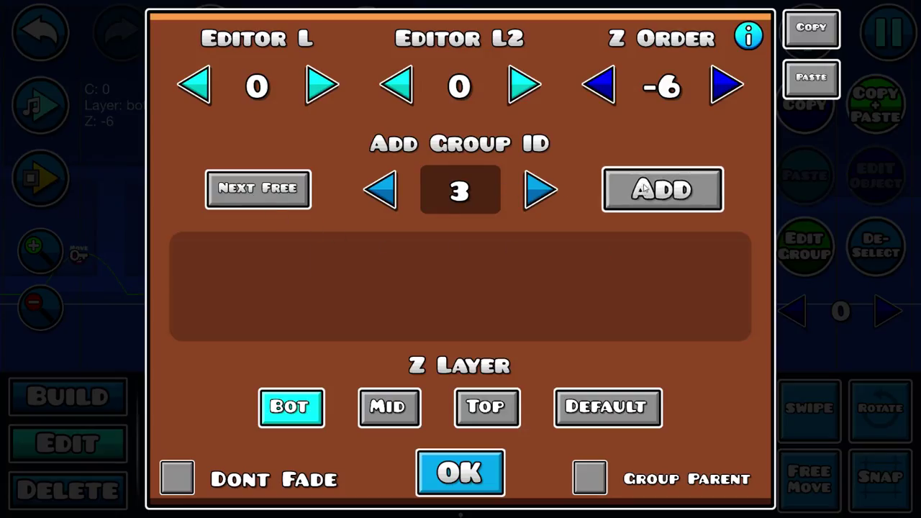
left_click(471, 468)
left_click(876, 248)
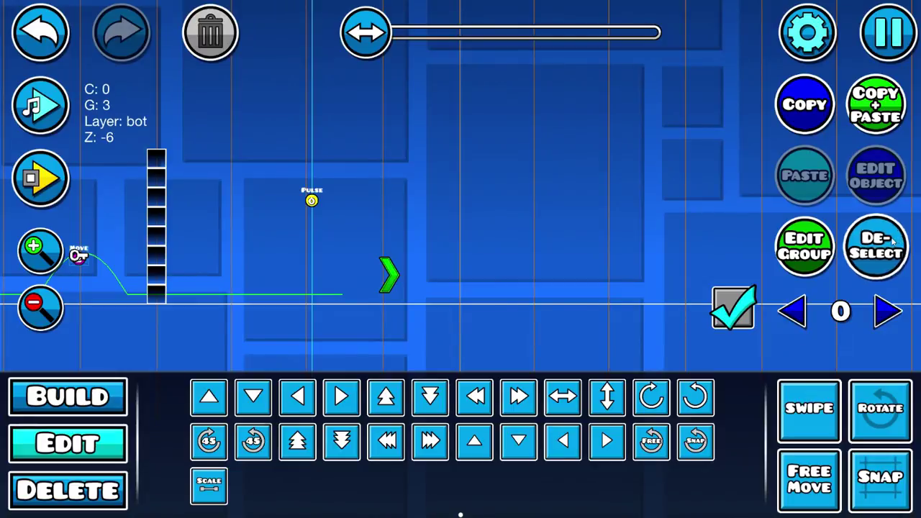
Set the Pulse trigger's target type to Group with group ID 3.
left_click(312, 202)
left_click(863, 181)
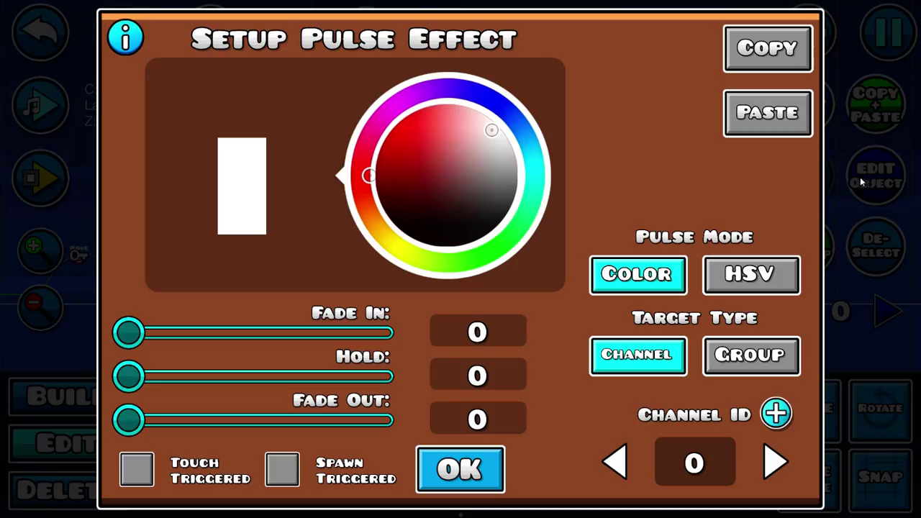
left_click(622, 369)
left_click(768, 354)
left_click(695, 463)
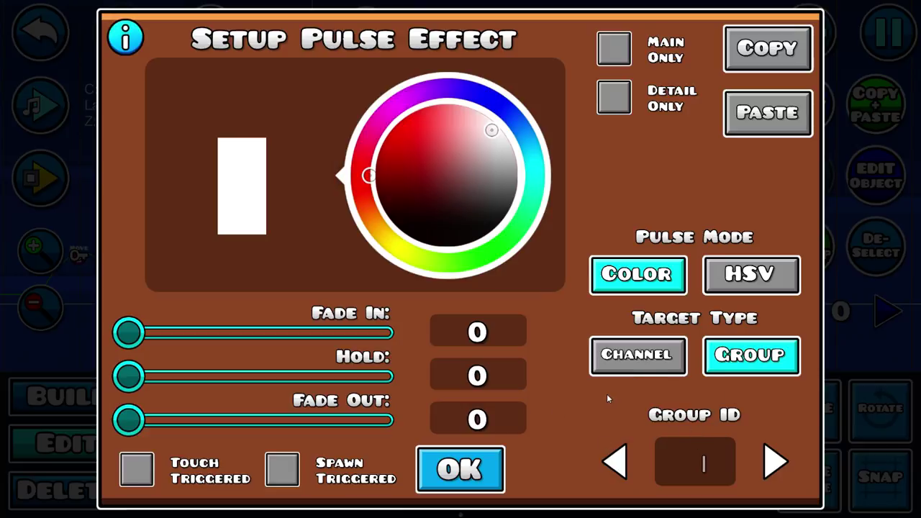
type("3")
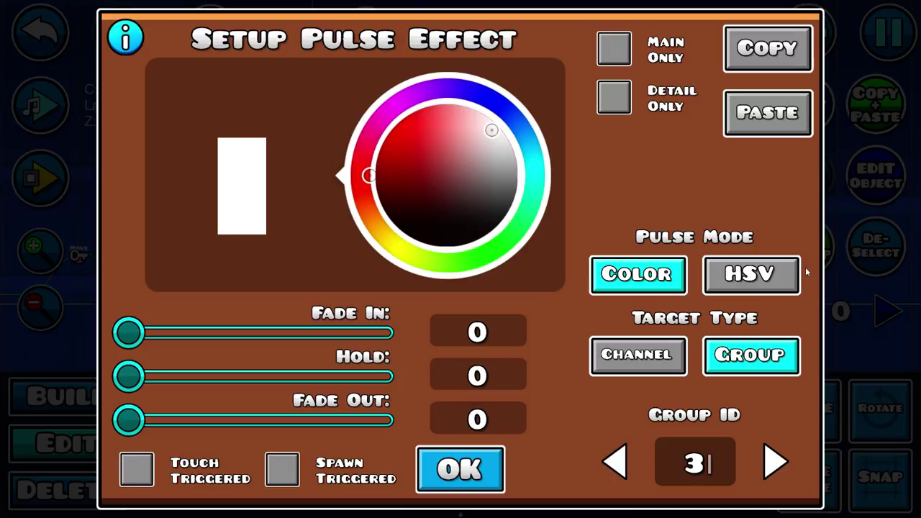
Keep the pulse mode on Color and choose a saturated deep blue as the pulse colour.
left_click(777, 277)
left_click(636, 272)
left_click_drag(498, 237, 397, 82)
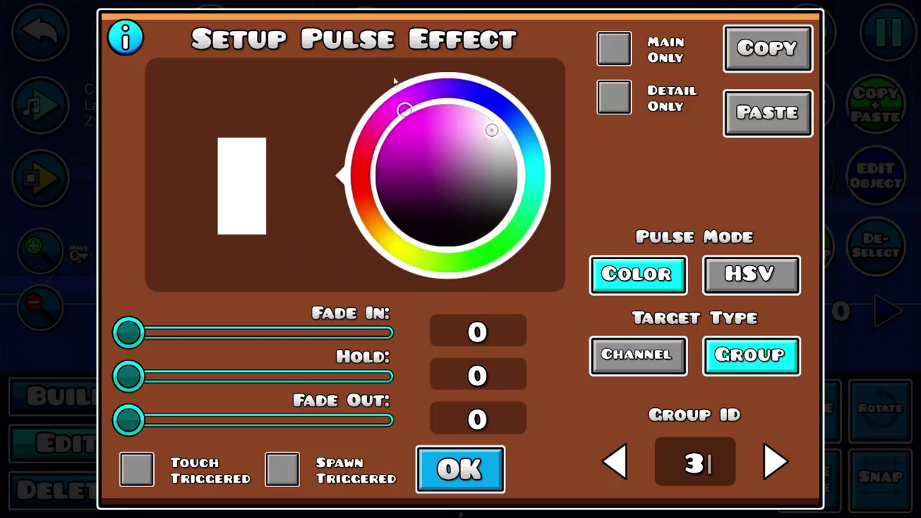
left_click(408, 115)
left_click(506, 102)
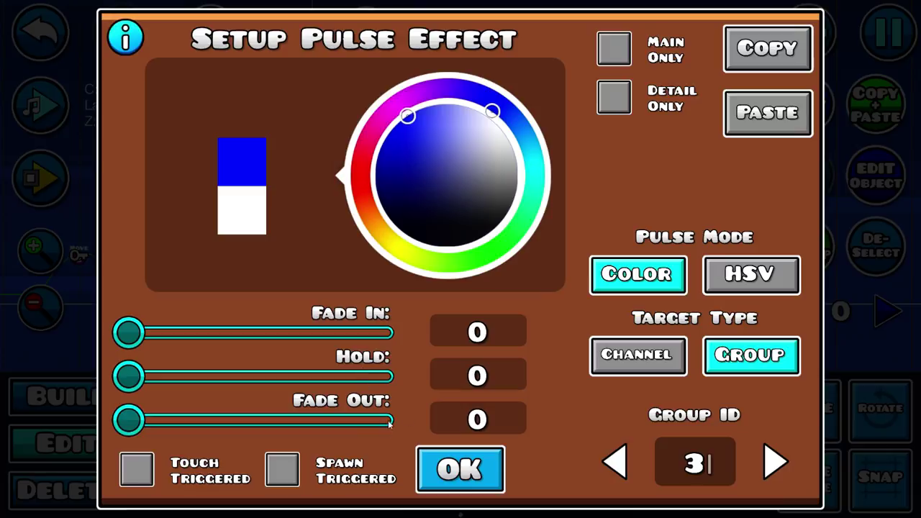
Set the pulse's fade-in time to 0.5 and confirm the Pulse trigger settings.
left_click(467, 333)
type(".1")
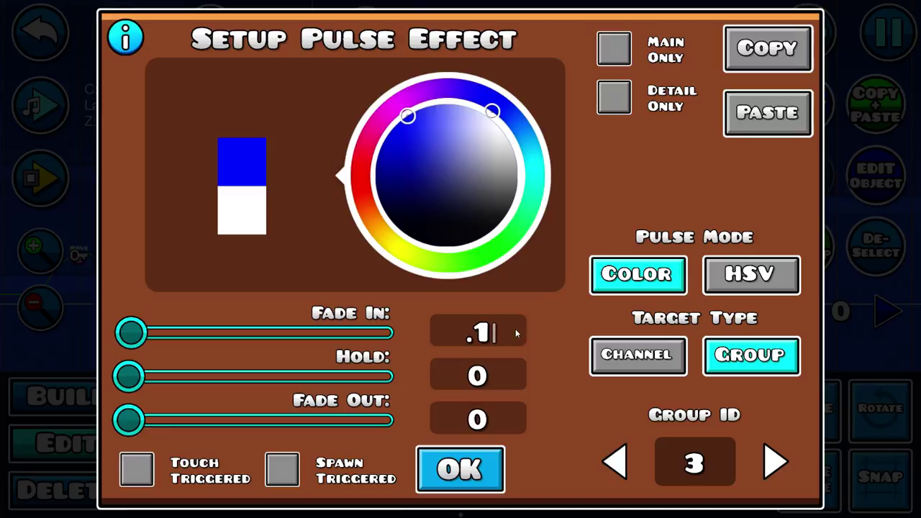
left_click(496, 386)
left_click(493, 339)
key("BackSpace")
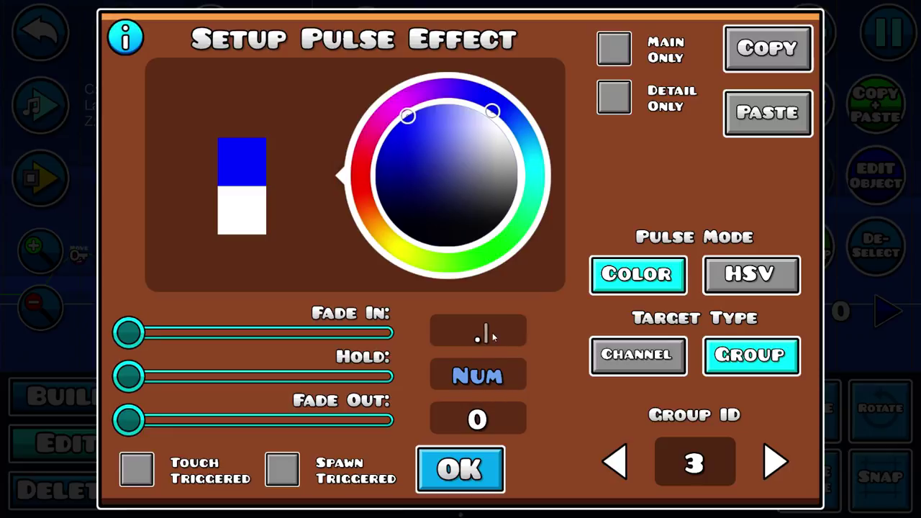
type("5")
left_click(448, 453)
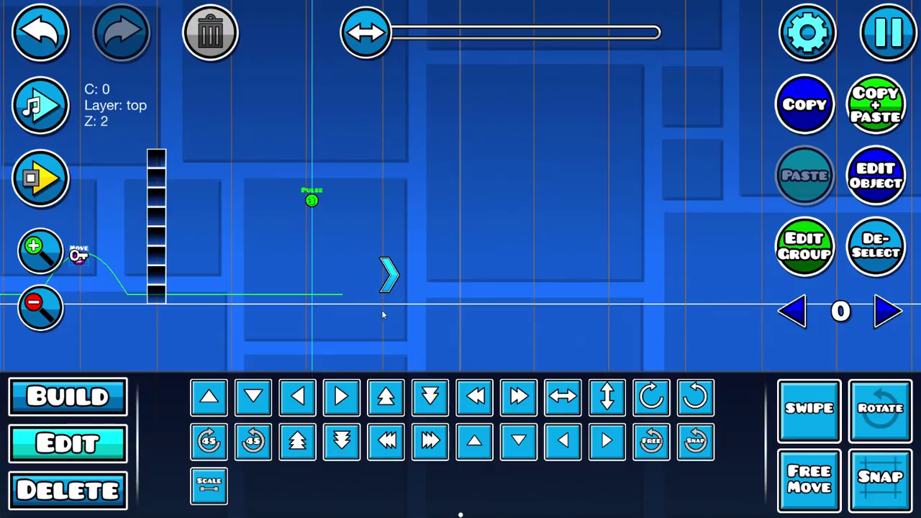
Set the pulse's hold time to 9999, confirm the settings, and deselect the Pulse trigger.
left_click(875, 175)
left_click(464, 385)
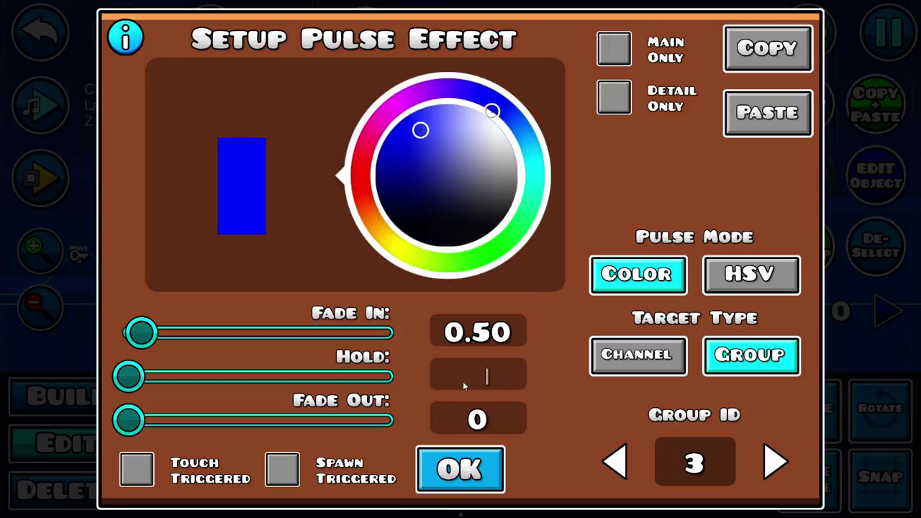
type("9999")
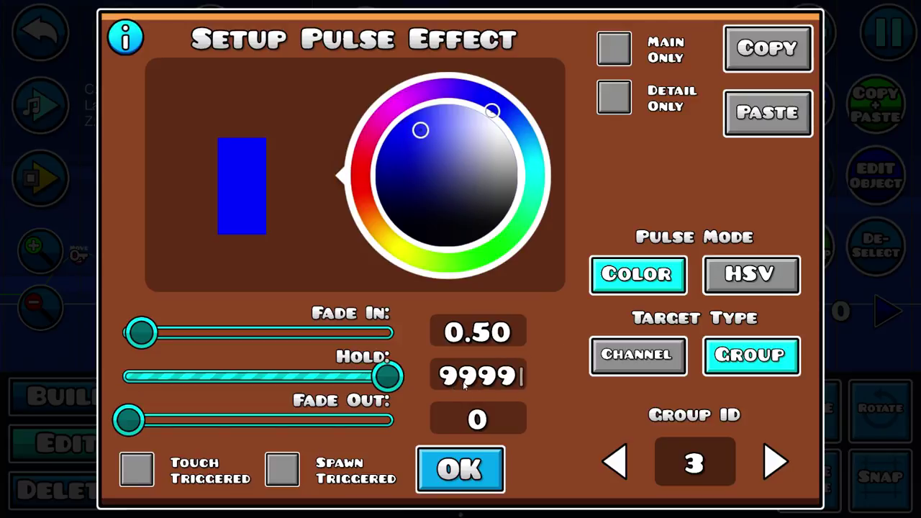
left_click(447, 461)
left_click(875, 247)
Playtest the level past the Pulse trigger to check the arrow's colour change, then return to the Pulse trigger in the editor.
left_click(41, 247)
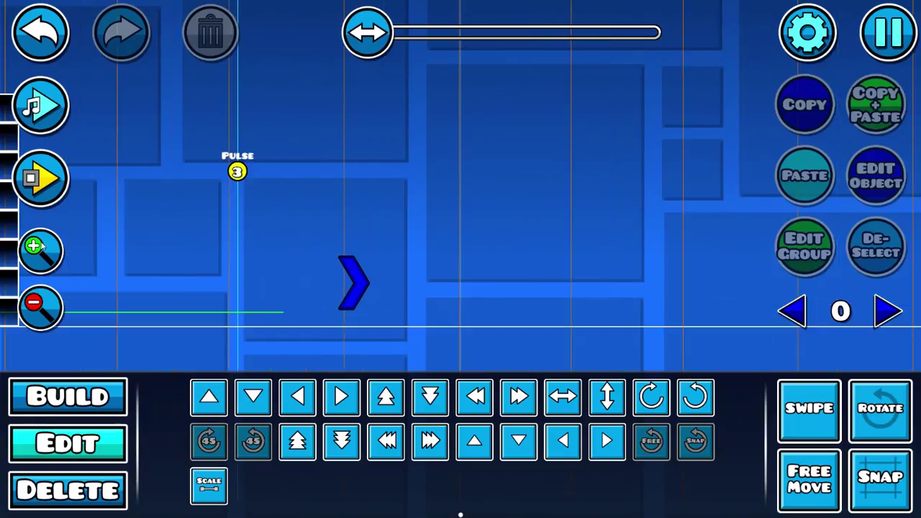
left_click_drag(451, 188, 675, 176)
left_click_drag(418, 197, 433, 197)
left_click(41, 180)
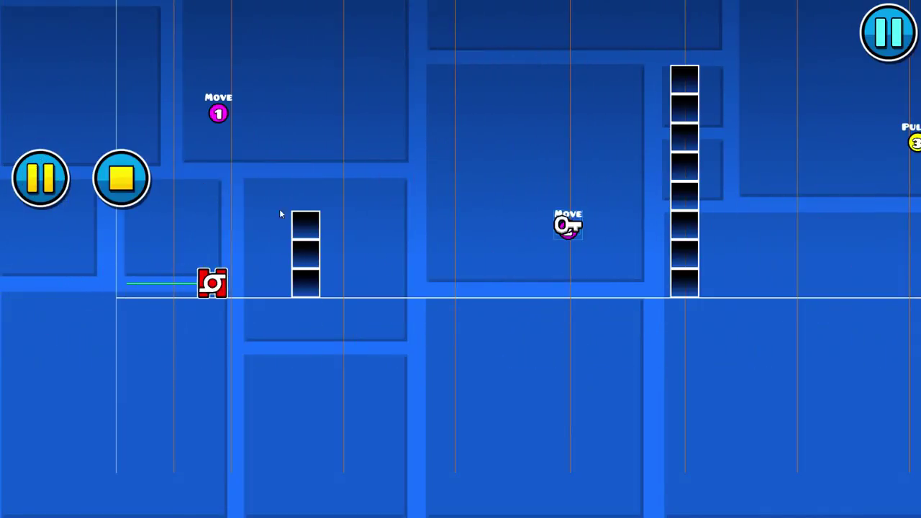
left_click(522, 281)
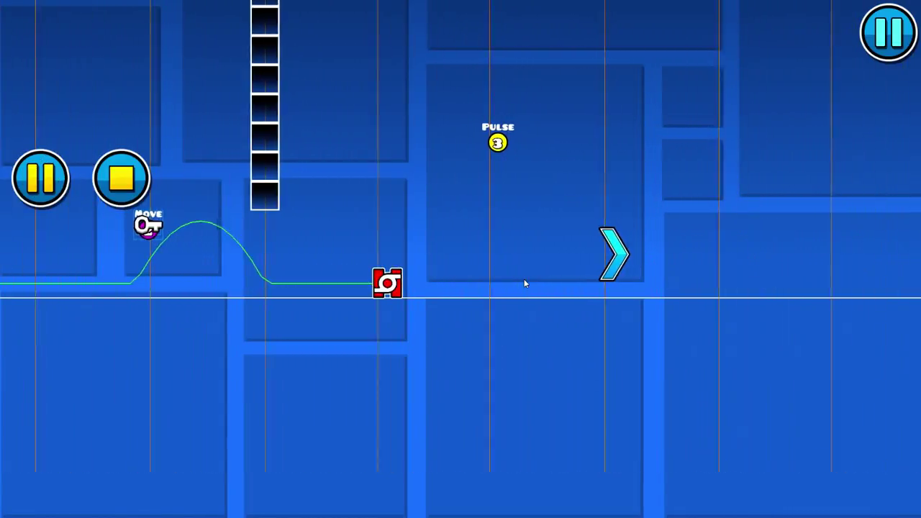
left_click(84, 167)
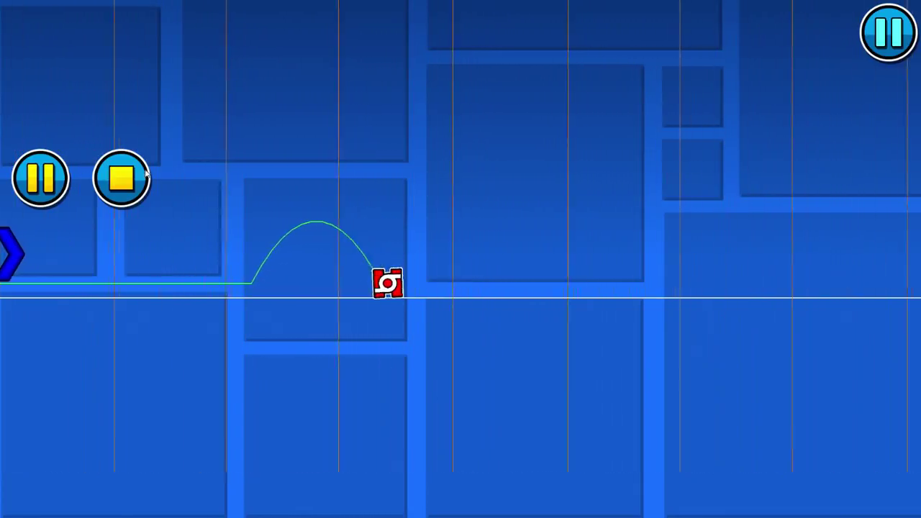
left_click(135, 175)
left_click_drag(259, 206, 739, 243)
left_click(52, 302)
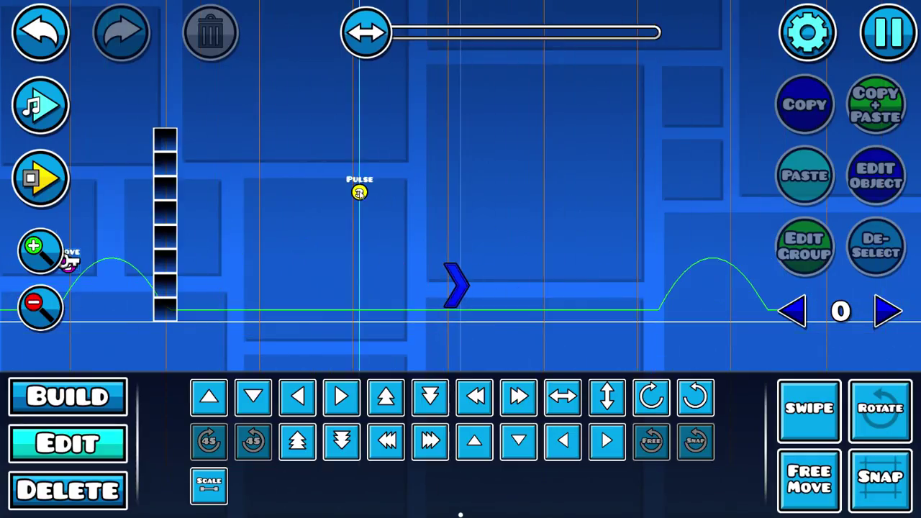
Change the Pulse trigger's colour to bright magenta and confirm its settings.
left_click(360, 193)
left_click(883, 180)
left_click(389, 96)
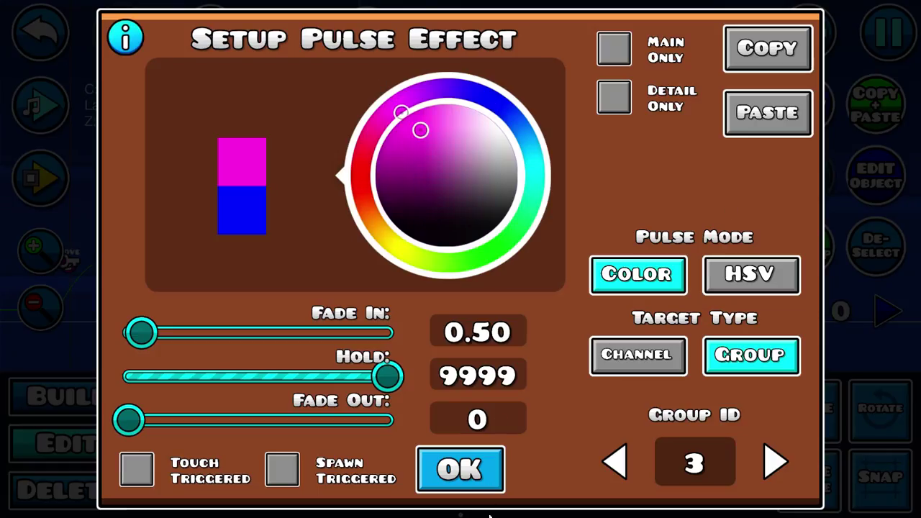
left_click(441, 471)
left_click(487, 233)
Playtest the level past the Pulse trigger to check the arrow with the magenta pulse setting.
left_click_drag(487, 234, 394, 191)
left_click(45, 178)
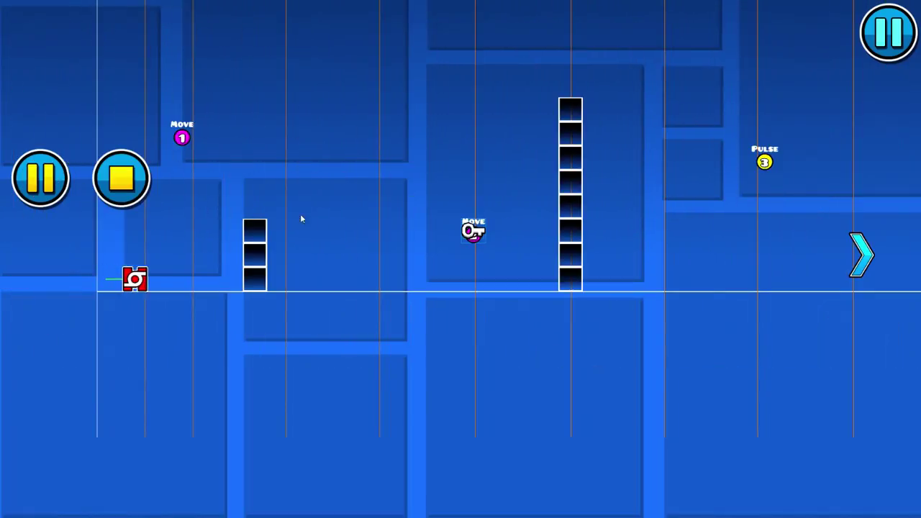
left_click(550, 278)
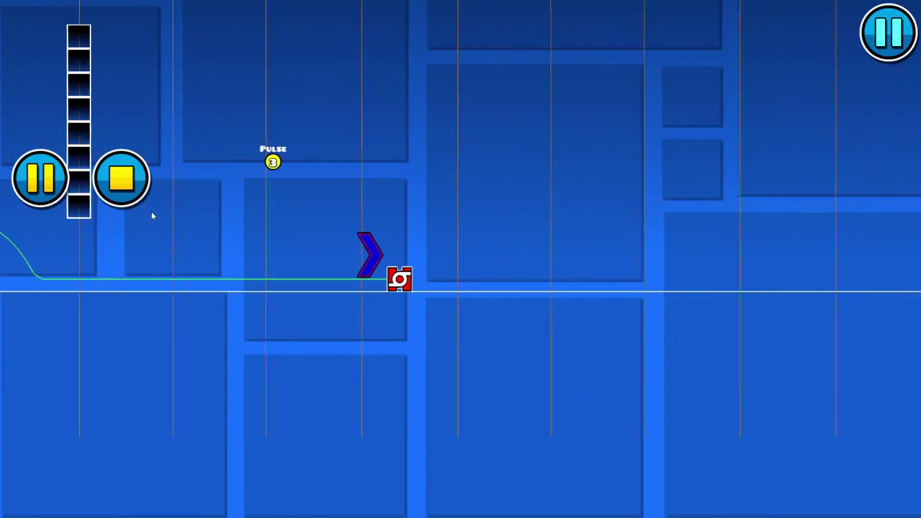
left_click(119, 181)
Reopen the Pulse trigger's settings, try to adjust the magenta pulse colour, and confirm.
left_click(180, 162)
left_click(876, 176)
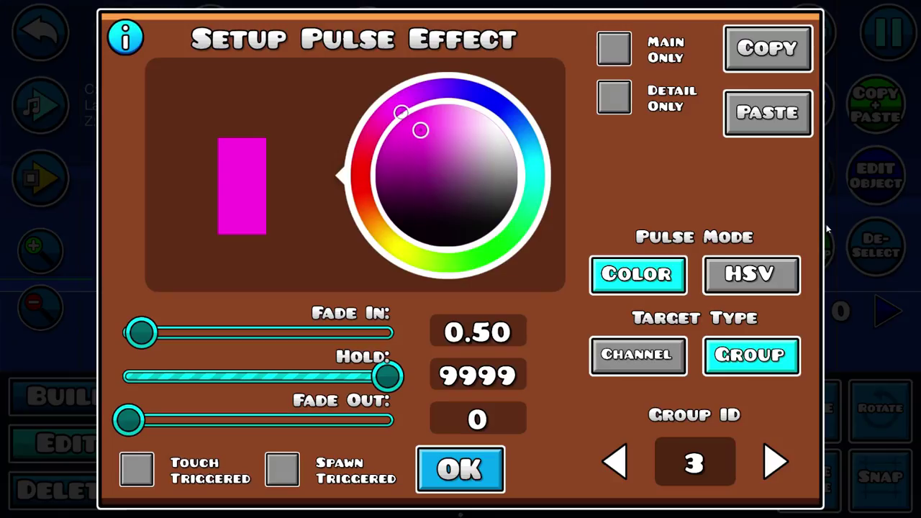
left_click(422, 117)
left_click_drag(422, 117, 349, 108)
left_click(489, 468)
left_click_drag(436, 283, 551, 244)
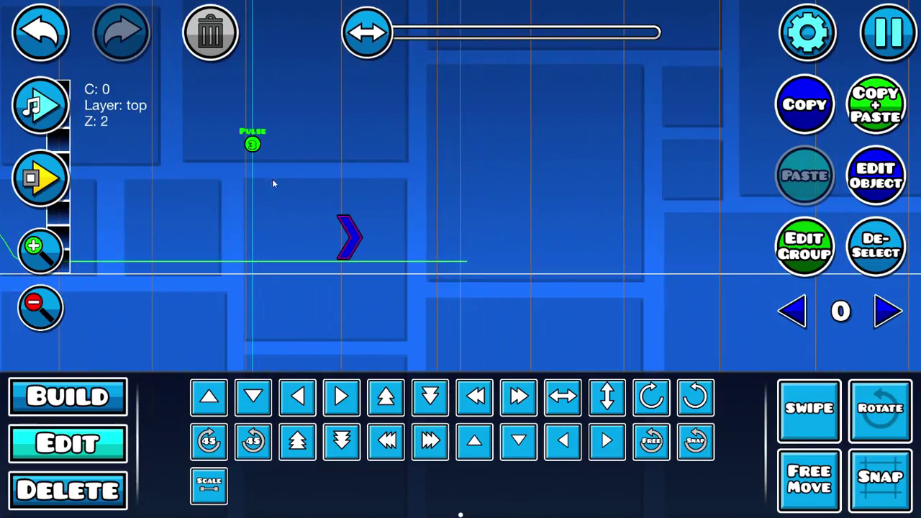
Set the Pulse trigger's colour to bright green, confirm the settings, and deselect the trigger.
left_click(873, 185)
left_click(477, 242)
left_click(482, 469)
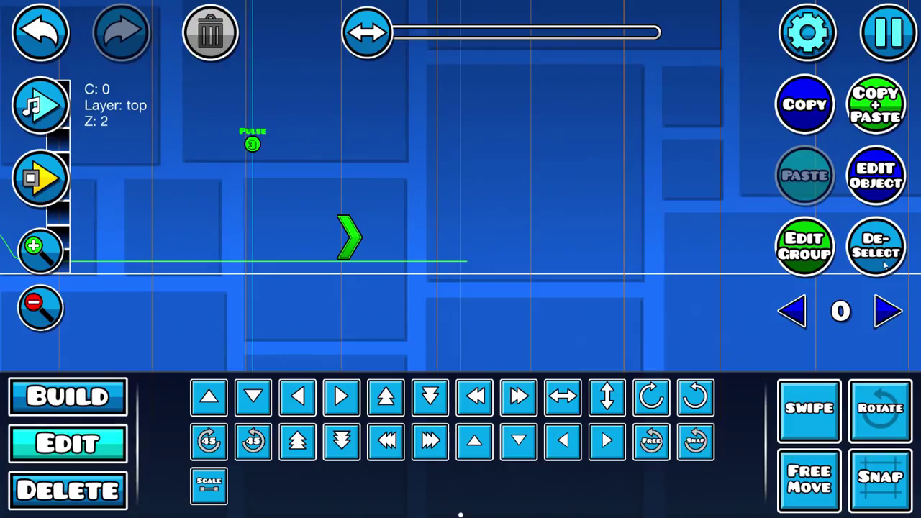
left_click(885, 266)
Playtest the level past the Pulse trigger to check the arrow's green colour change.
left_click(50, 188)
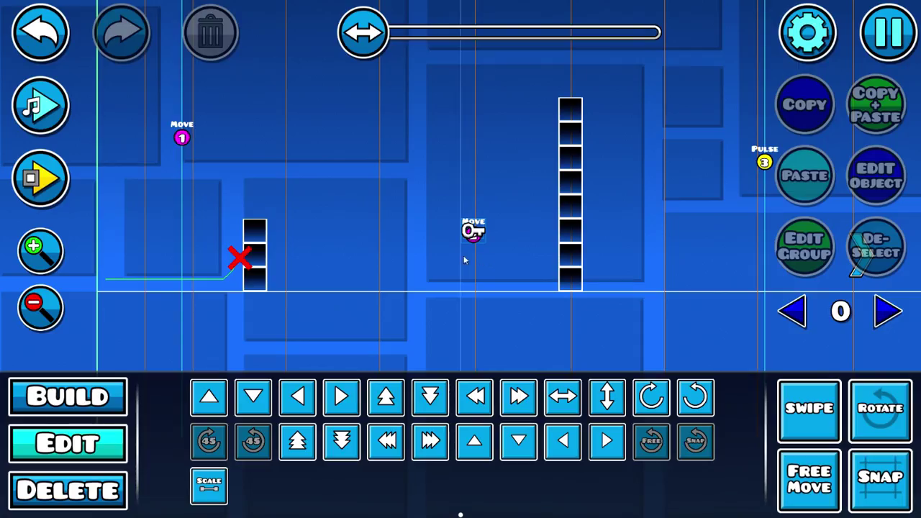
left_click(55, 194)
left_click(582, 298)
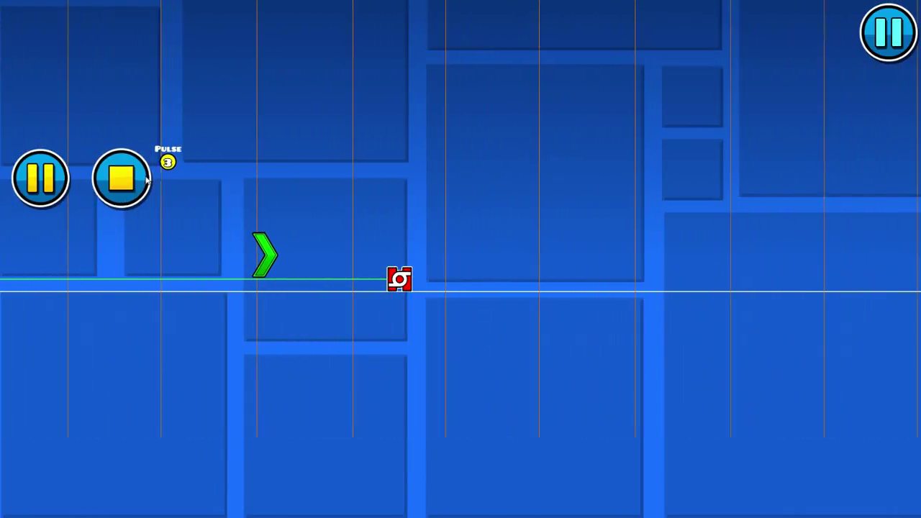
left_click(121, 179)
Paint a cluster of yellow jump orbs, four rows high, around the speed arrow.
left_click(93, 405)
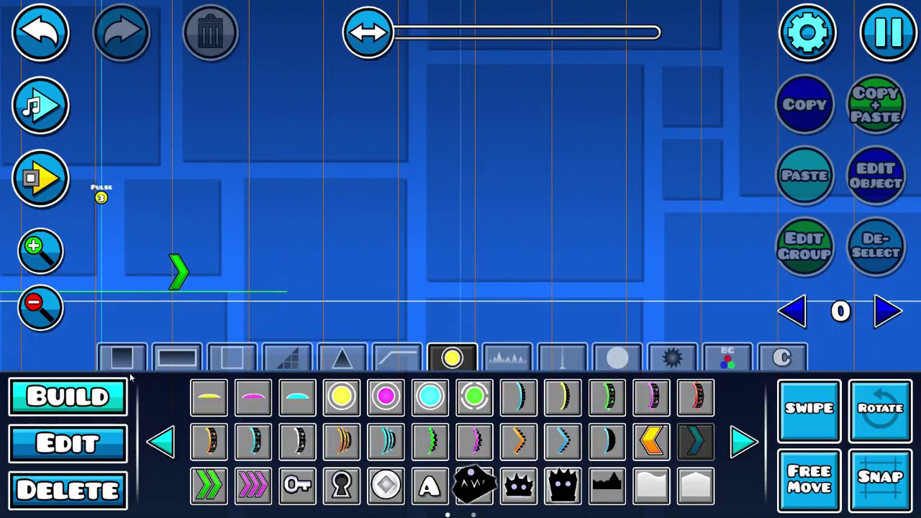
left_click(695, 440)
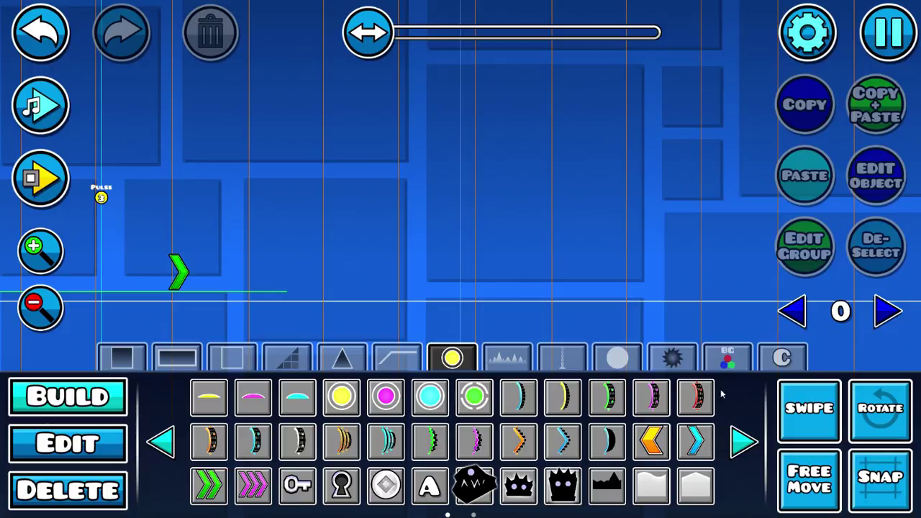
left_click(726, 360)
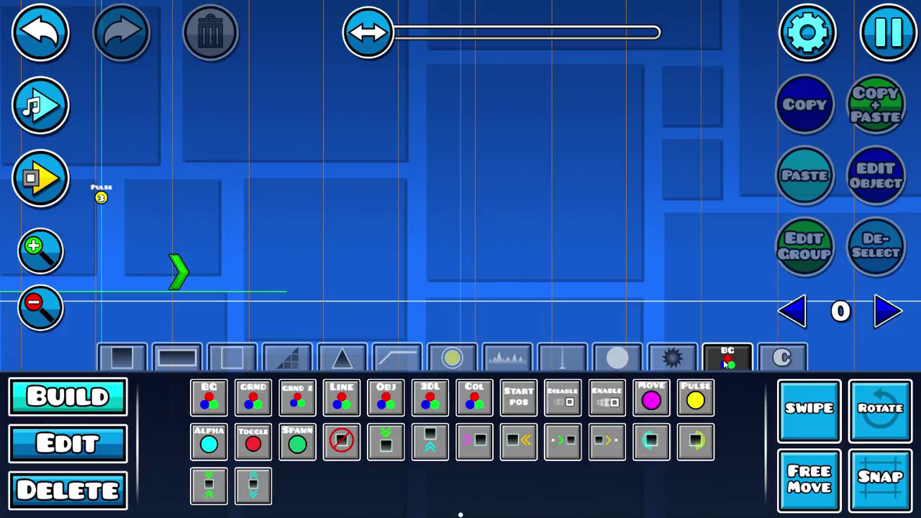
left_click(452, 360)
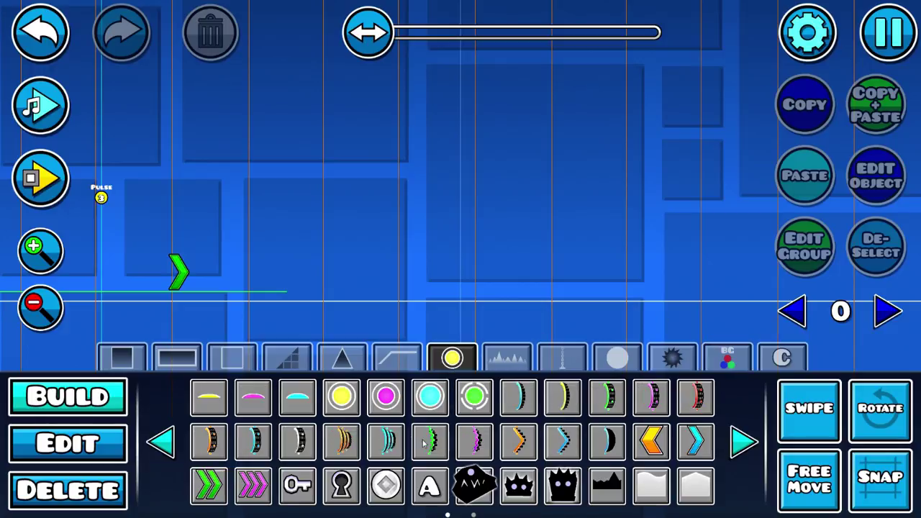
left_click(354, 399)
mouse_move(173, 233)
left_mouse_down()
mouse_move(226, 282)
mouse_move(194, 243)
mouse_move(188, 281)
left_mouse_up()
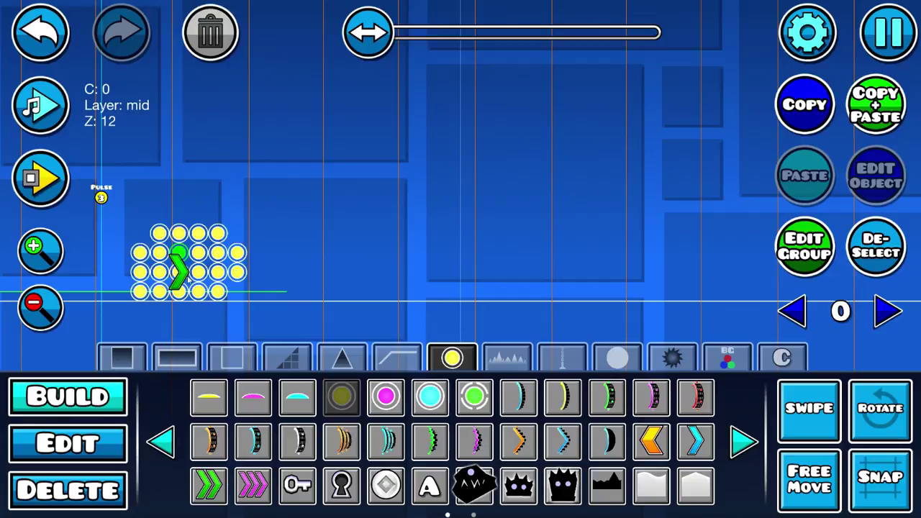
Add the whole orb cluster around the arrow to group 3 and deselect it.
left_click(83, 427)
left_click_drag(252, 233, 162, 322)
left_click(804, 246)
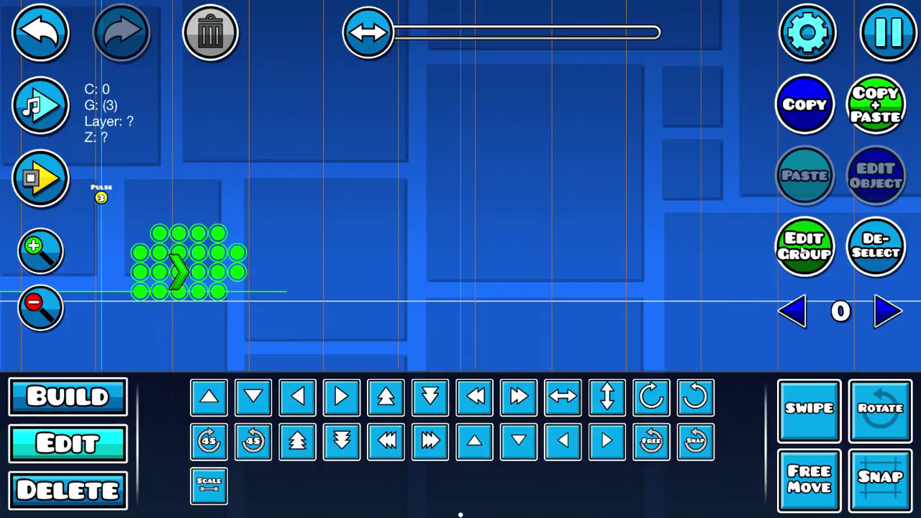
left_click(610, 203)
left_click(455, 477)
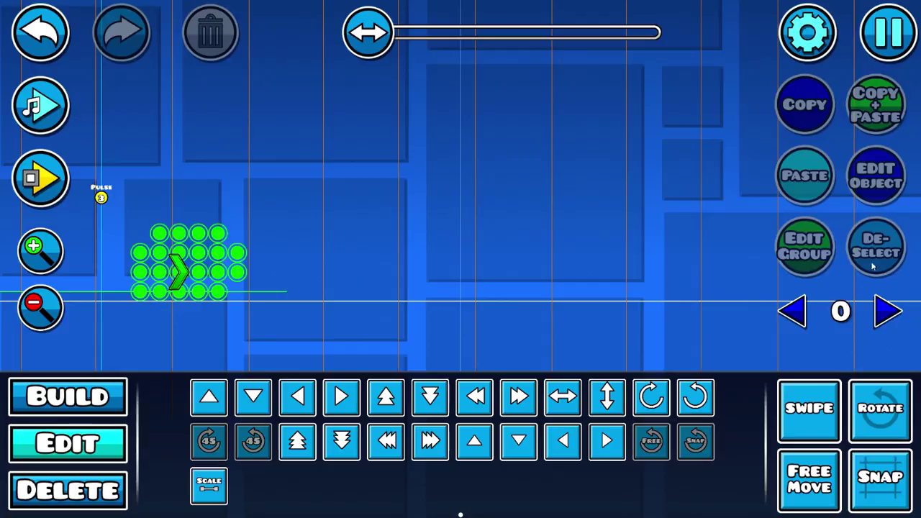
Playtest the level past the Pulse trigger and jump through the orbs to check the group's colour change.
left_click(100, 197)
left_click(48, 266)
left_click(48, 266)
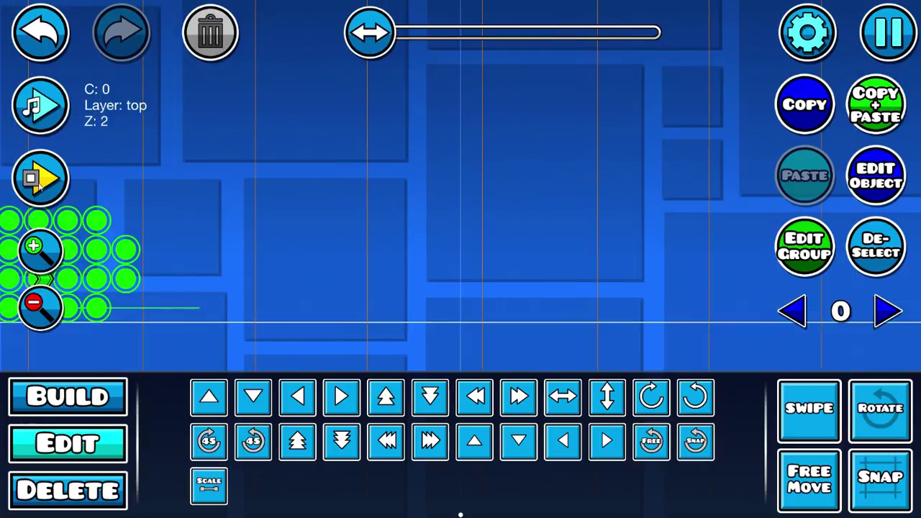
left_click(41, 179)
left_click(570, 305)
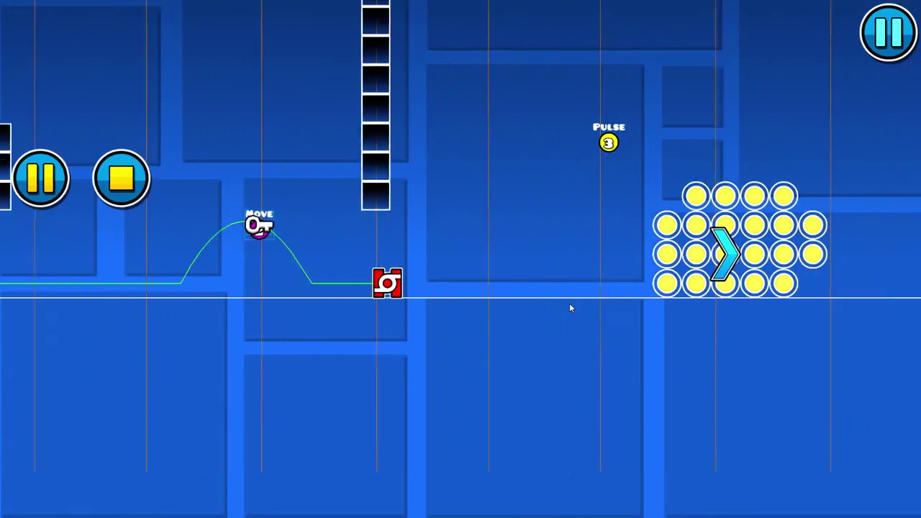
left_click(570, 305)
left_click(569, 305)
left_click(570, 305)
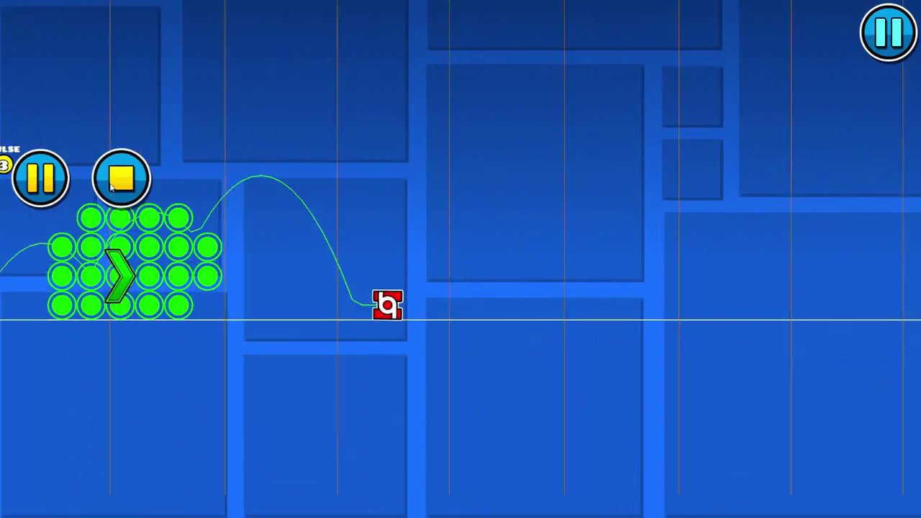
left_click(122, 178)
Place an Alpha trigger above the ground just past the orb cluster and deselect it.
left_click_drag(136, 205, 406, 210)
left_click(41, 307)
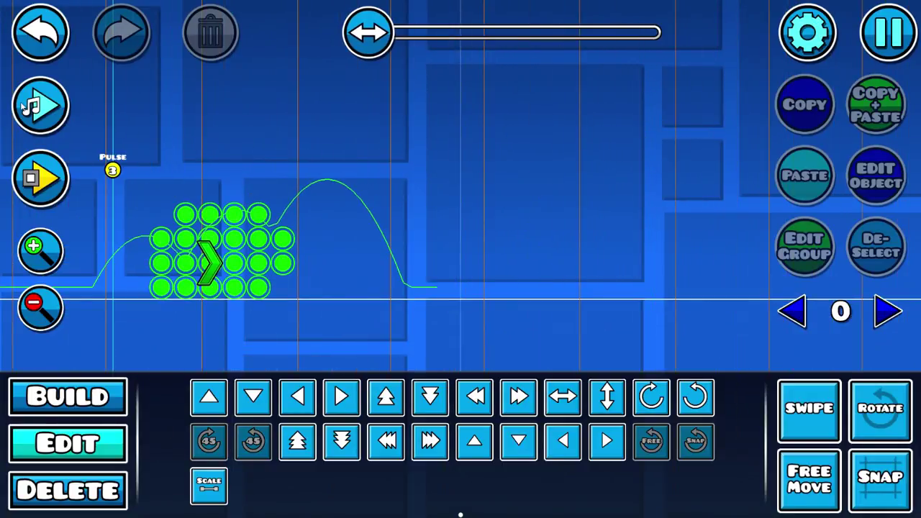
left_click(59, 114)
left_click_drag(408, 160, 337, 153)
left_click(69, 397)
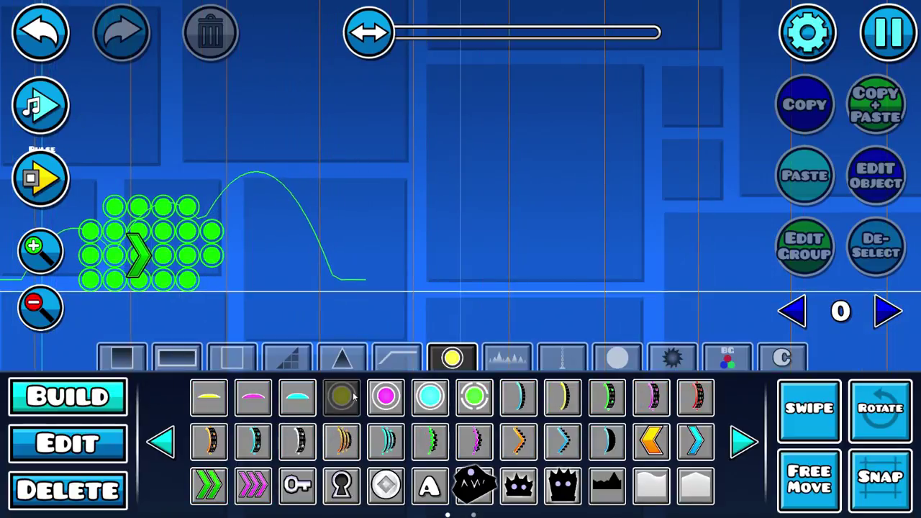
left_click(726, 358)
left_click(692, 403)
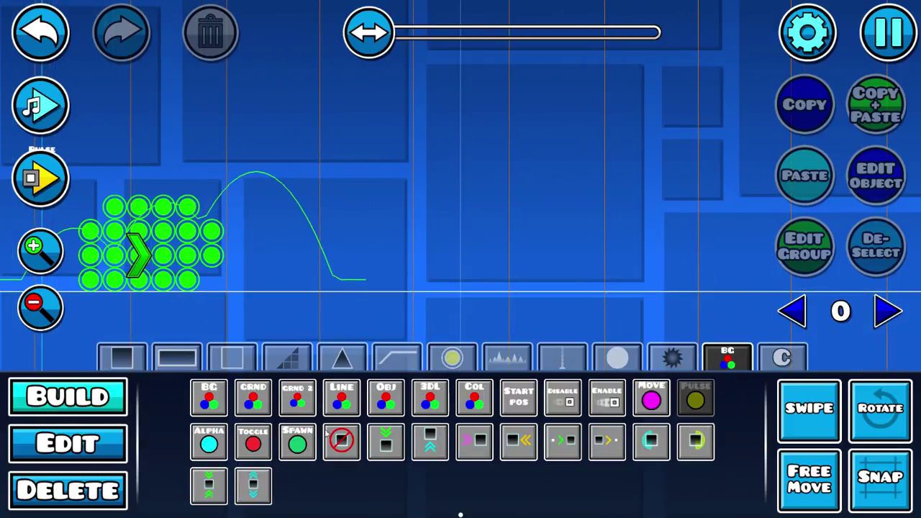
left_click(209, 442)
left_click(314, 151)
key("w")
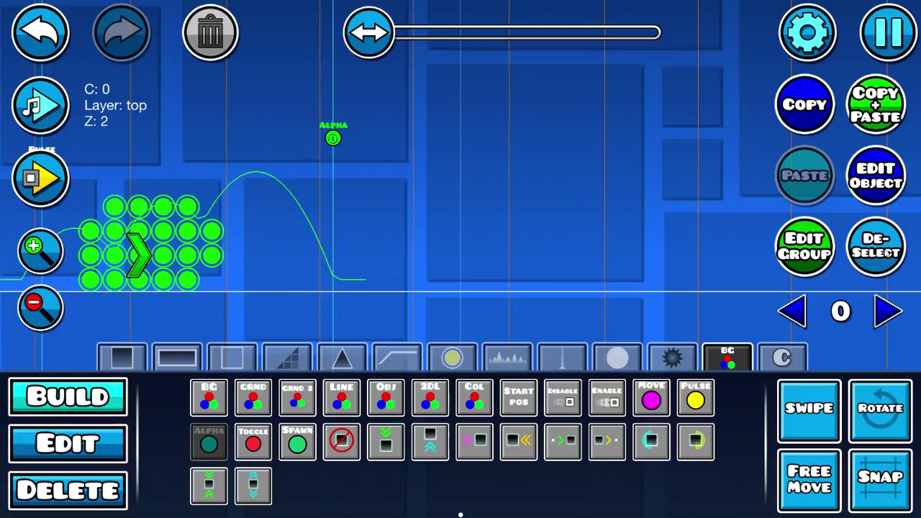
left_click(884, 250)
Open the Alpha trigger's opacity settings, try the opacity adjustment ending at 1.00, then confirm and deselect.
key("2")
left_click(332, 139)
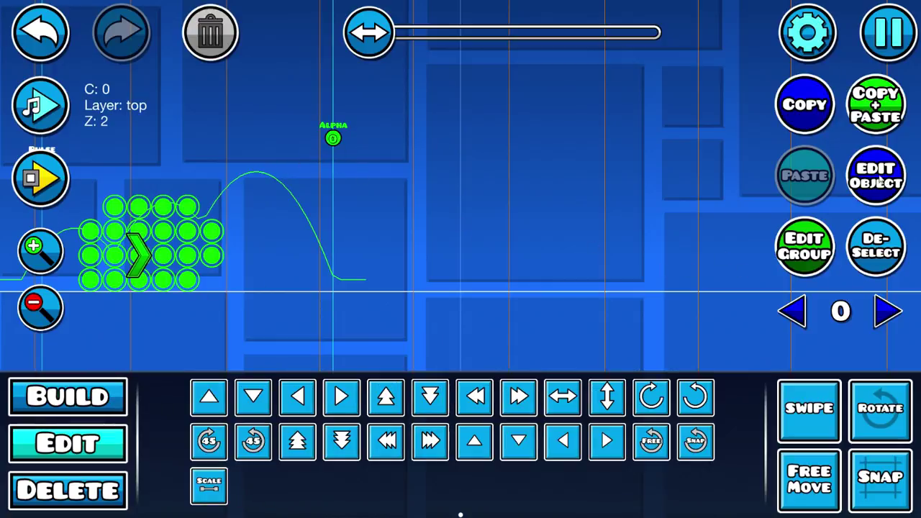
left_click(876, 175)
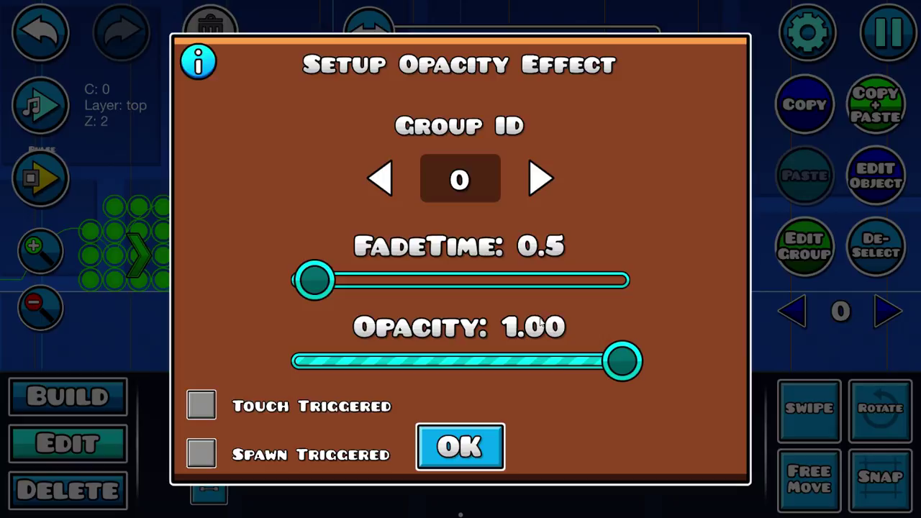
left_click_drag(620, 360, 828, 350)
mouse_move(629, 369)
left_mouse_down()
mouse_move(2, 415)
mouse_move(622, 360)
left_mouse_up()
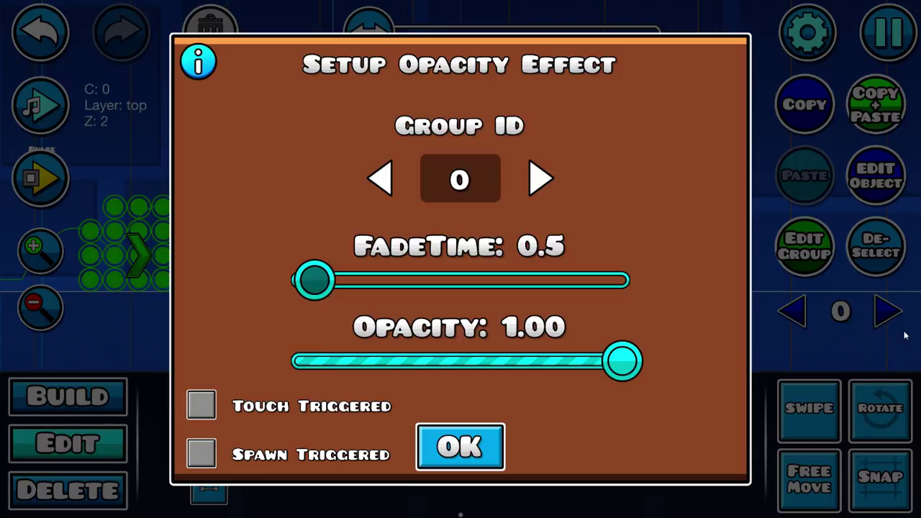
left_click(460, 446)
left_click(870, 253)
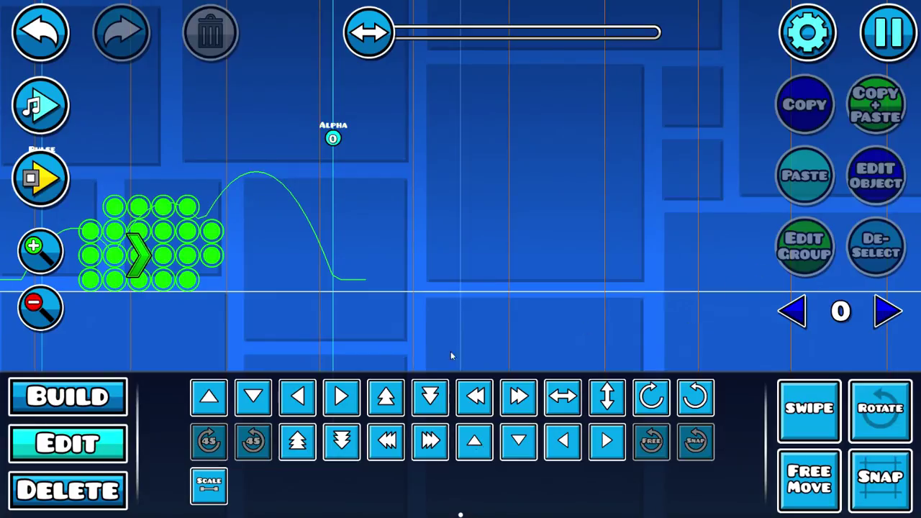
Place a row of four adjacent black gradient blocks on the ground past the Alpha trigger.
left_click(68, 395)
left_click(121, 358)
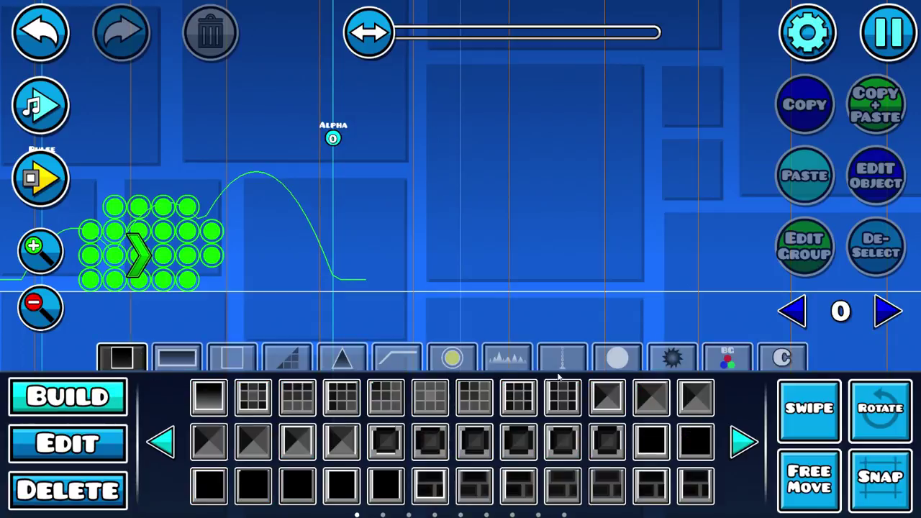
left_click(716, 357)
left_click(119, 356)
left_click(429, 279)
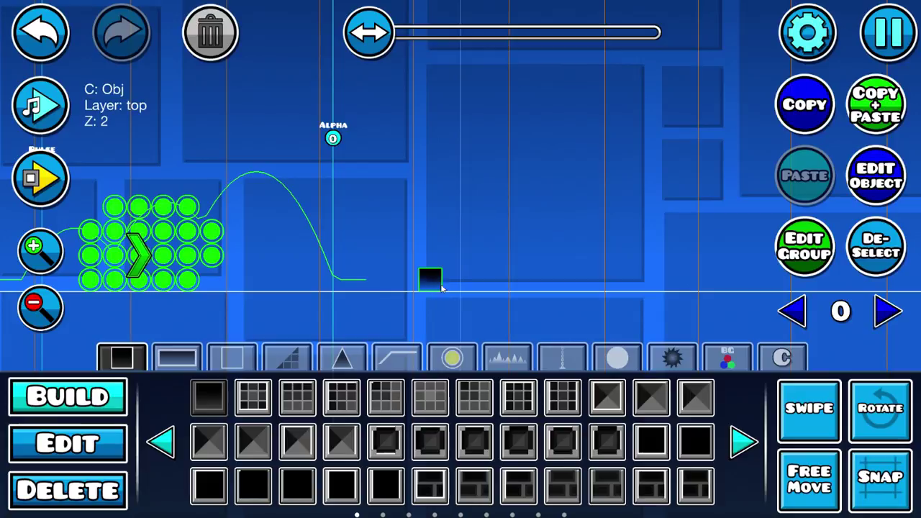
left_click(454, 279)
left_click(479, 279)
left_click(503, 279)
Assign the row of four blocks to the next free group, ID 4, and deselect it.
left_click(77, 441)
left_click_drag(550, 267, 367, 323)
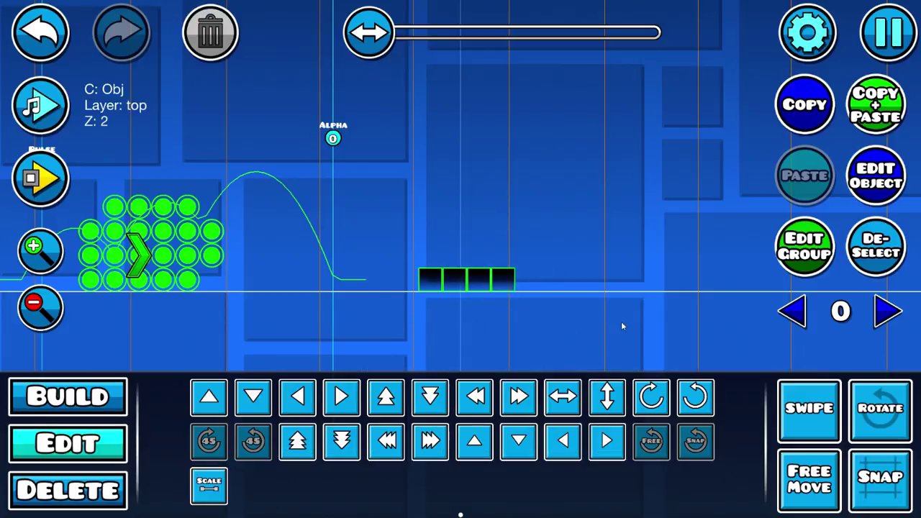
left_click(798, 246)
left_click(298, 188)
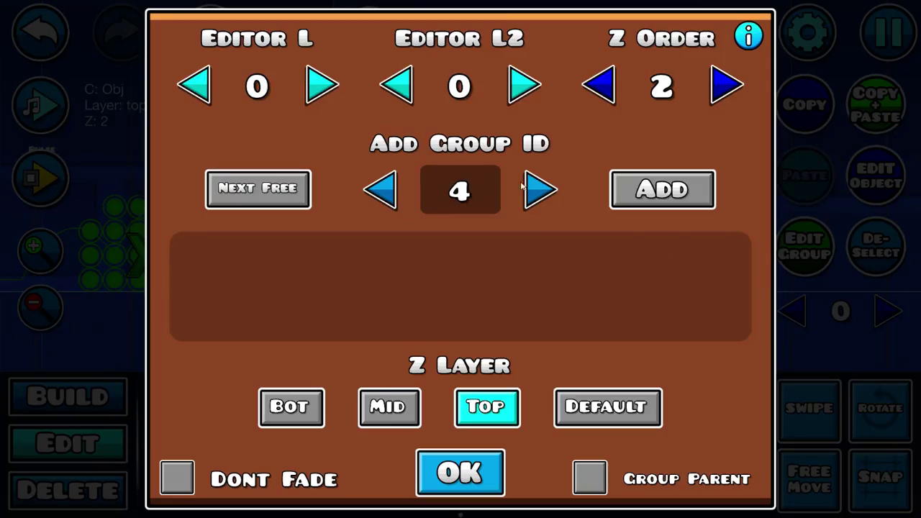
left_click(662, 189)
left_click(461, 472)
left_click(873, 246)
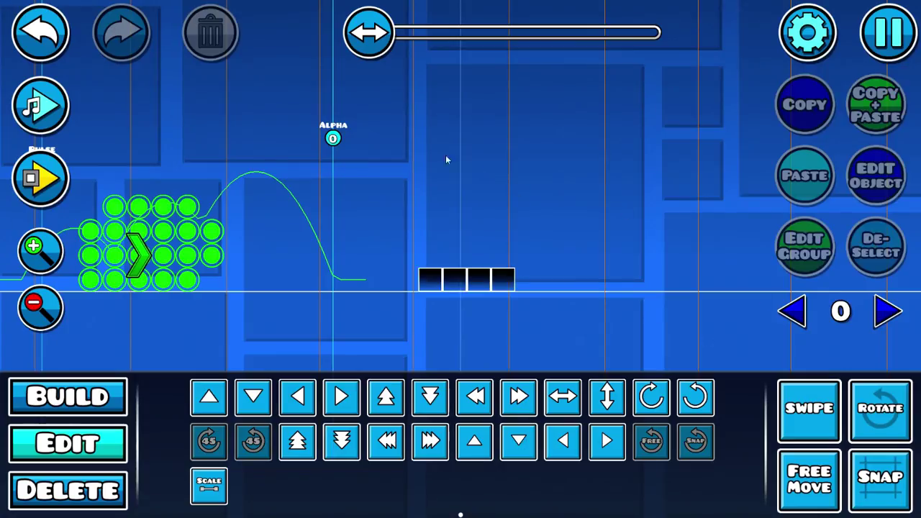
Set the Alpha trigger to target group 4 with opacity 0.00 and fade time 0.5, then confirm and deselect.
left_click(333, 138)
left_click(875, 175)
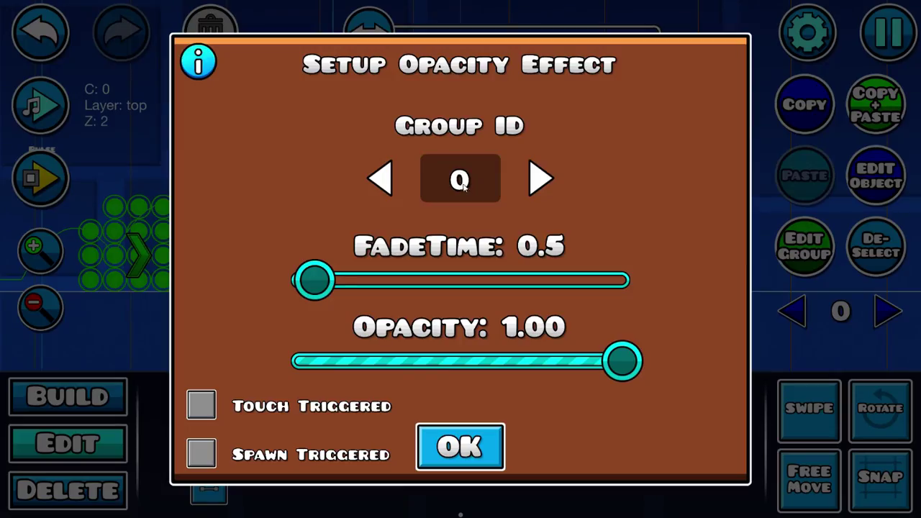
left_click(458, 185)
type("4")
left_click_drag(311, 285, 311, 341)
left_click_drag(608, 360, 298, 360)
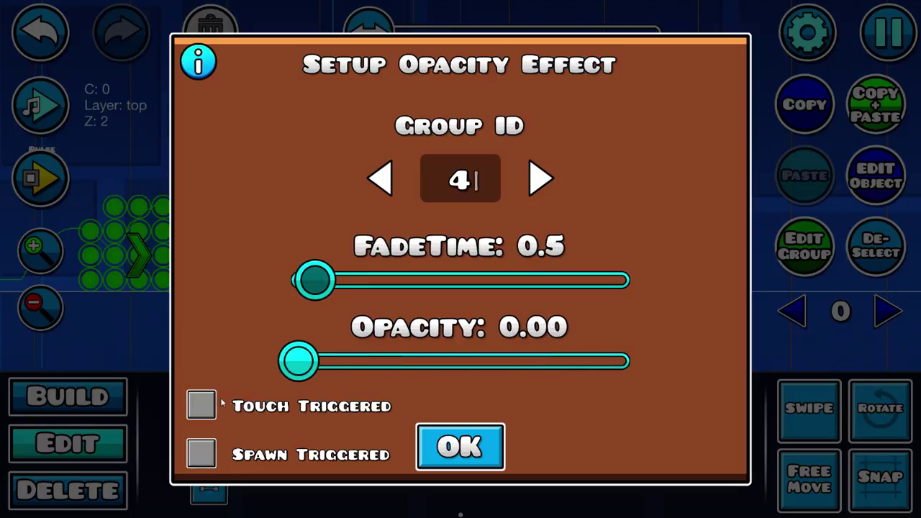
left_click(461, 446)
left_click(878, 259)
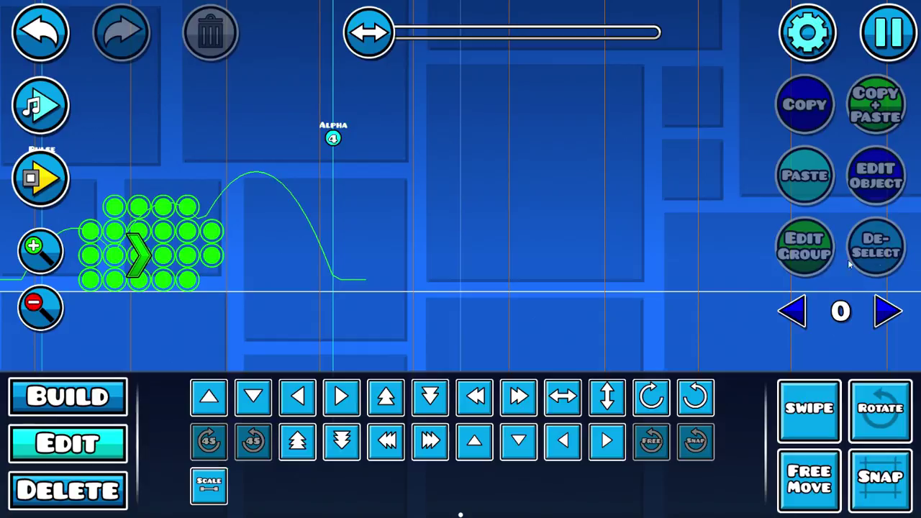
Playtest the level from the start through the Alpha trigger to check the fading block row, then stop the playtest.
left_click(36, 246)
left_click(41, 179)
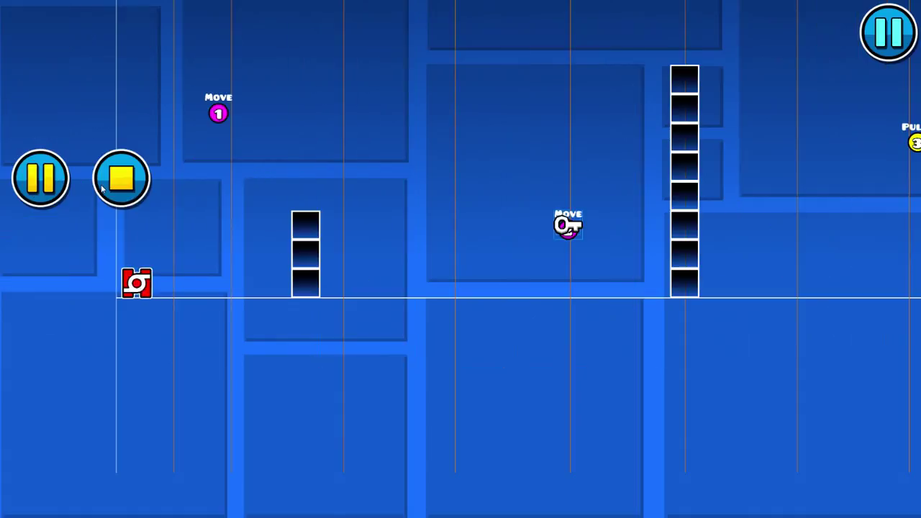
left_click(450, 309)
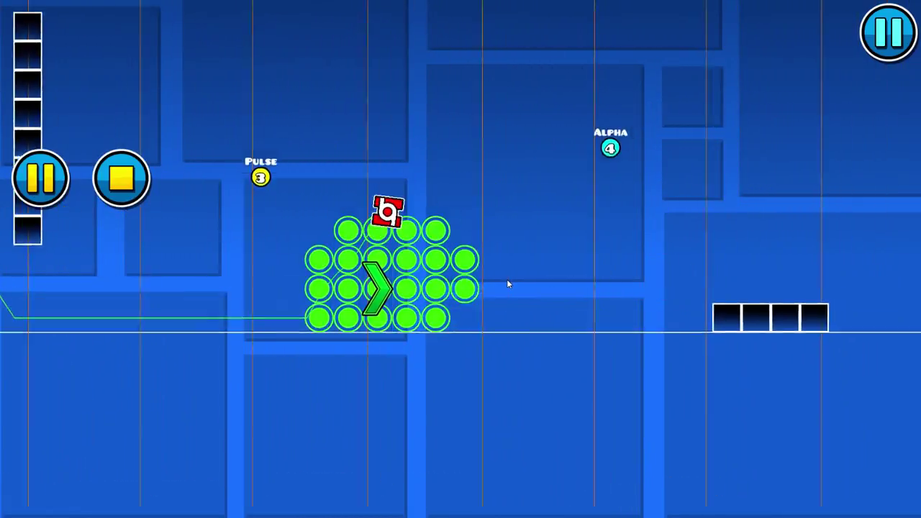
left_click(508, 283)
left_click(493, 281)
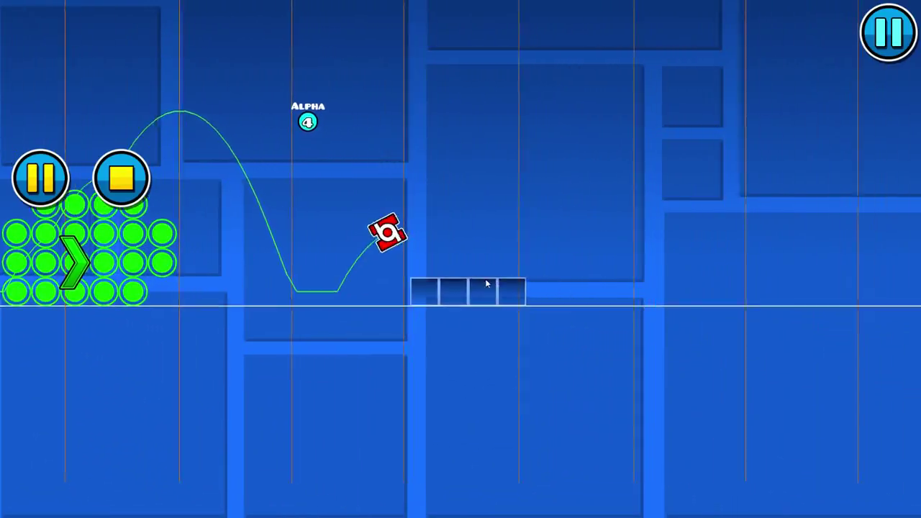
left_click(108, 185)
left_click(41, 306)
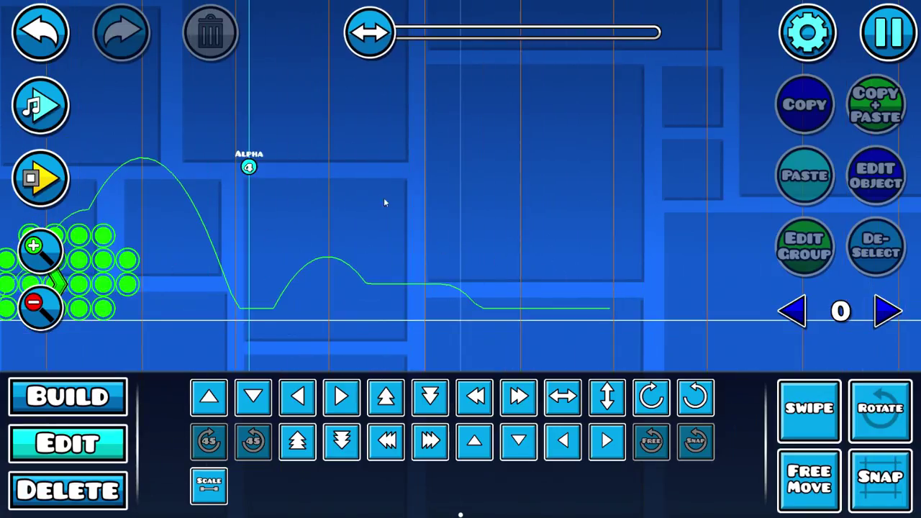
Place a yellow jump orb on the ground at the last block of the row past the Alpha trigger.
left_click_drag(424, 189, 479, 180)
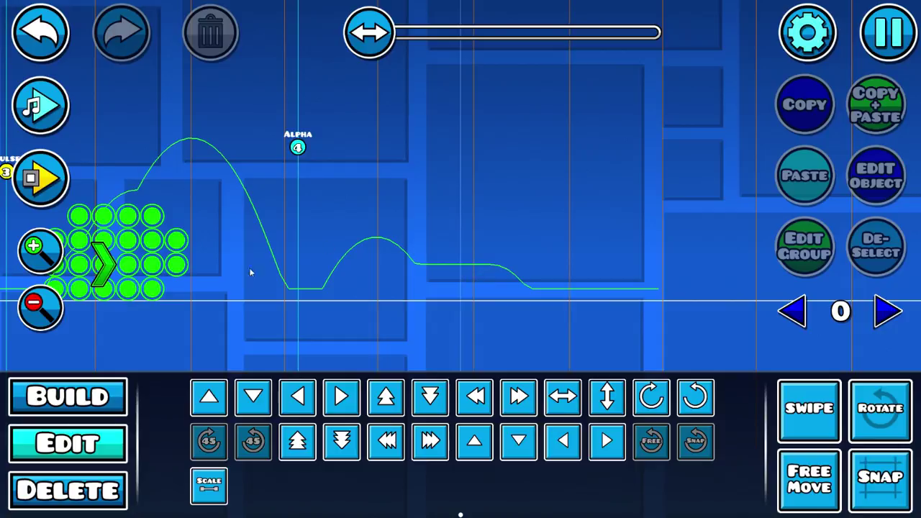
left_click(68, 397)
left_click(452, 358)
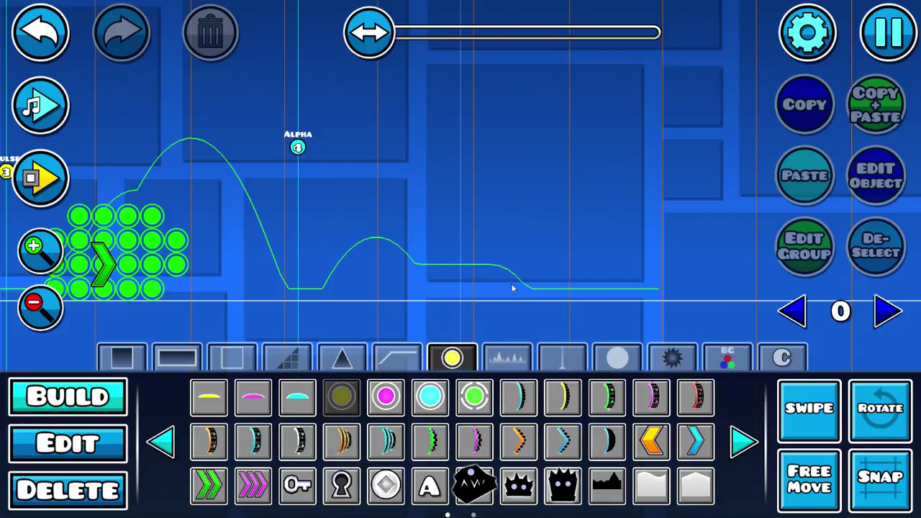
left_click(888, 33)
left_click(433, 171)
left_click_drag(647, 213, 828, 204)
left_click(654, 283)
left_click_drag(634, 182, 438, 154)
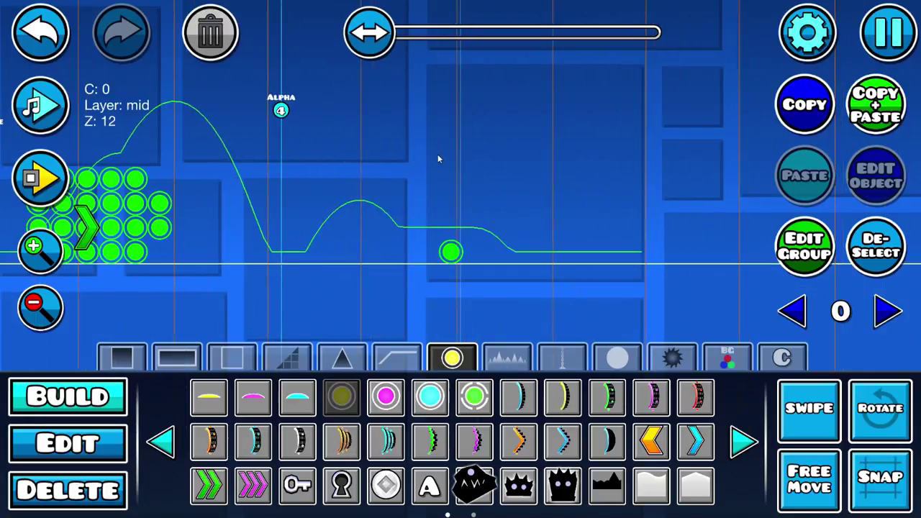
key("w")
key("s")
Assign the new jump orb to group 4.
left_click(824, 256)
left_click(634, 206)
left_click(459, 461)
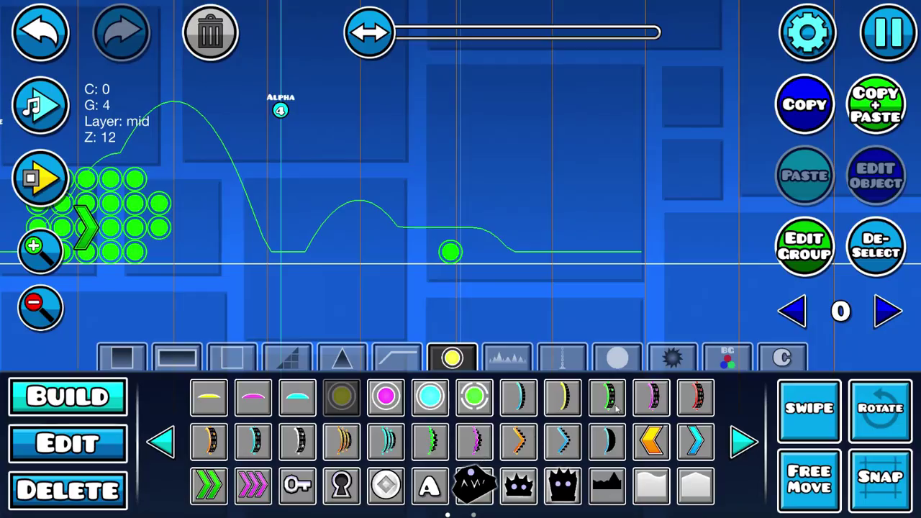
Playtest the level again past the Alpha trigger to check the block row and orb, then stop.
left_click(41, 178)
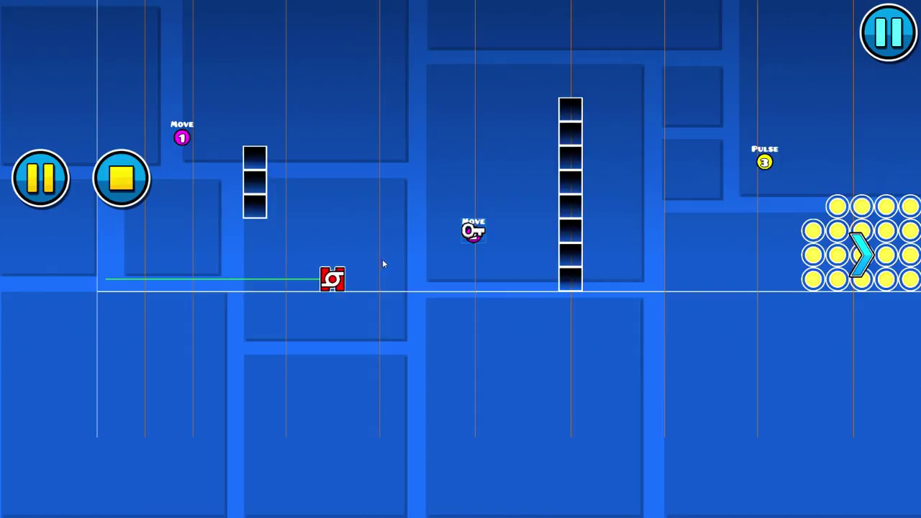
left_click(564, 290)
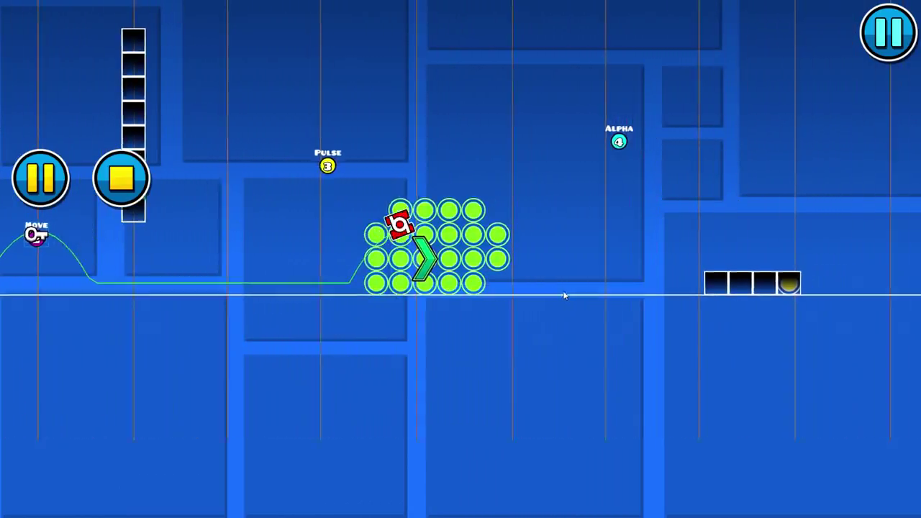
left_click(549, 295)
left_click(532, 294)
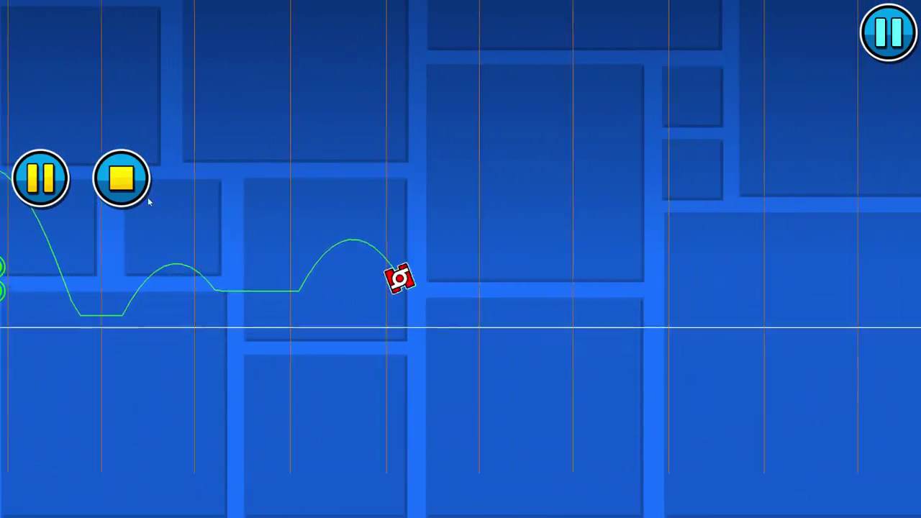
left_click(120, 177)
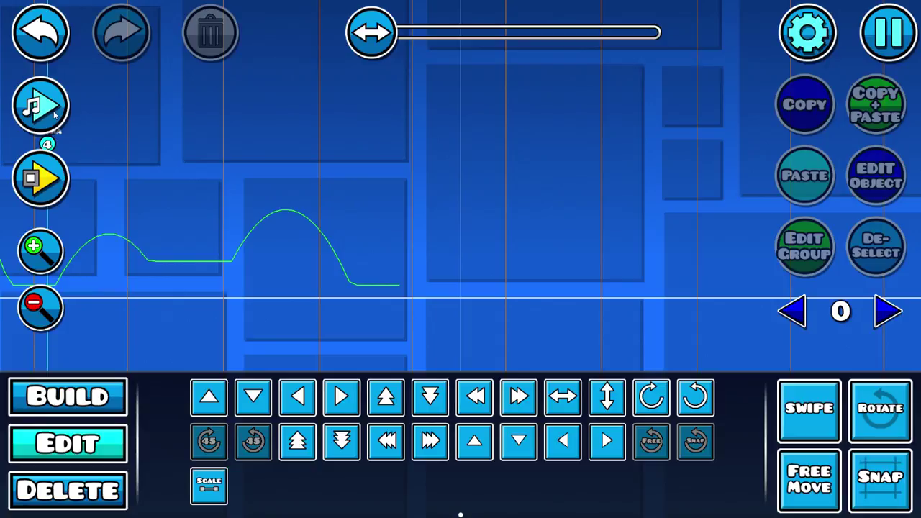
Place a Toggle trigger above the ground beyond the Alpha trigger section, near the end of the playtest path.
left_click_drag(511, 229, 457, 231)
left_click(115, 402)
left_click_drag(610, 249, 553, 260)
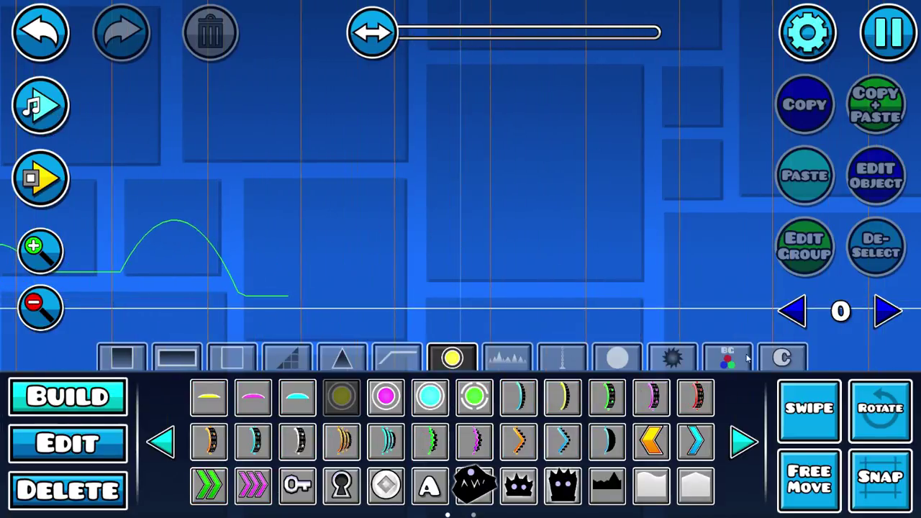
left_click(728, 358)
left_click(249, 446)
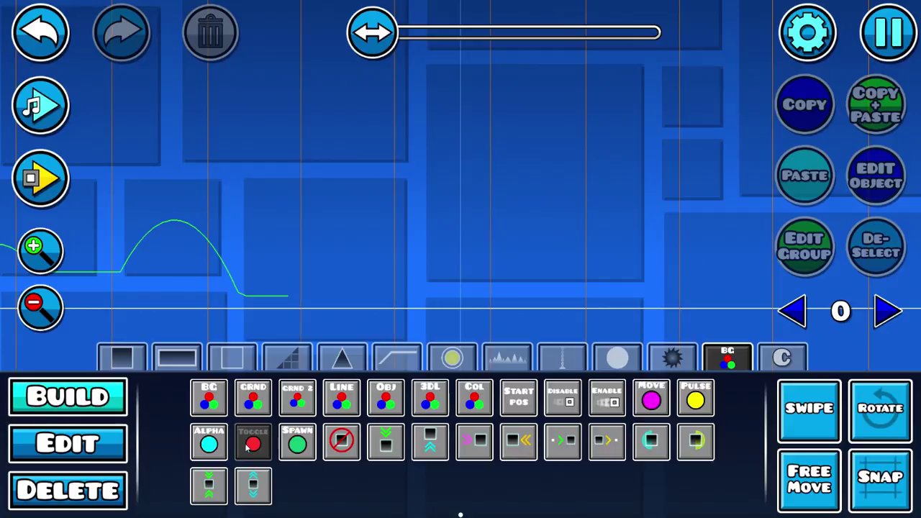
left_click(248, 446)
left_click(248, 446)
left_click(226, 203)
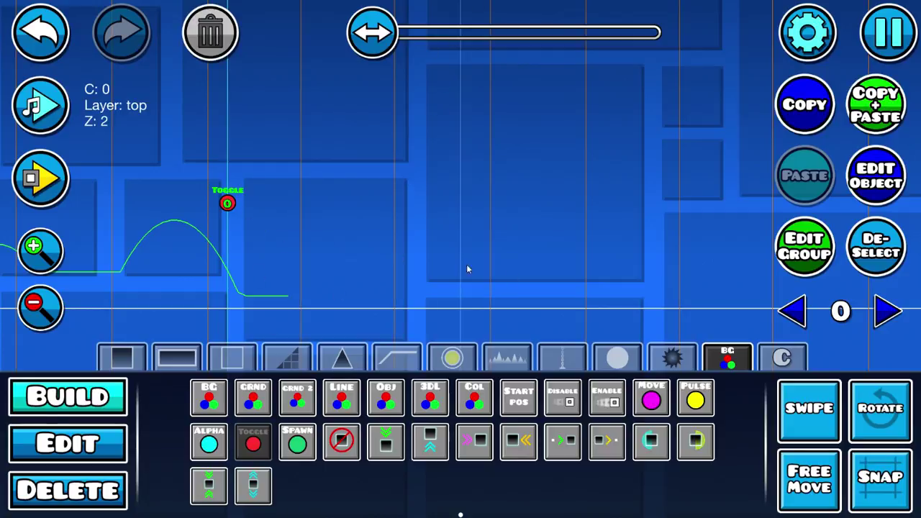
Shift the Toggle trigger three grid cells forward at its original height and deselect it.
key("s")
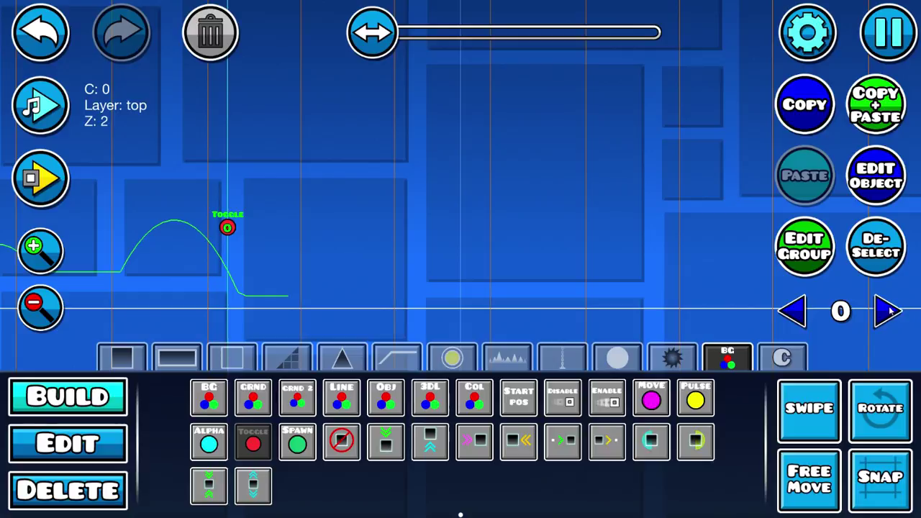
key("w")
key("d")
key("d")
key("d")
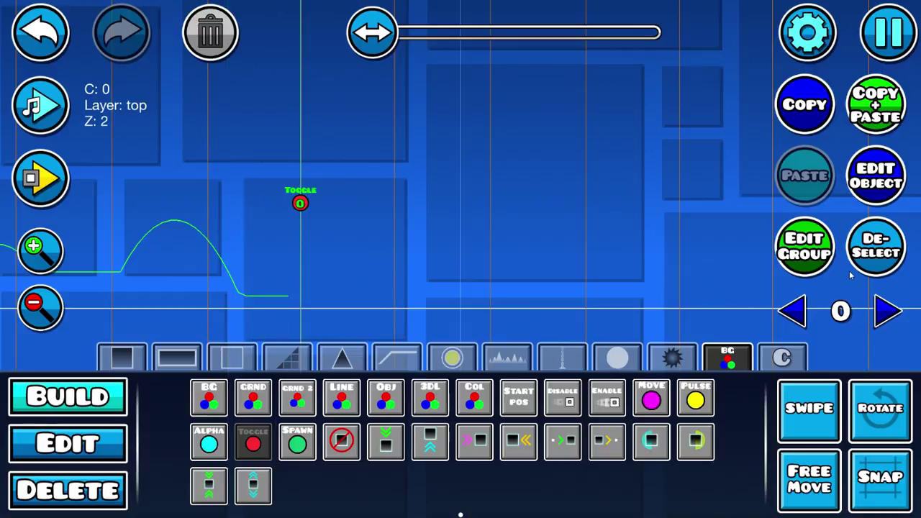
left_click(875, 245)
Build a vertical column of eight black spikes facing the player from the ground up, beyond the Toggle trigger.
left_click(342, 358)
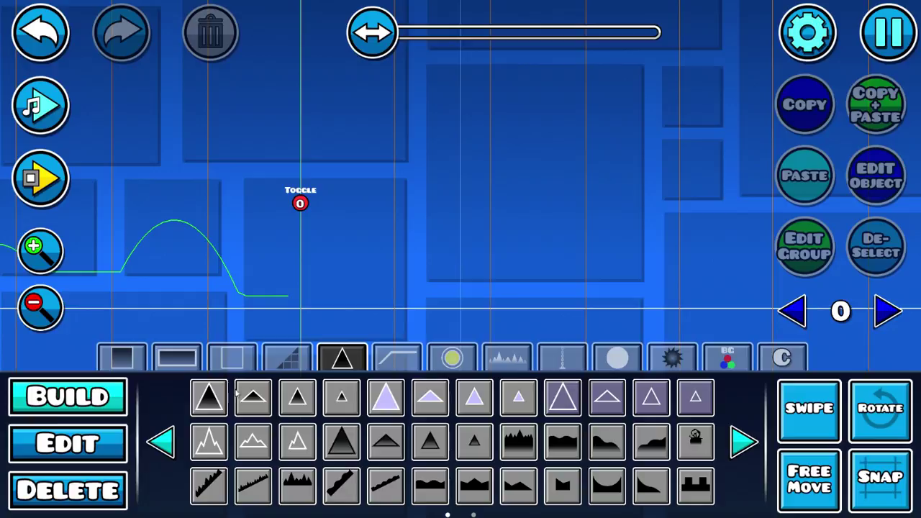
left_click(494, 295)
key("q")
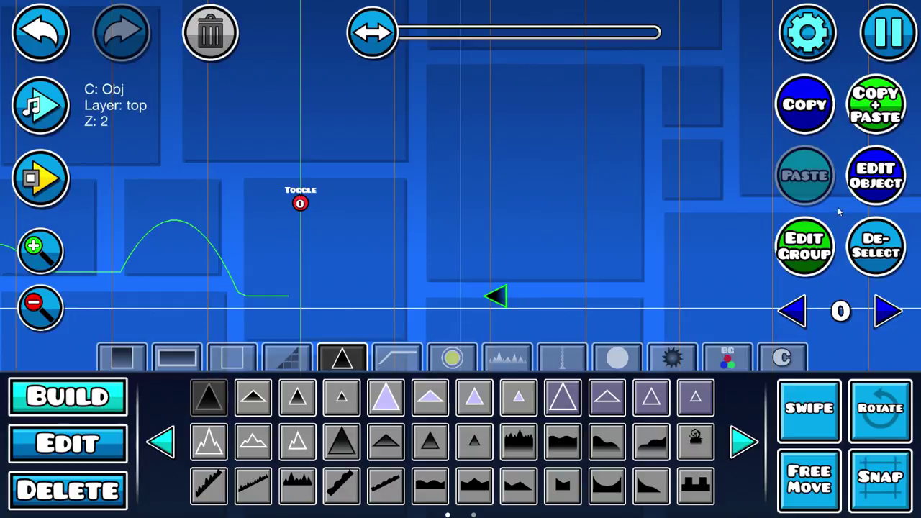
left_click(890, 120)
key("w")
left_click(891, 120)
key("w")
left_click(889, 120)
key("w")
left_click(886, 121)
key("w")
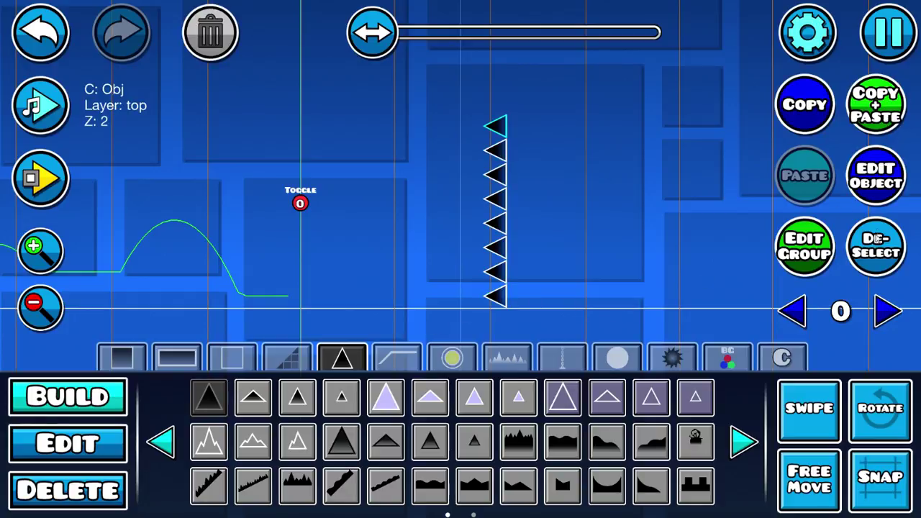
left_click(450, 245)
left_click(349, 202)
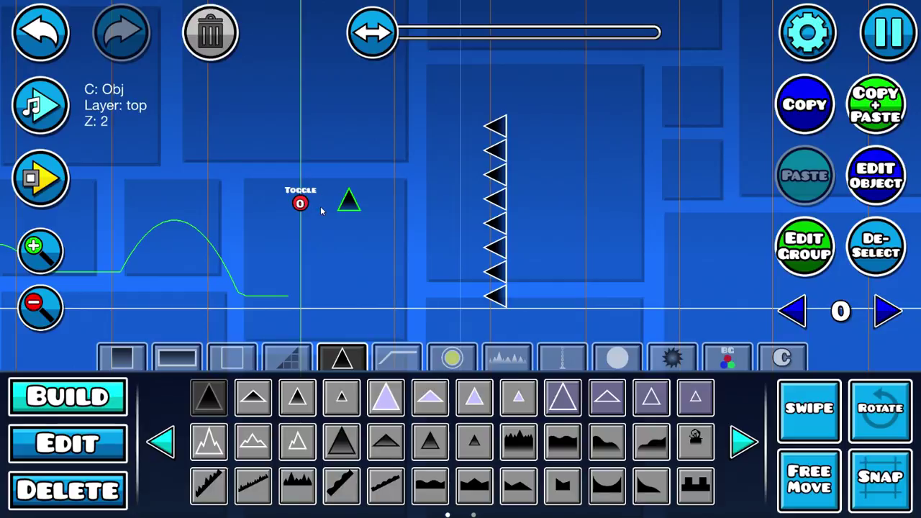
left_click(221, 43)
Move the Toggle trigger down to ground level directly in front of the spike column and deselect it.
left_click(69, 442)
left_click_drag(300, 202, 567, 240)
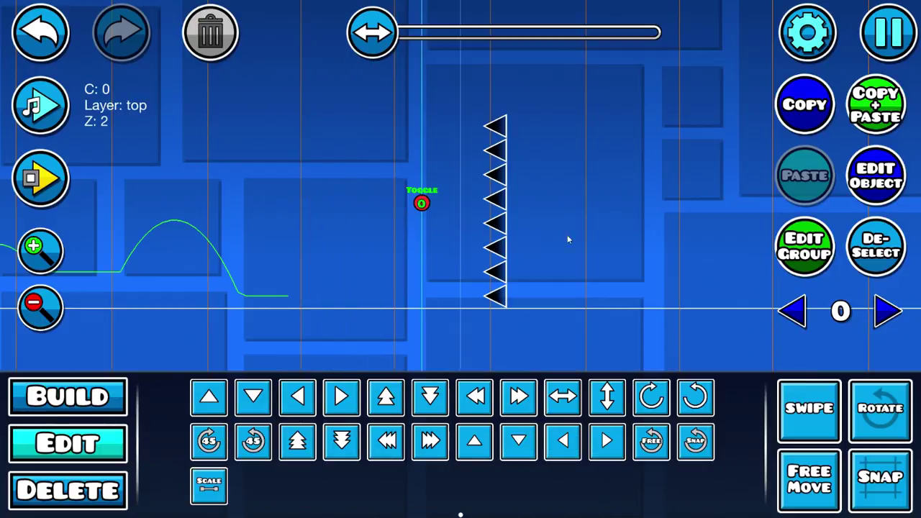
key("d")
key("d")
key("s")
key("s")
key("s")
key("s")
left_click(876, 256)
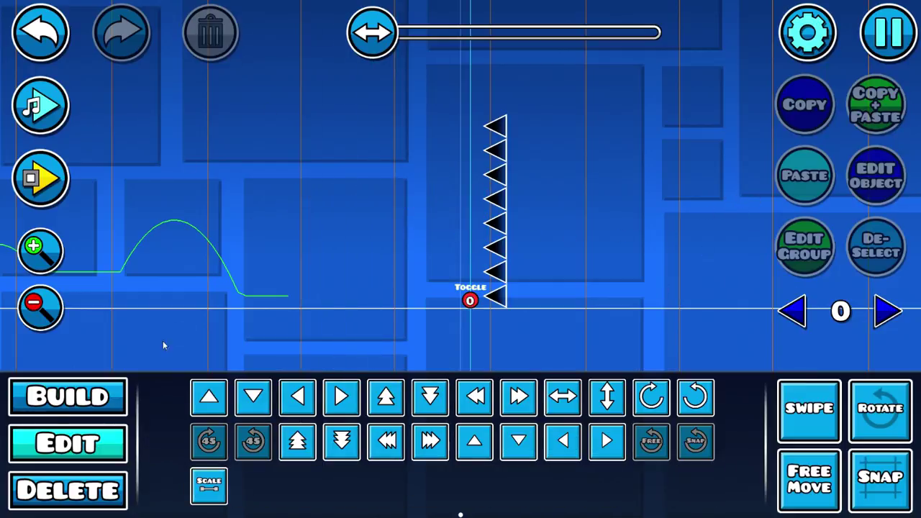
Duplicate the top spike one cell higher to extend the column to nine spikes, then deselect it.
left_click_drag(492, 123, 484, 129)
left_click(885, 98)
key("w")
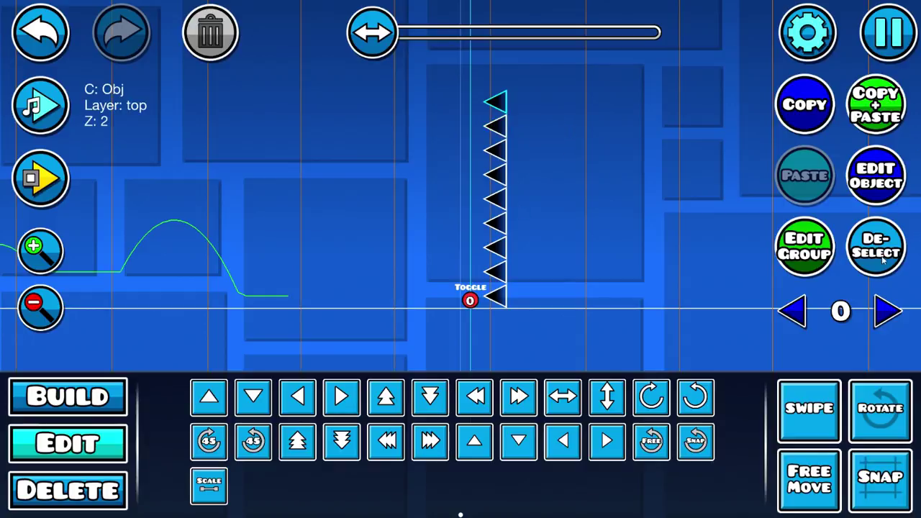
left_click(882, 258)
Assign all nine spikes in the column to the next free group, ID 5, and deselect them.
left_click_drag(601, 79, 511, 303)
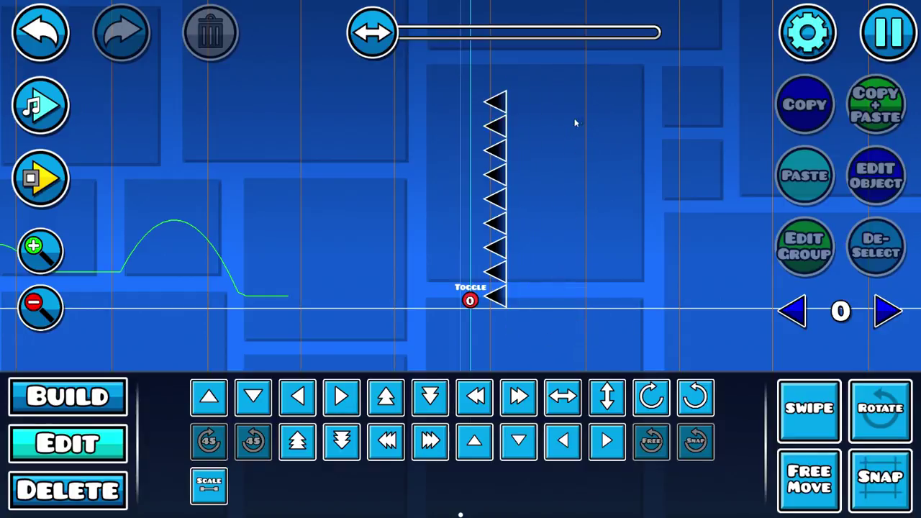
left_click_drag(578, 118, 506, 399)
left_click(501, 105, "shift")
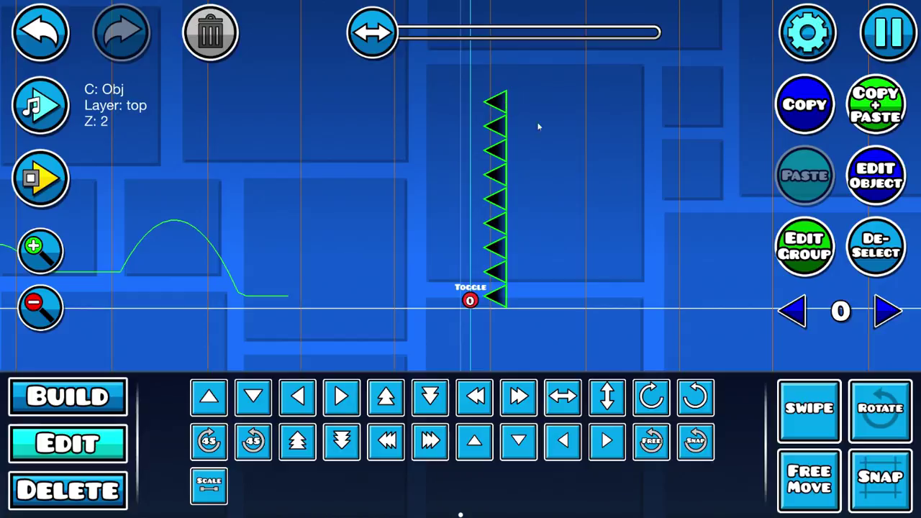
left_click(803, 245)
left_click(258, 188)
left_click(661, 189)
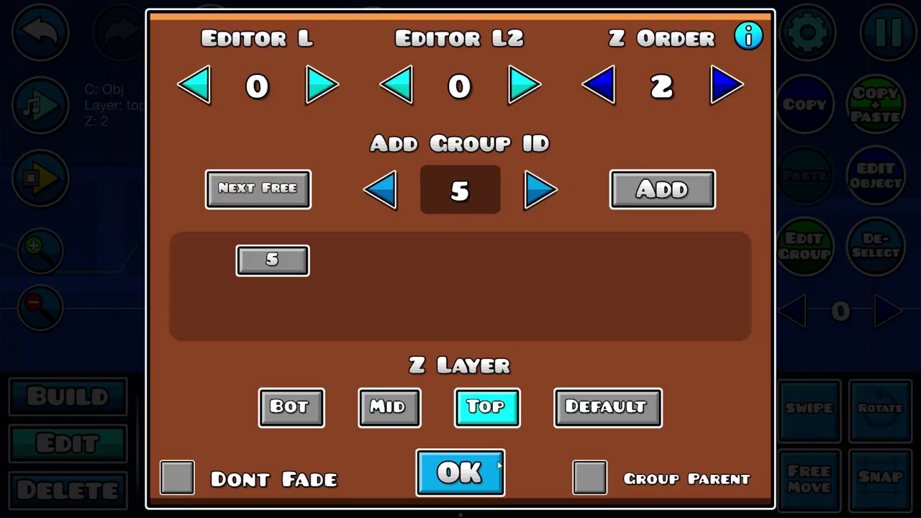
left_click(483, 480)
left_click(650, 282)
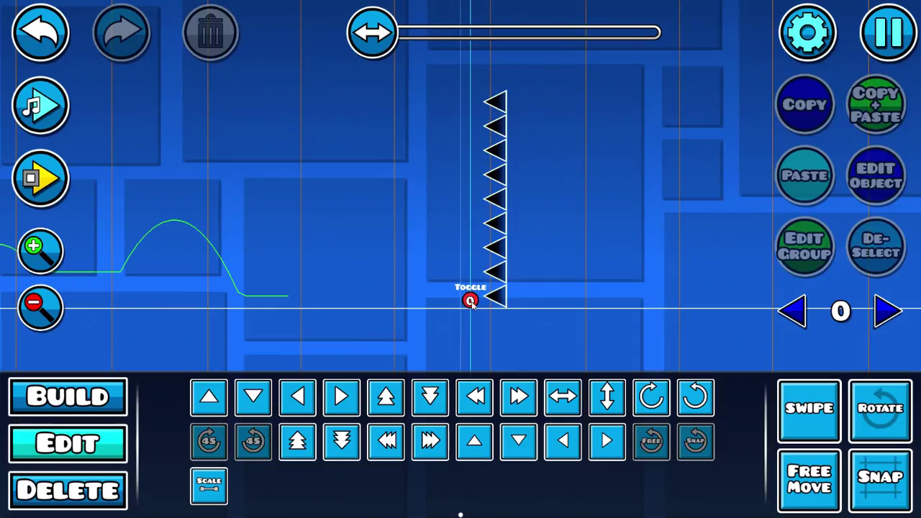
Set the Toggle trigger's group ID to 5 with Activate Group left off, then confirm and deselect.
left_click(872, 176)
left_click(460, 209)
type("5")
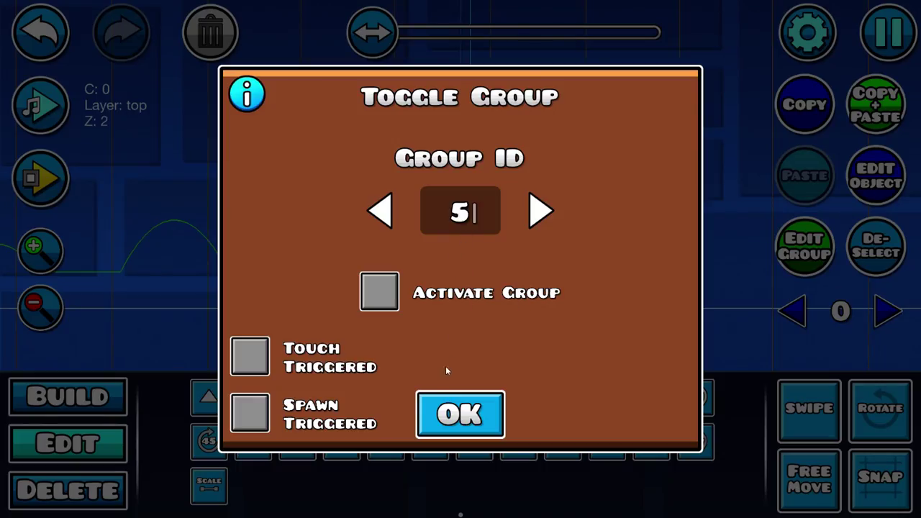
left_click(455, 413)
left_click(870, 267)
Playtest the level through the Toggle trigger to check what happens to the spike column, then stop.
left_click(40, 180)
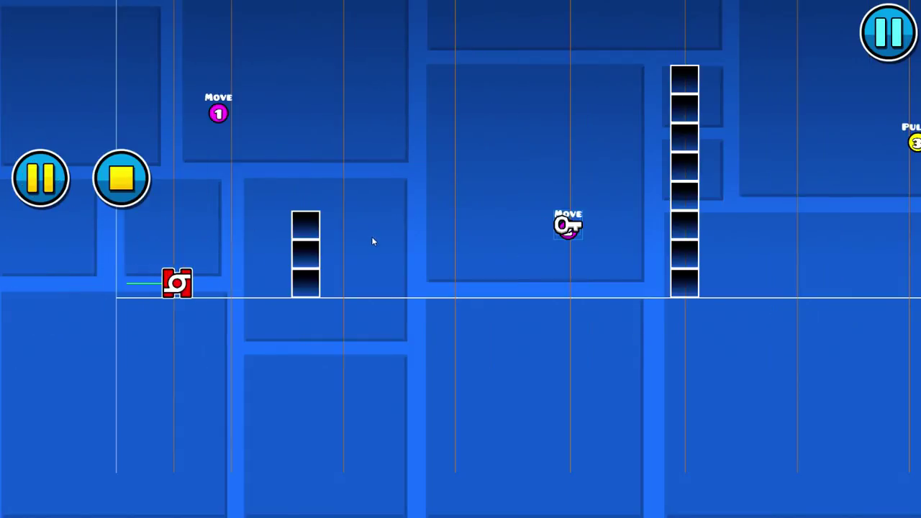
left_click(603, 301)
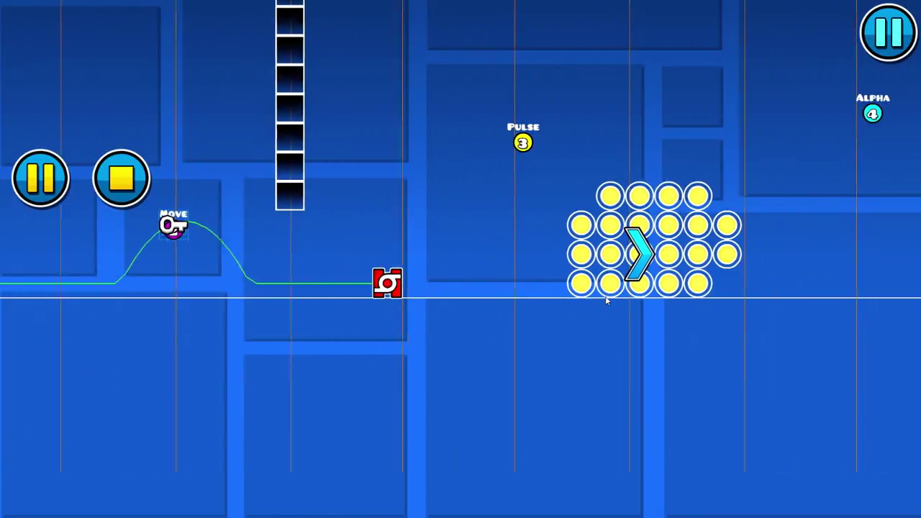
left_click(601, 298)
left_click(601, 298)
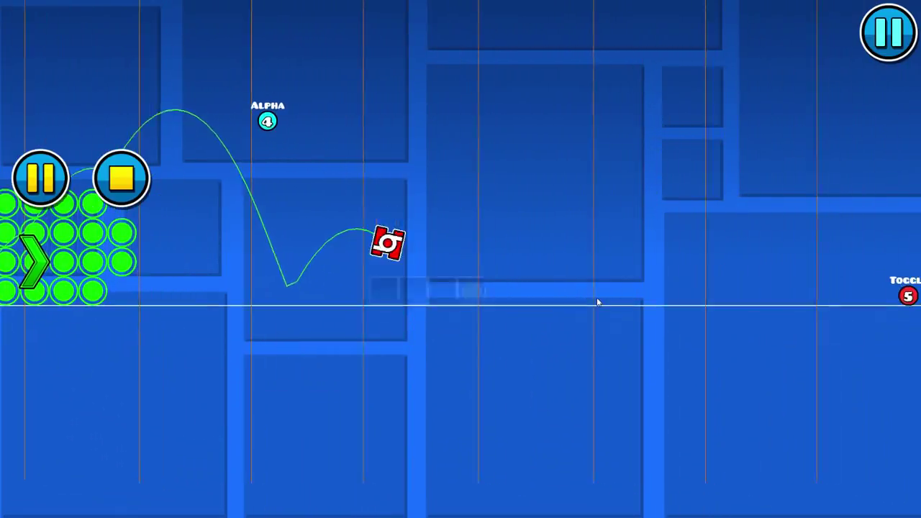
left_click(579, 299)
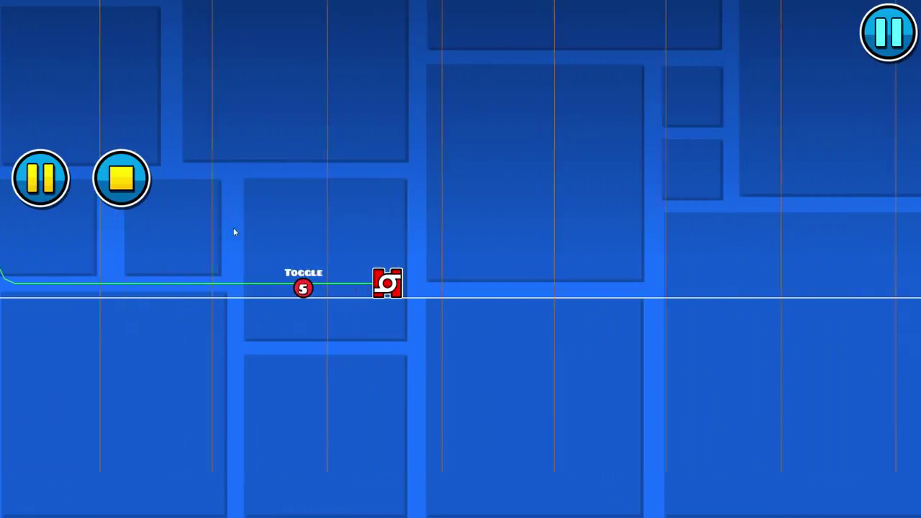
left_click(115, 175)
left_click_drag(313, 225, 485, 267)
left_click(43, 303)
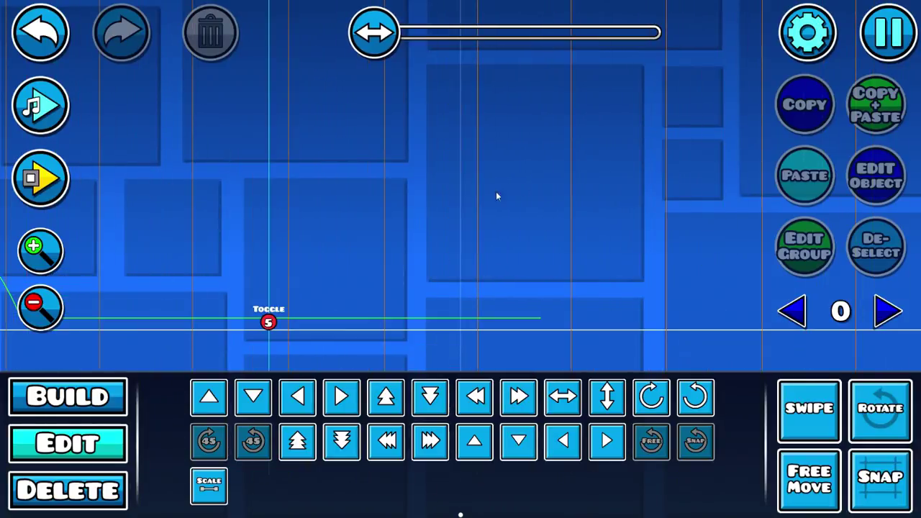
left_click_drag(496, 191, 245, 181)
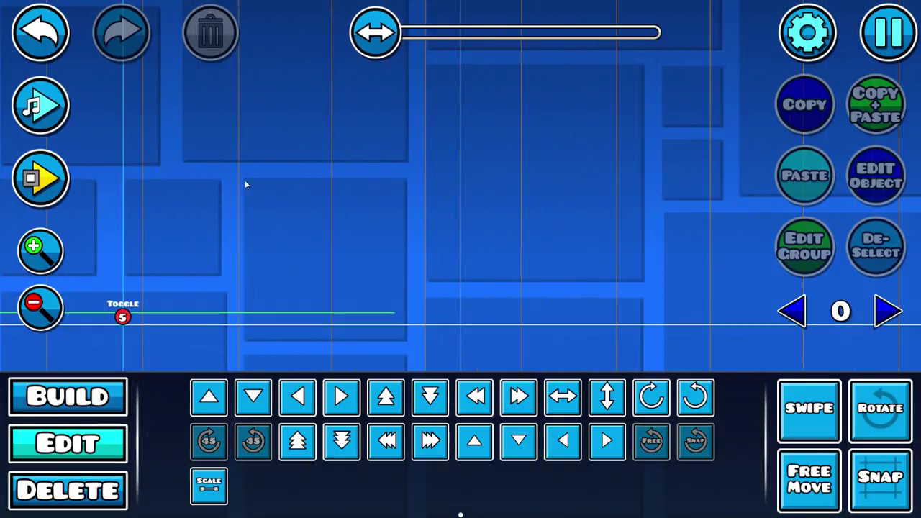
Place a Spawn trigger in the empty area past the Toggle trigger, lower it into position, and deselect it.
left_click(86, 392)
left_click(728, 364)
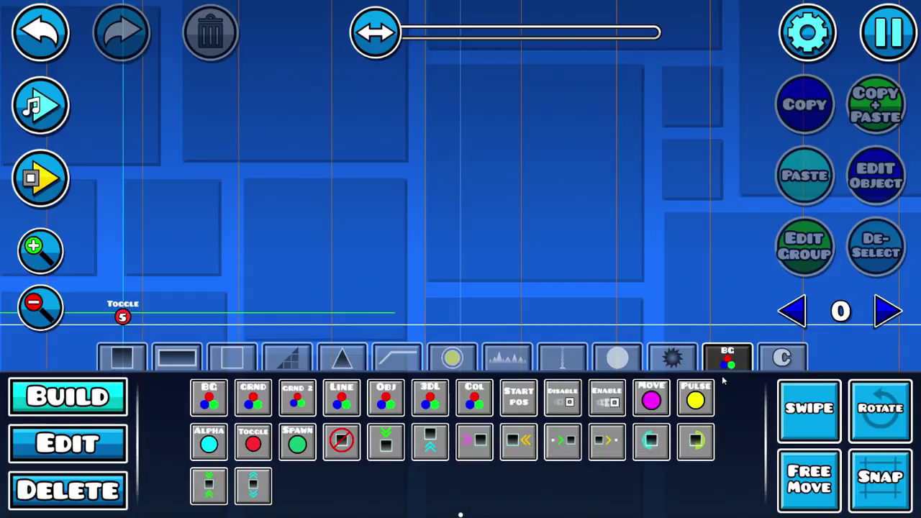
left_click(297, 441)
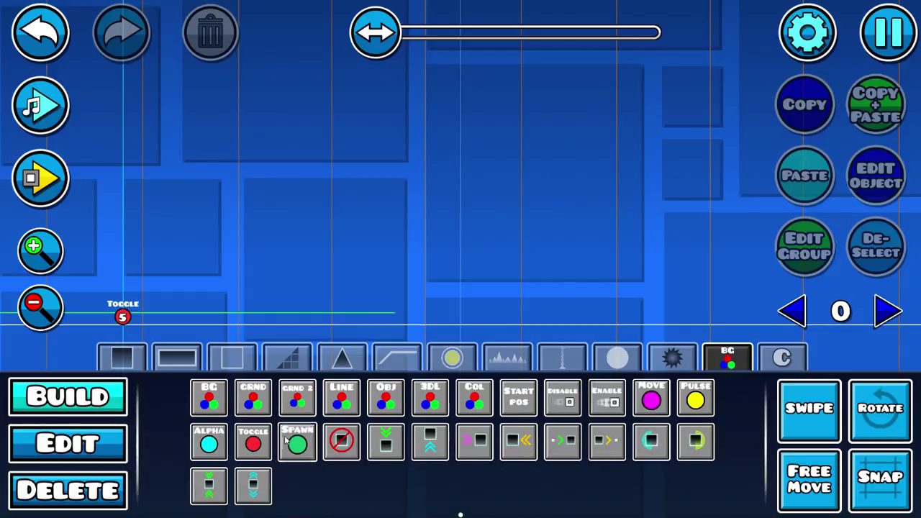
left_click(521, 204)
left_click_drag(577, 236, 334, 213)
key("s")
key("s")
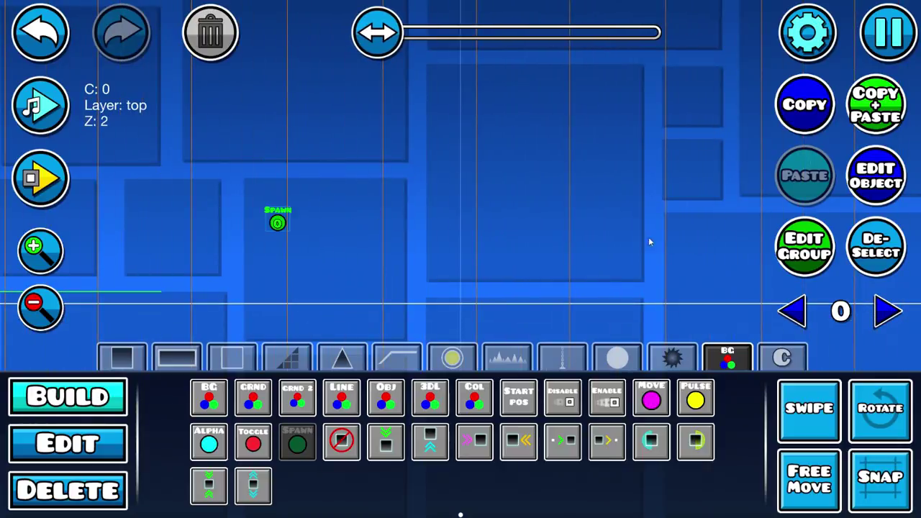
left_click(886, 250)
Shift the Spawn trigger three cells right and one cell down, then deselect it.
left_click(119, 429)
left_click(295, 219)
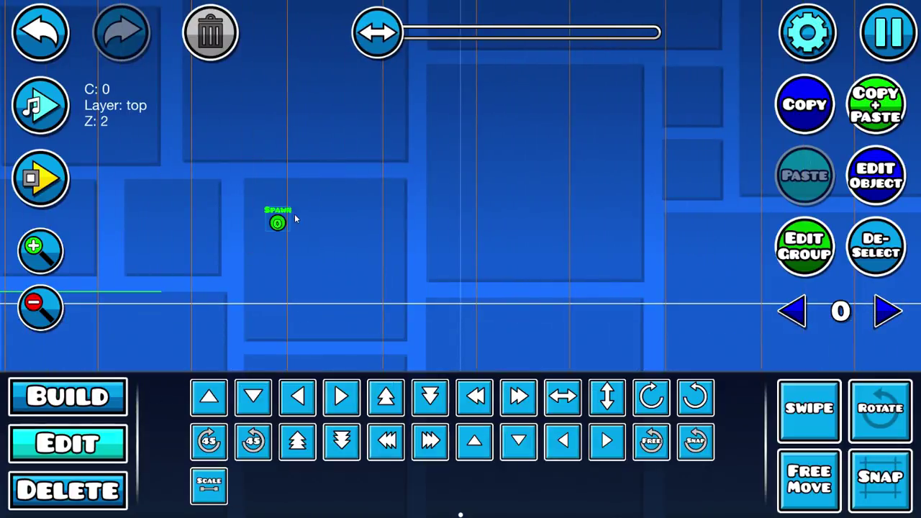
key("w")
key("w")
key("w")
key("s")
key("w")
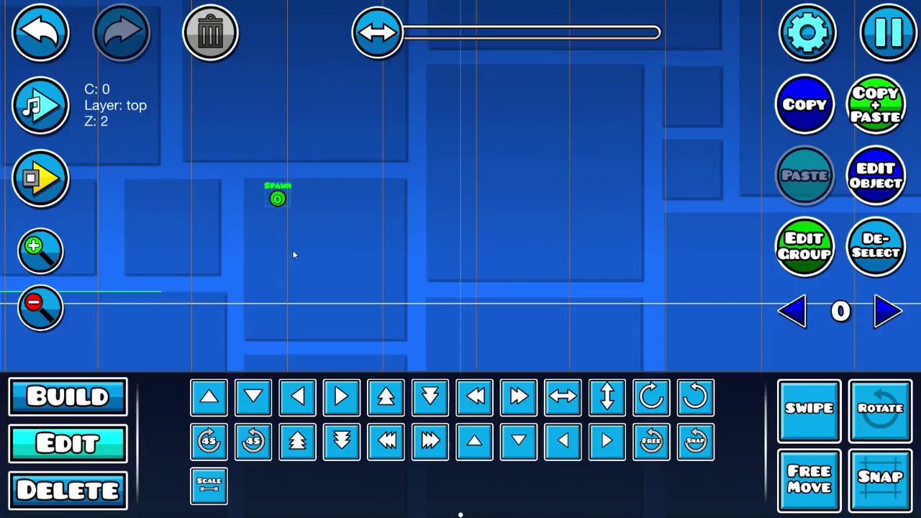
key("d")
key("s")
key("d")
key("w")
key("d")
key("s")
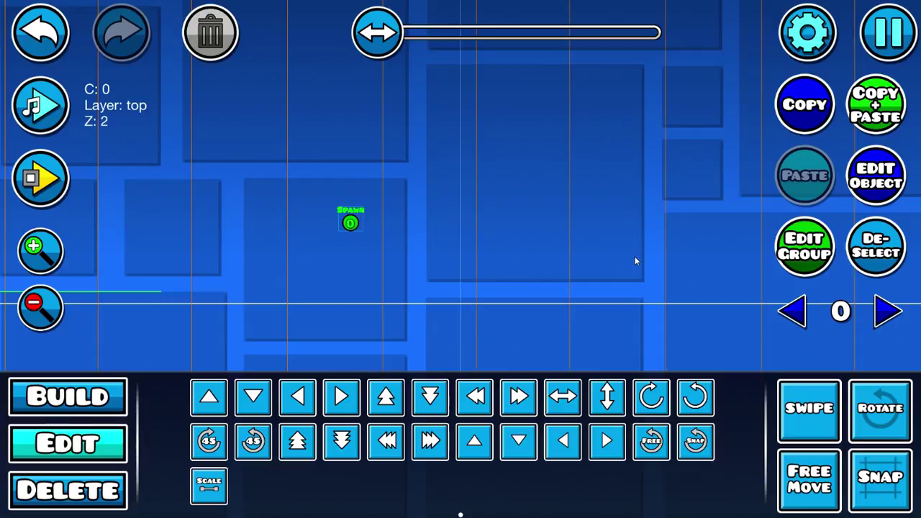
key("s")
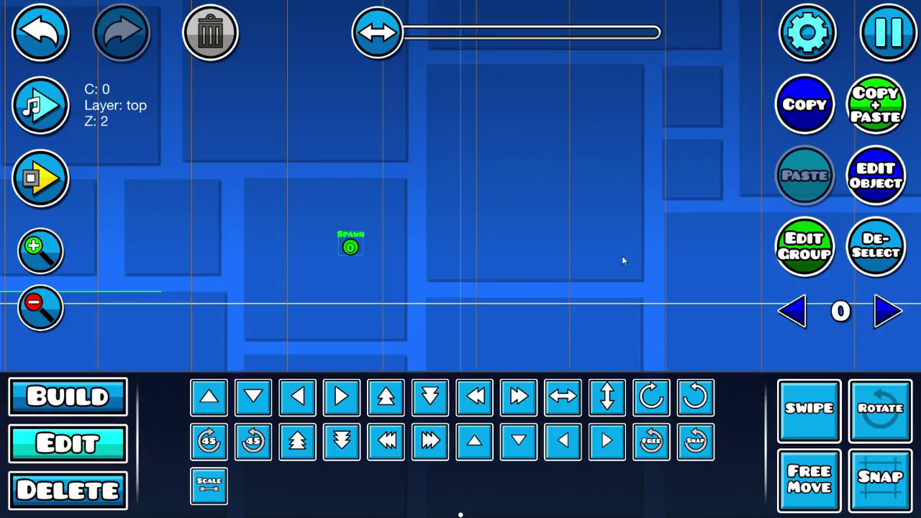
left_click(885, 252)
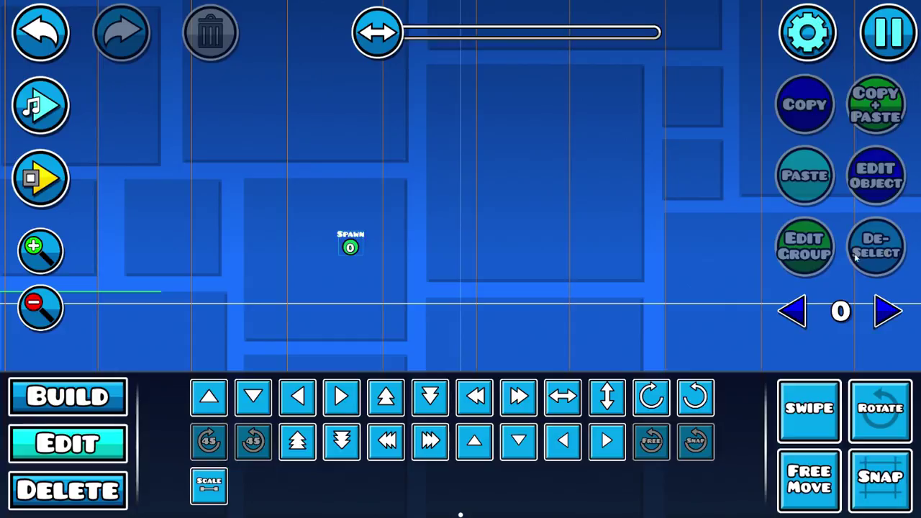
left_click(44, 310)
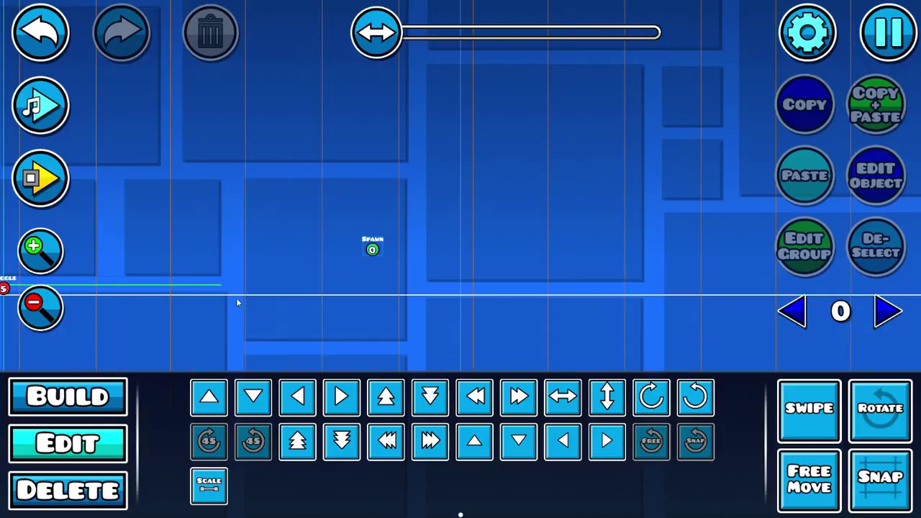
left_click(47, 259)
left_click(351, 246)
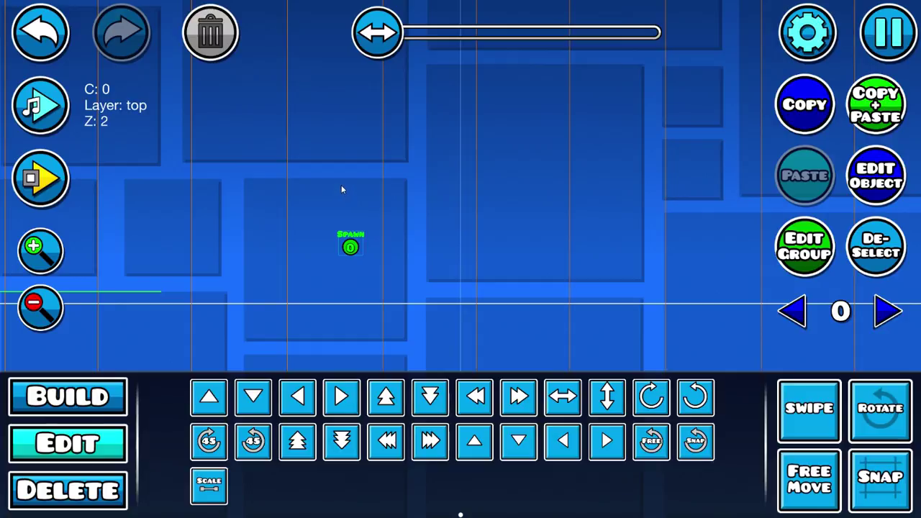
left_click(892, 249)
Build a vertical column of nine gradient blocks standing on the ground line, to the right of the Spawn trigger, and deselect.
left_click(68, 397)
left_click(122, 358)
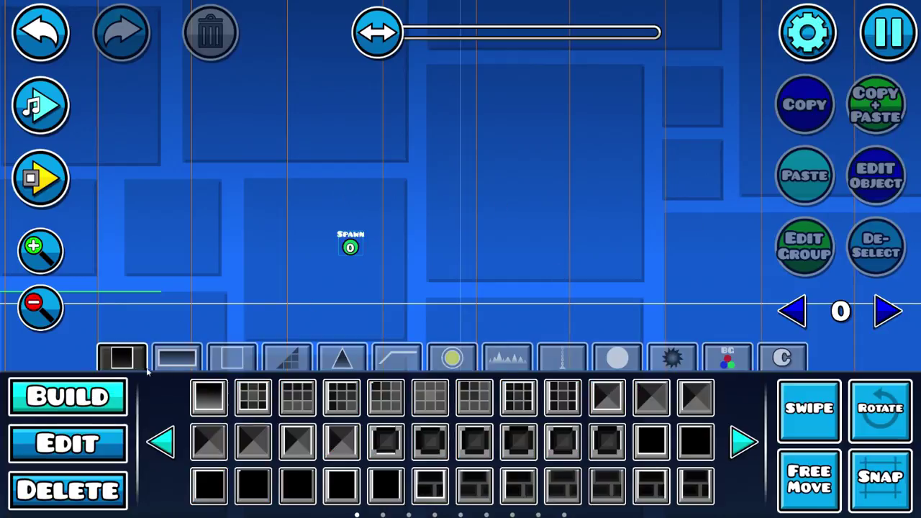
left_click(216, 397)
left_click_drag(475, 297, 465, 94)
left_click(887, 247)
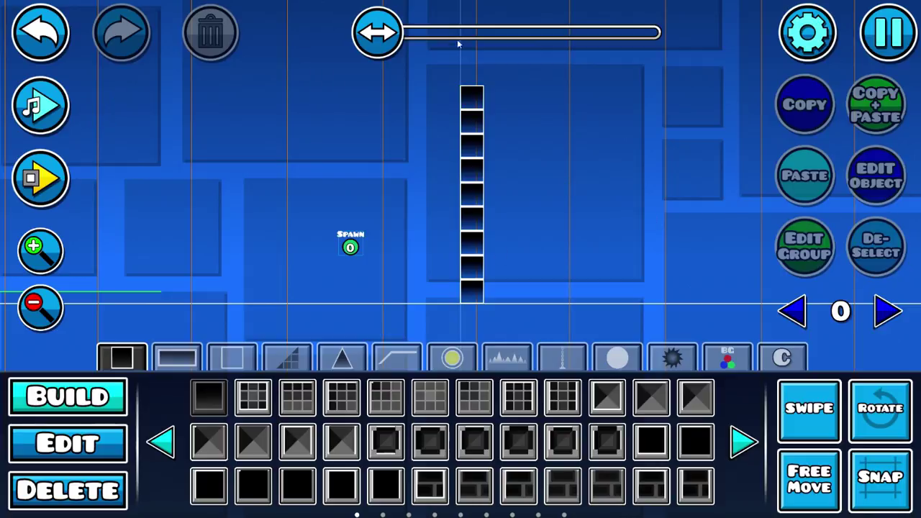
Move the Spawn trigger two cells to the left, freeing its previous cell.
left_click(452, 359)
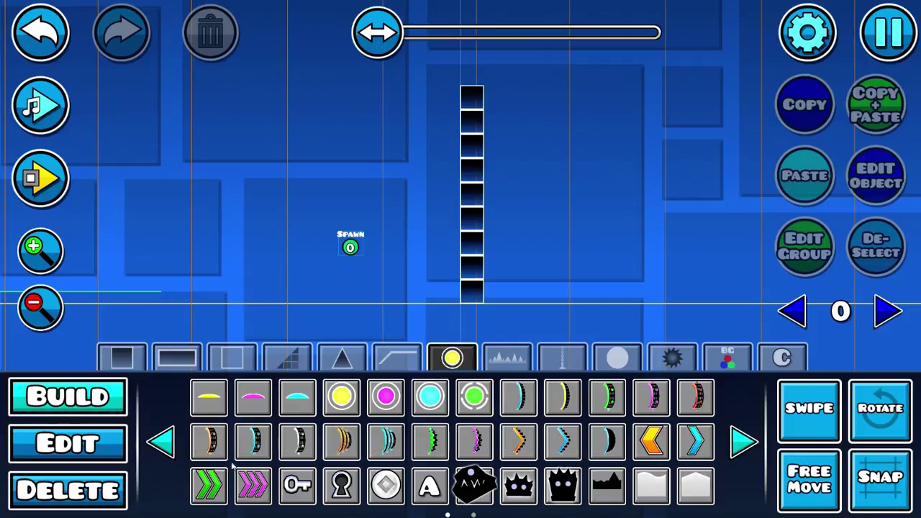
left_click(69, 443)
left_click(351, 245)
left_click_drag(350, 246, 303, 245)
left_click(69, 397)
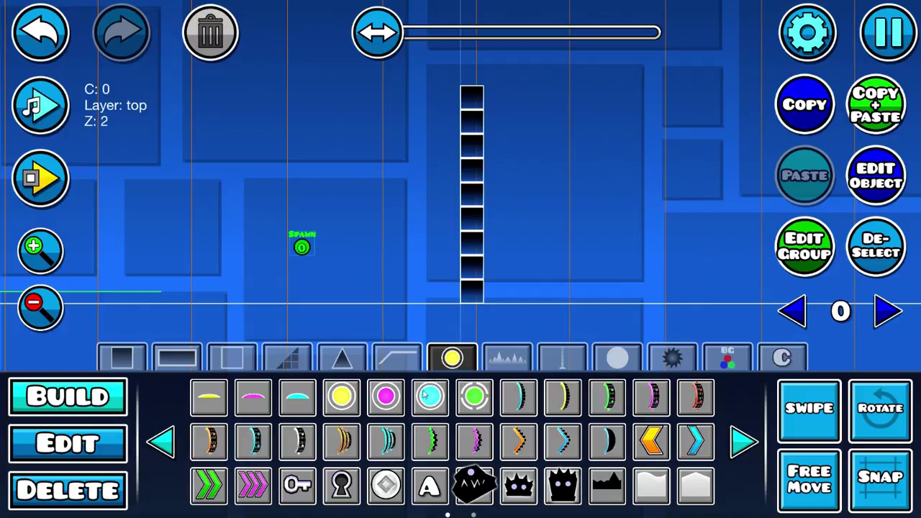
Place a key two cells right of the Spawn trigger, surround it with a ring, and deselect.
left_click(299, 484)
left_click(356, 248)
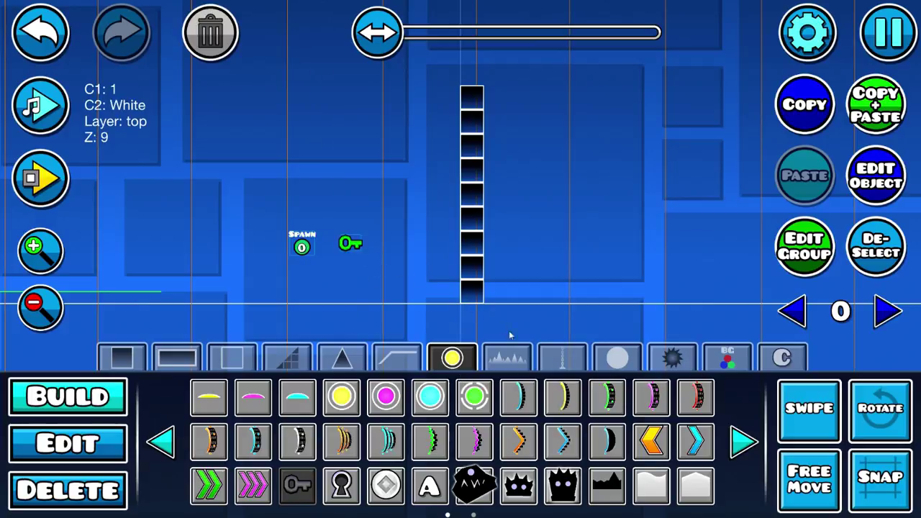
left_click(617, 359)
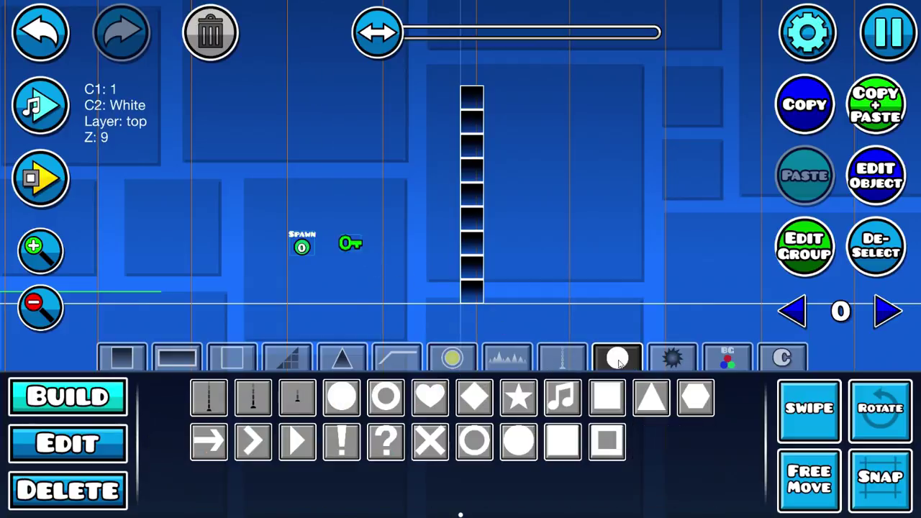
left_click(472, 441)
left_click(350, 243)
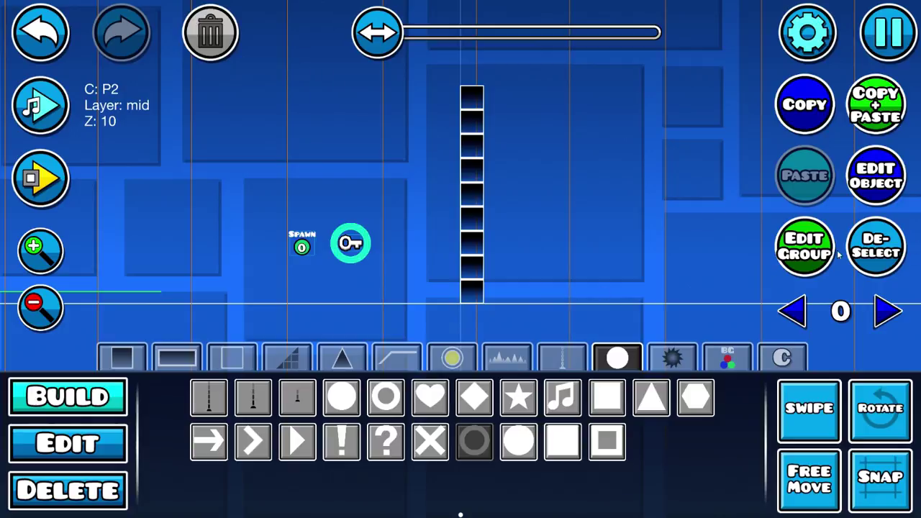
left_click(875, 245)
Assign all nine blocks in the column to the next free group, ID 6, and deselect them.
left_click(68, 442)
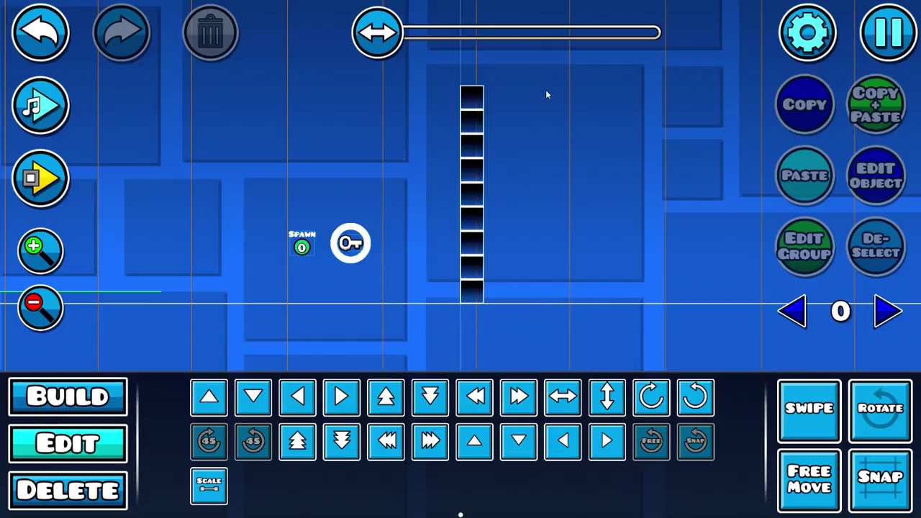
left_click_drag(541, 76, 486, 312)
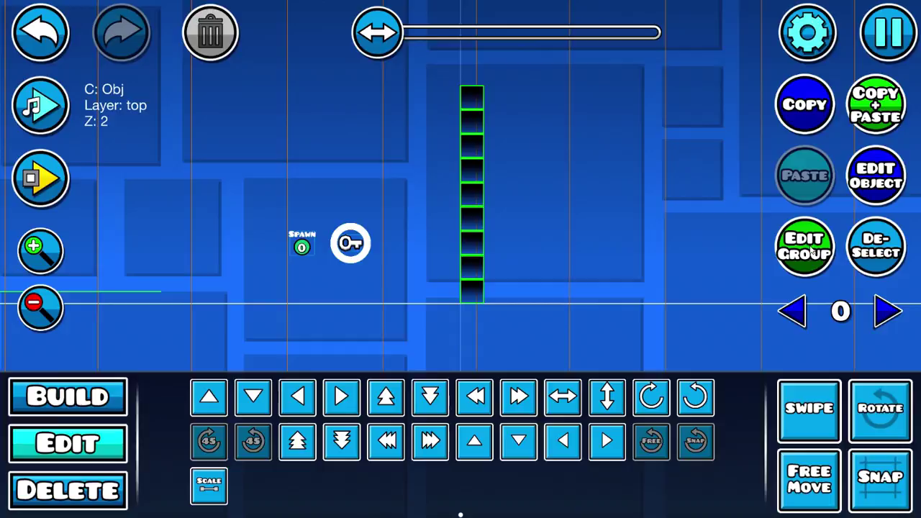
left_click(804, 245)
left_click(258, 189)
left_click(659, 191)
left_click(501, 461)
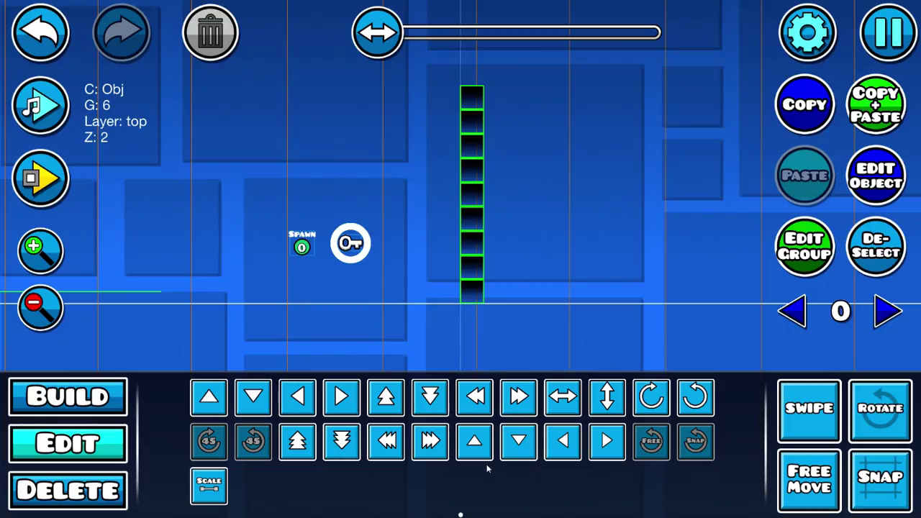
left_click(875, 248)
Assign the ring around the key to the next free group, ID 7, and deselect it.
left_click(360, 258)
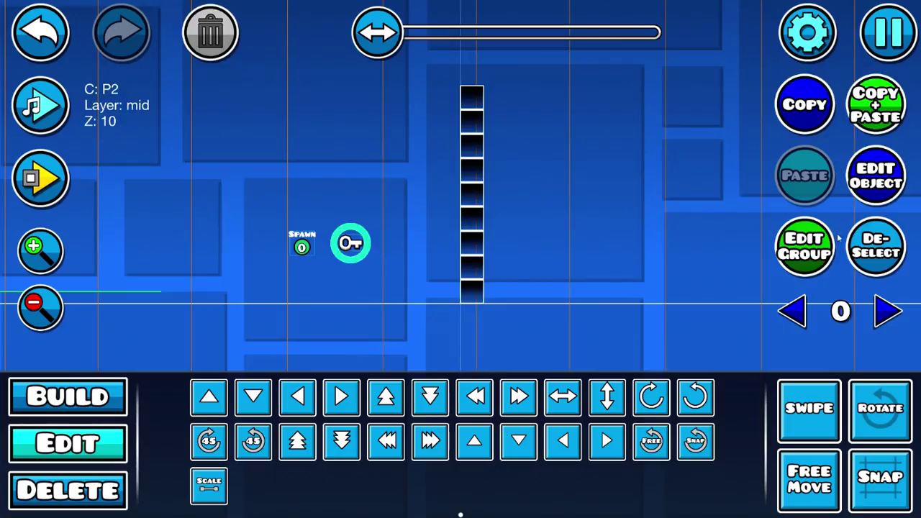
left_click(809, 245)
left_click(258, 202)
left_click(708, 195)
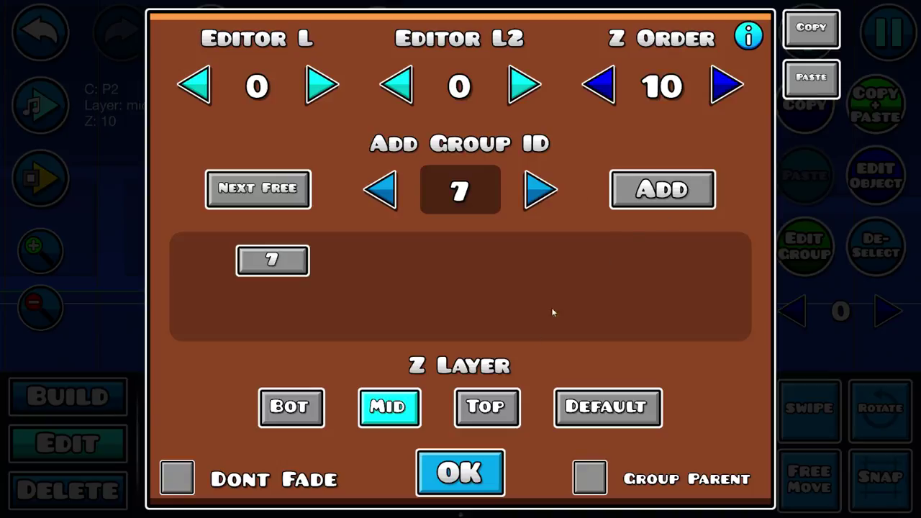
left_click(489, 488)
left_click(876, 261)
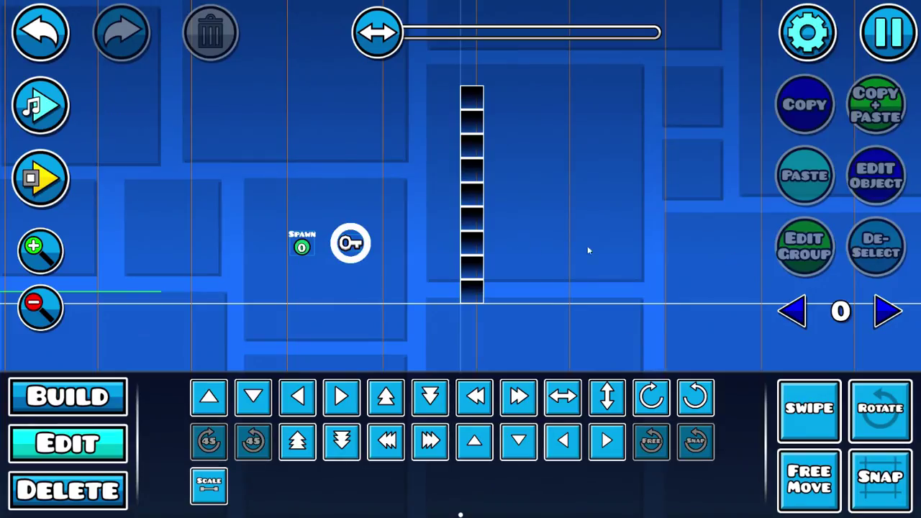
Move the Spawn trigger onto the ringed key, then return it to two cells left of the key and deselect it.
left_click(302, 247)
left_click_drag(302, 247, 350, 243)
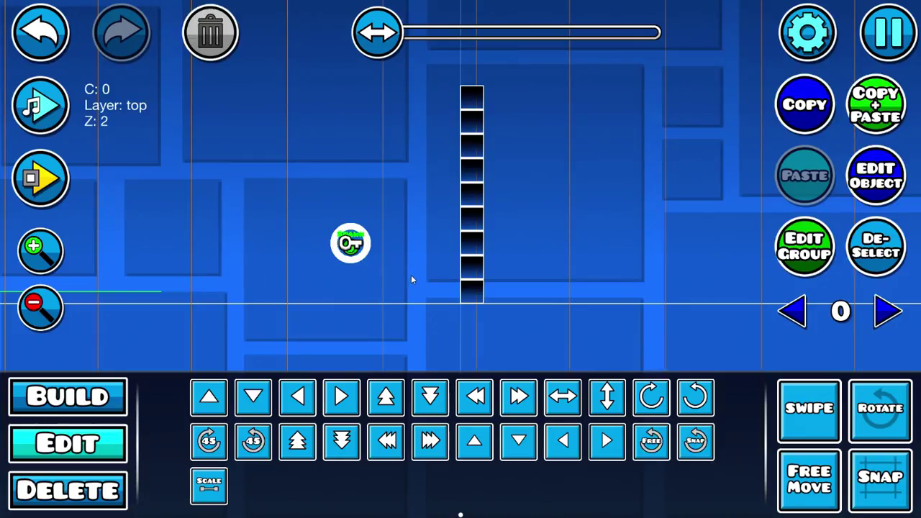
key("a")
key("a")
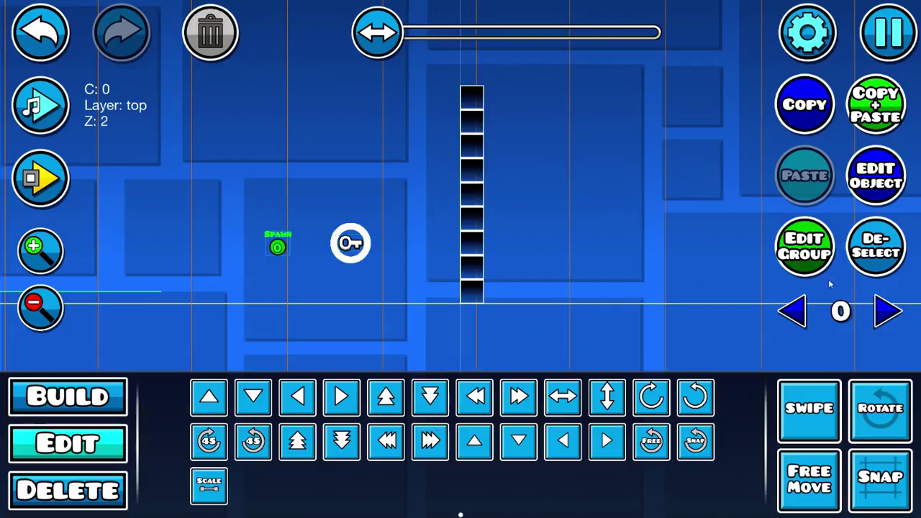
left_click(877, 248)
Place a Move trigger about five cells above the ringed key.
left_click(68, 397)
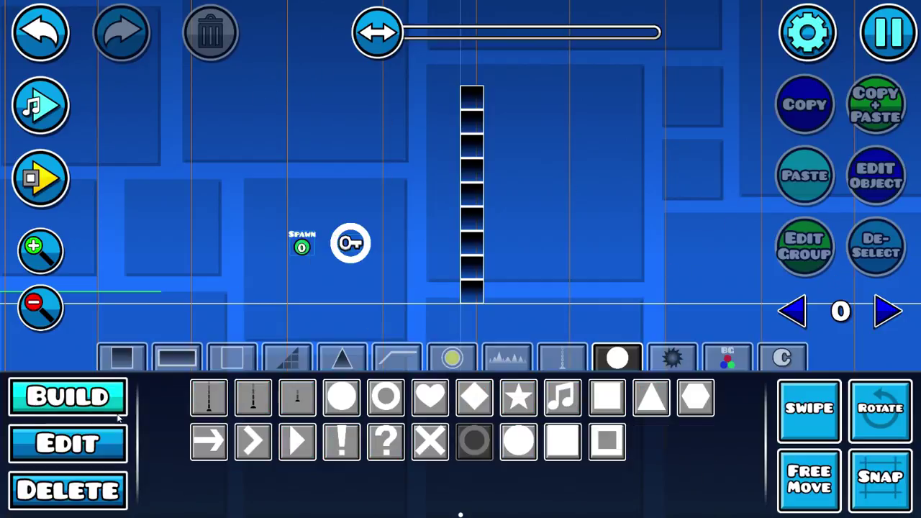
left_click(726, 357)
left_click(651, 399)
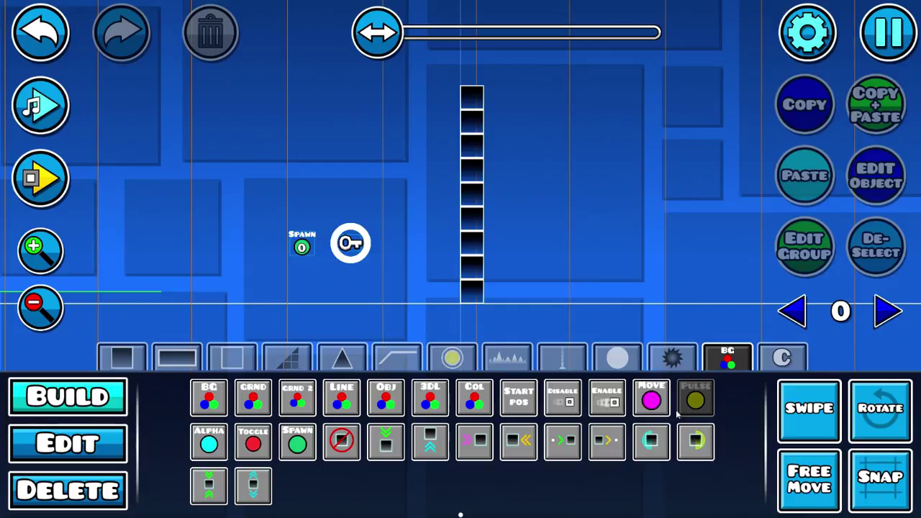
left_click(357, 124)
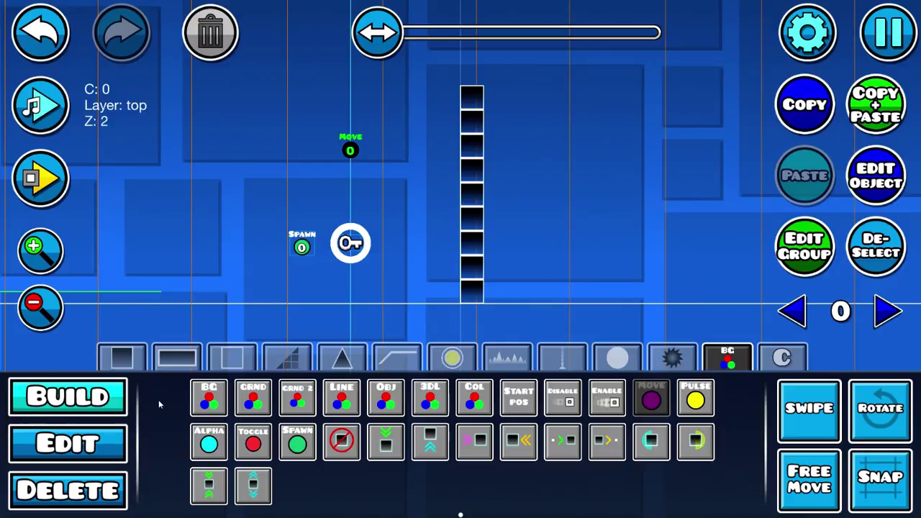
Check the group ID assigned to the column's bottom block.
left_click(107, 454)
left_click(493, 292)
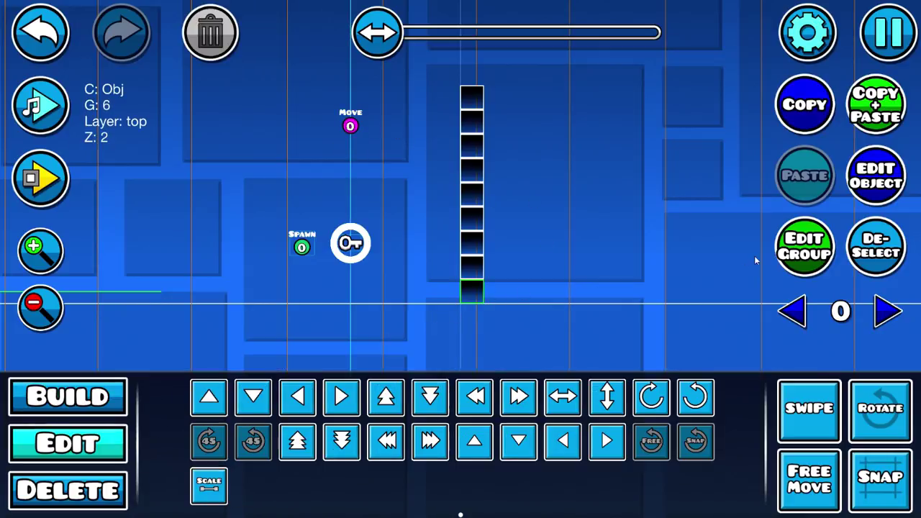
left_click(804, 246)
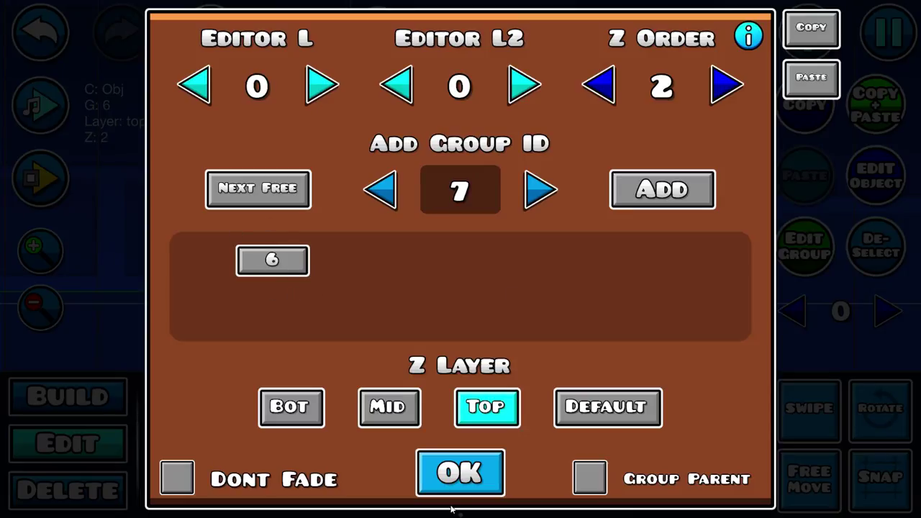
left_click(457, 480)
Configure the Move trigger to target group 6 with Move Y 30 and Spawn Triggered enabled.
left_click(438, 124)
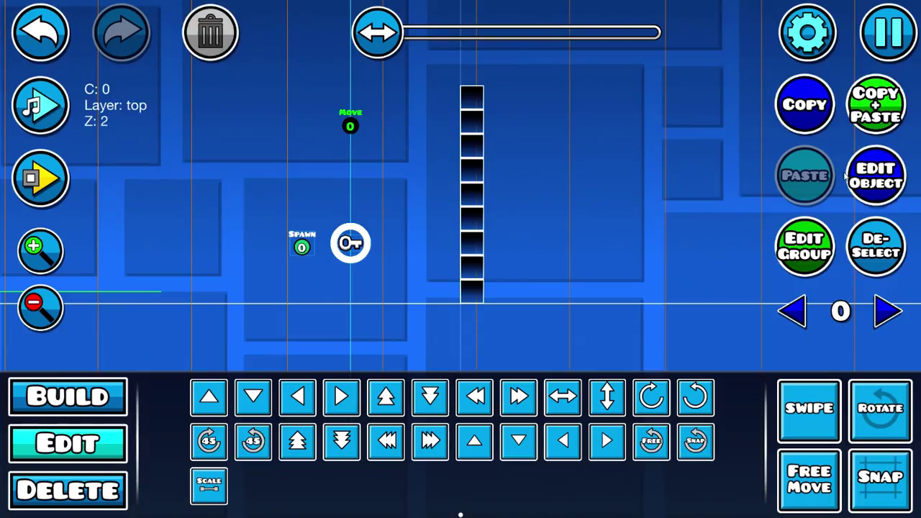
left_click(875, 175)
left_click(712, 385)
type("6")
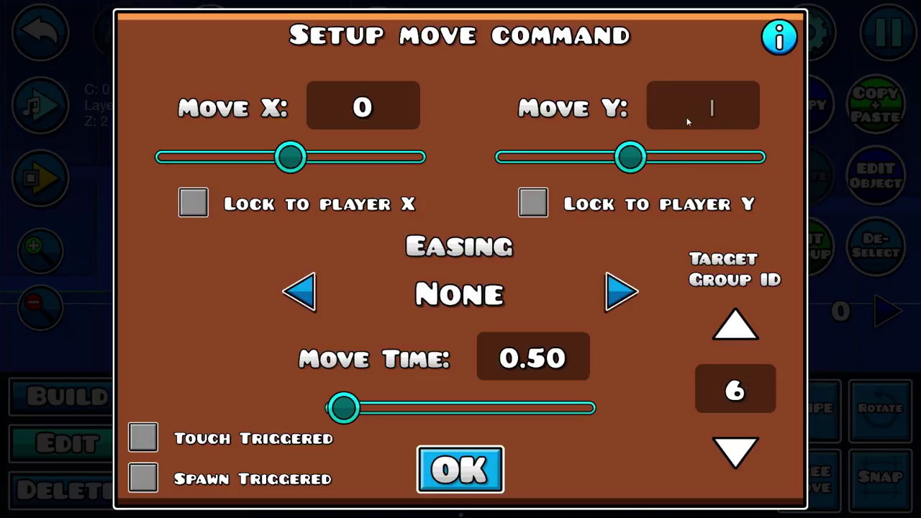
type("30")
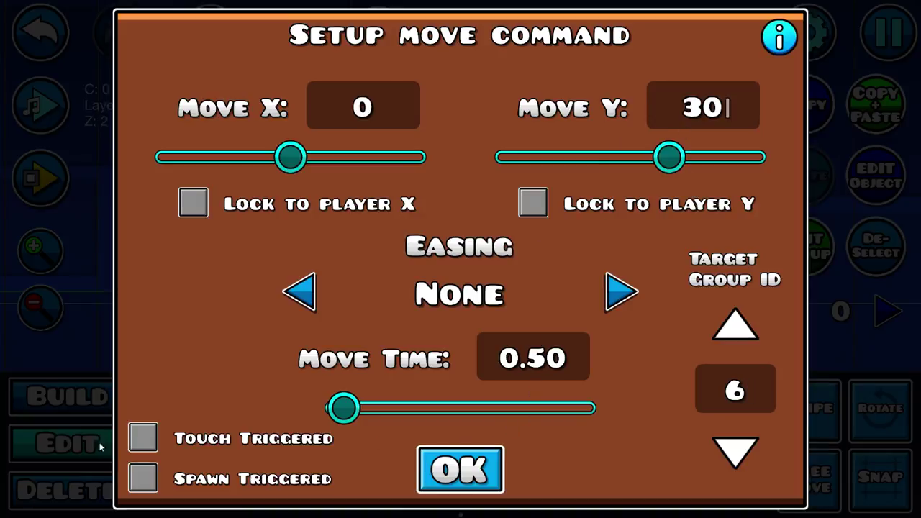
left_click(142, 479)
left_click(447, 461)
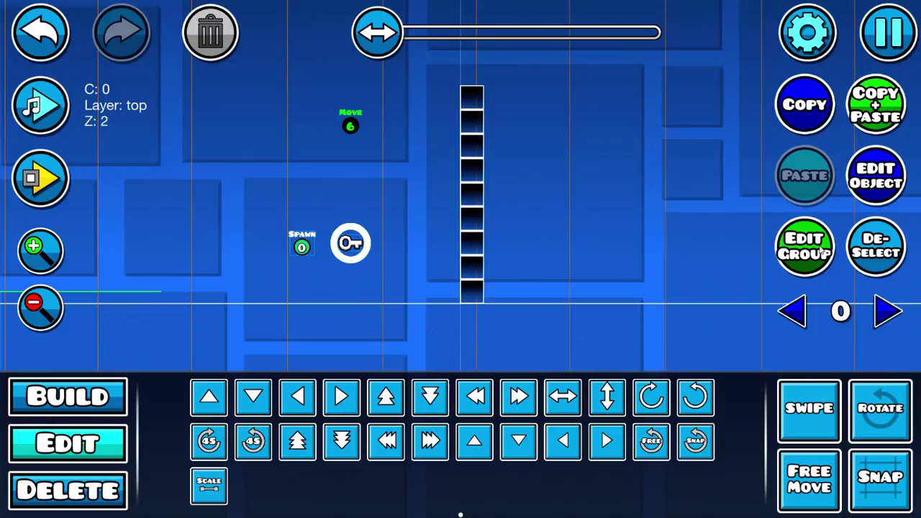
Assign the Move trigger above the ringed key to the next free group, ID 8.
left_click(820, 249)
left_click(278, 193)
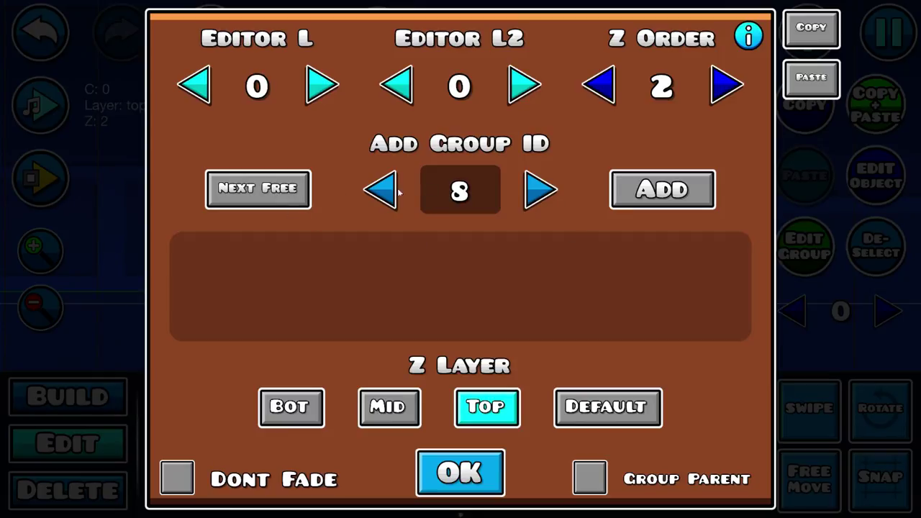
left_click(660, 189)
left_click(460, 473)
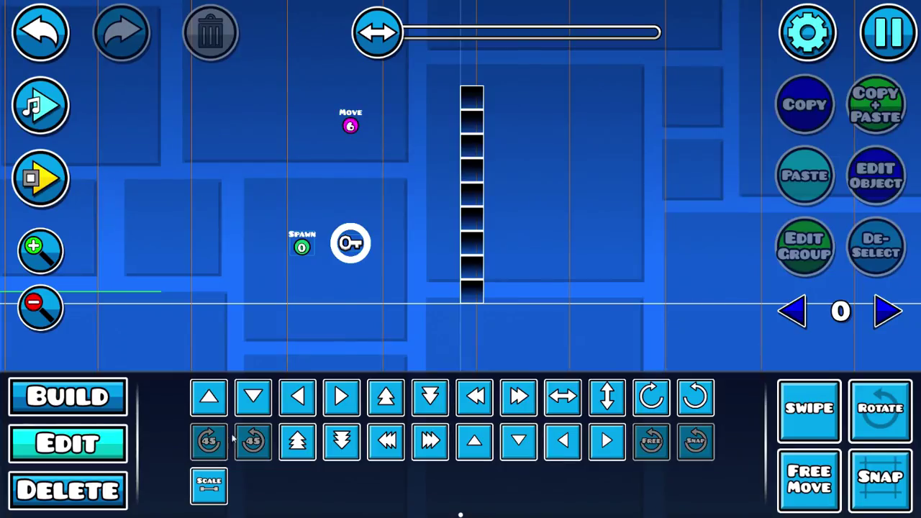
Place a Pulse trigger directly above the Move trigger and set its target type to Group with group ID 7.
key("1")
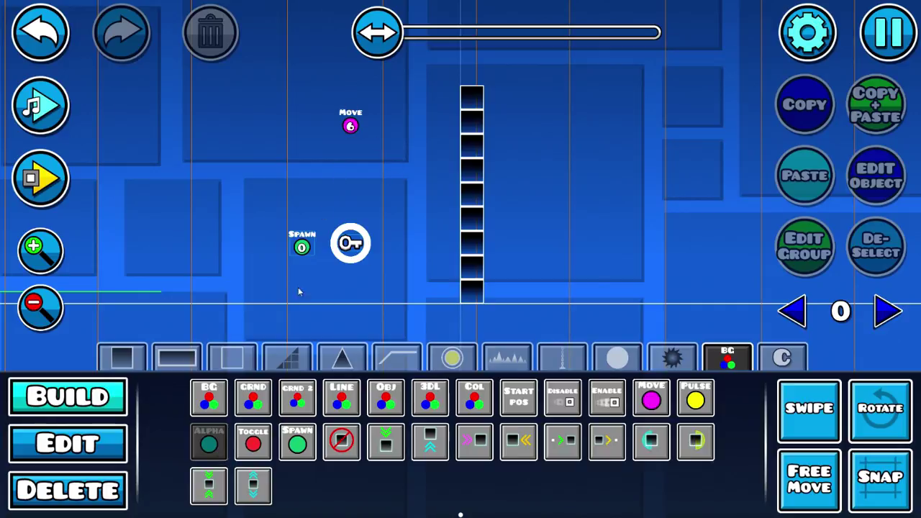
left_click(707, 412)
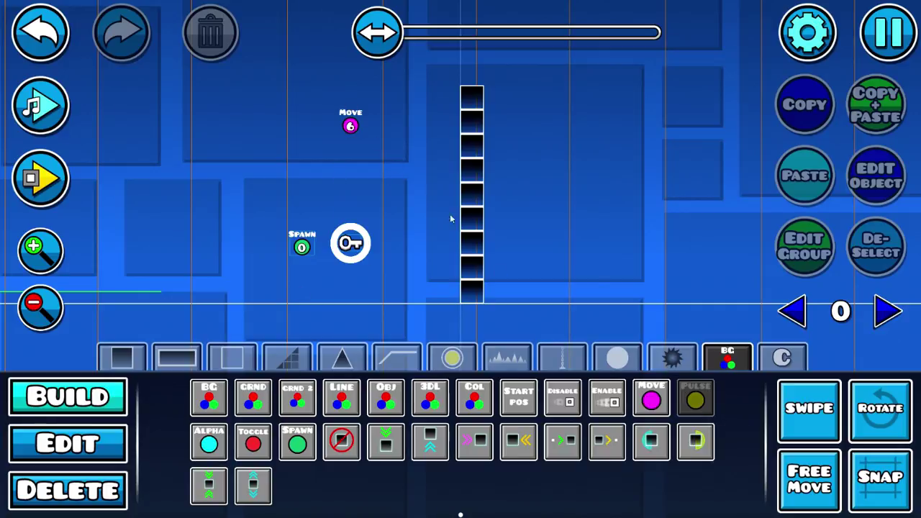
left_click(350, 102)
left_click(883, 189)
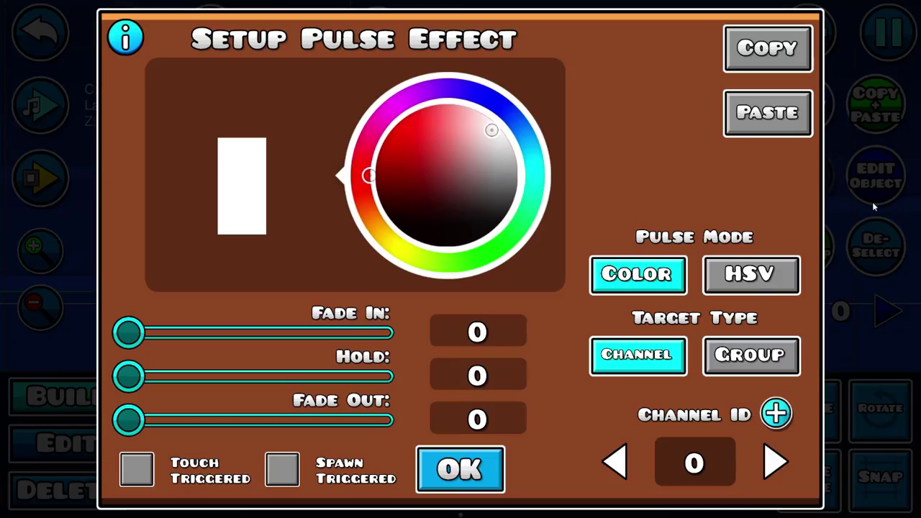
left_click(764, 363)
left_click(699, 471)
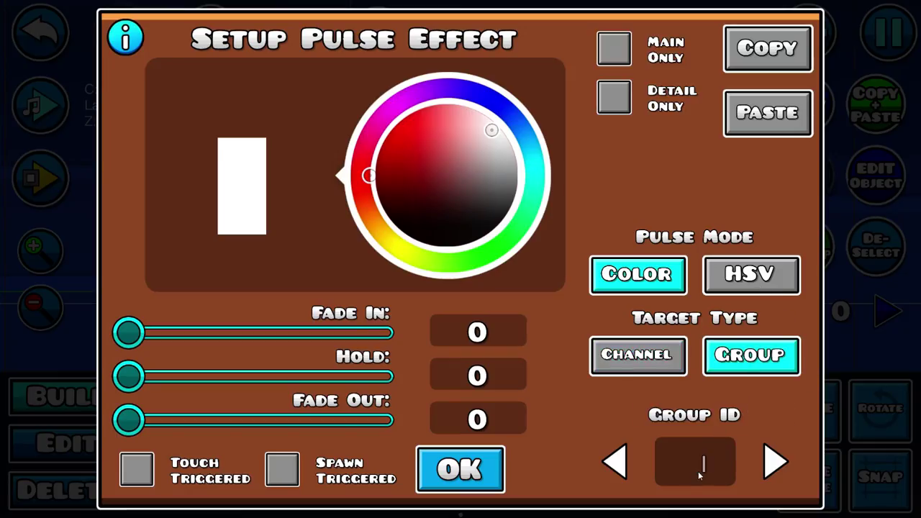
type("7")
left_click(460, 468)
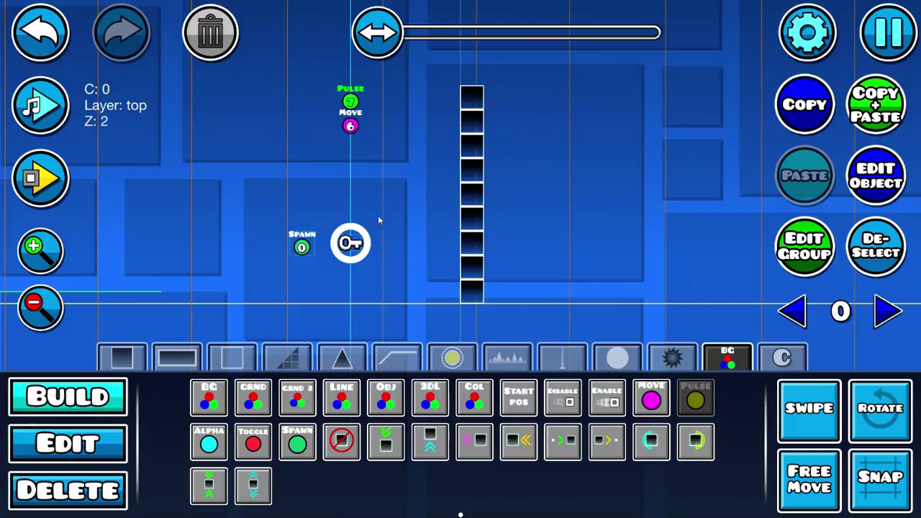
Set the Pulse trigger's Hold to 9999, Fade In to 0.1 and its color to bright red.
left_click(879, 185)
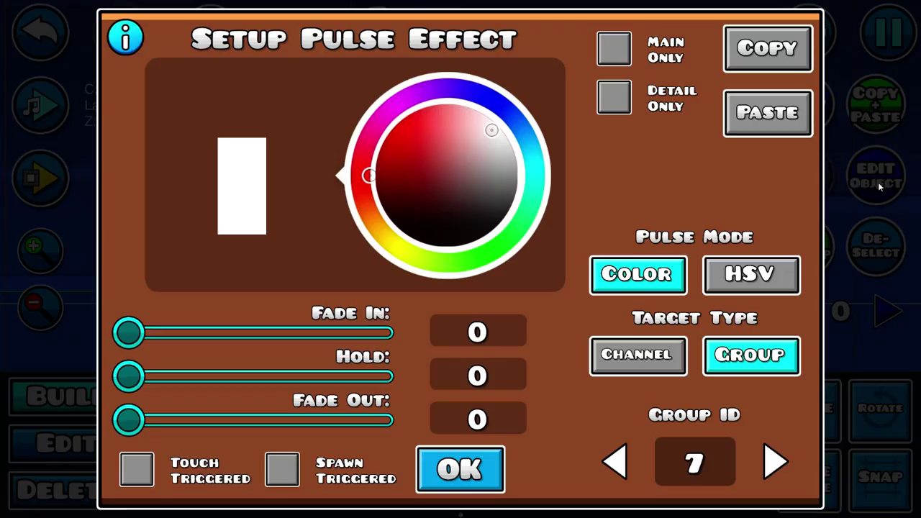
left_click(464, 381)
type("9999")
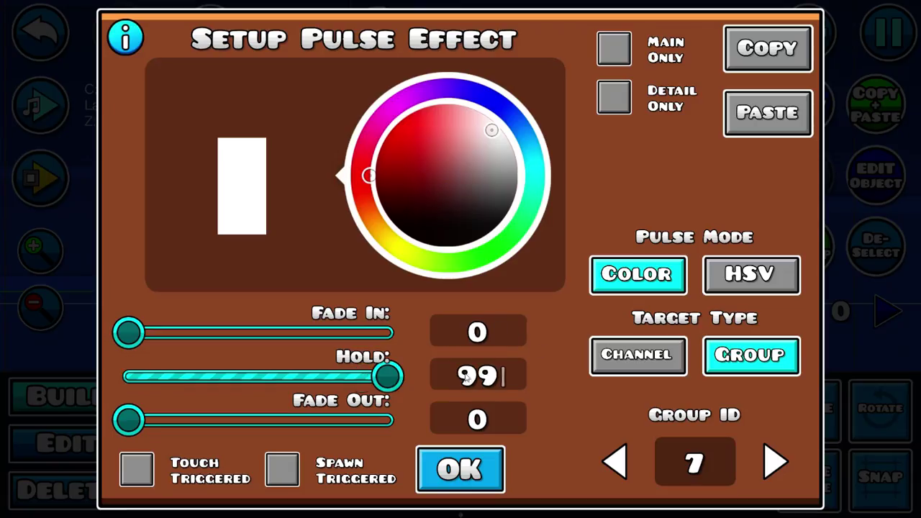
left_click(470, 330)
type("9")
key("BackSpace")
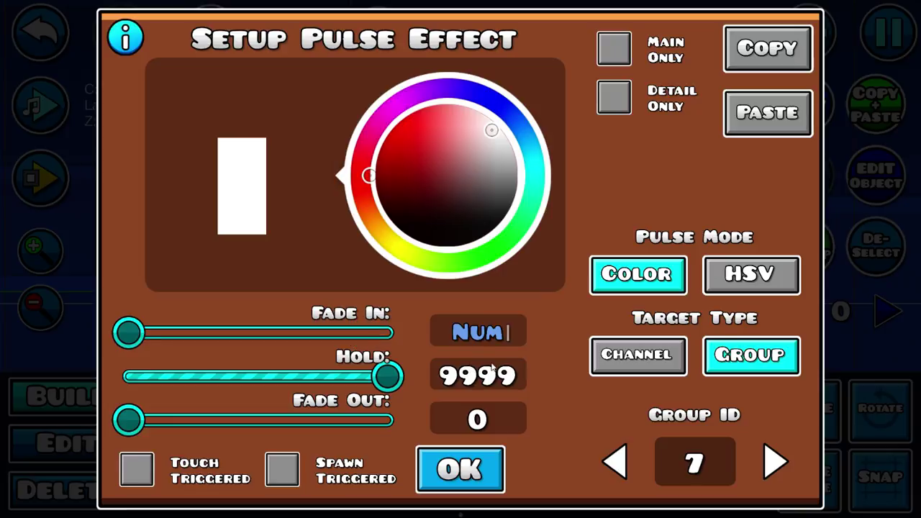
type(".1")
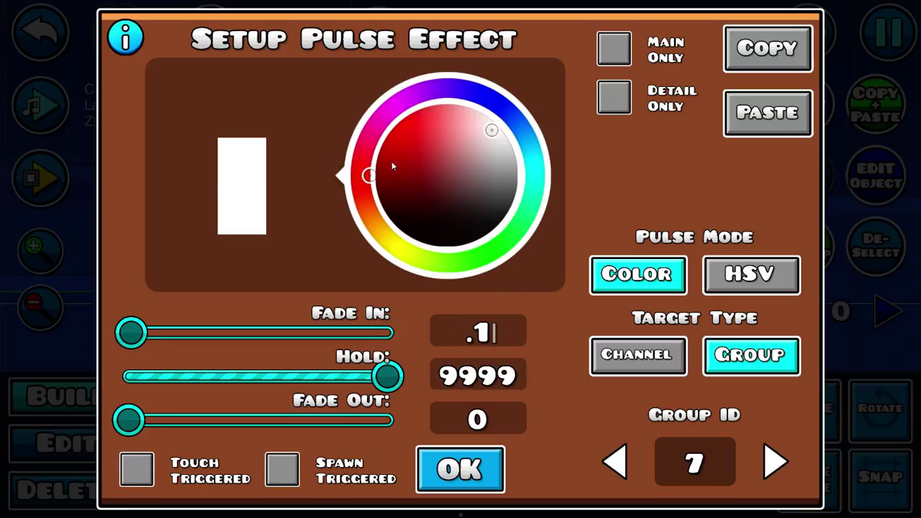
left_click(388, 134)
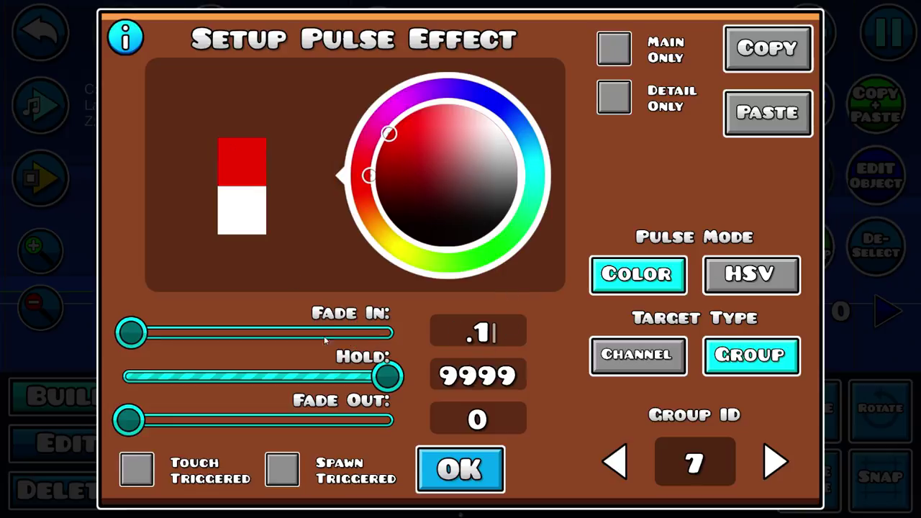
left_click(489, 480)
Enable Spawn Triggered on the Pulse trigger and add it to group ID 8.
left_click(857, 200)
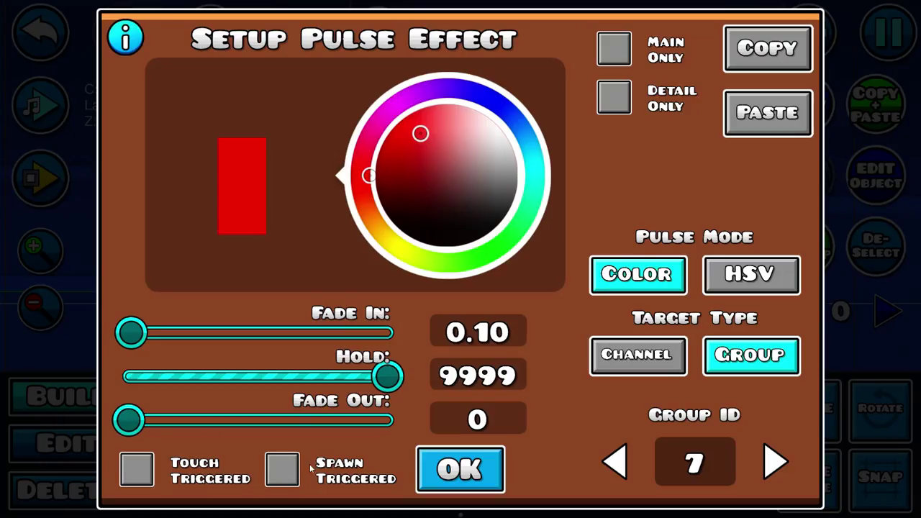
left_click(282, 469)
left_click(453, 469)
left_click(806, 248)
left_click(628, 193)
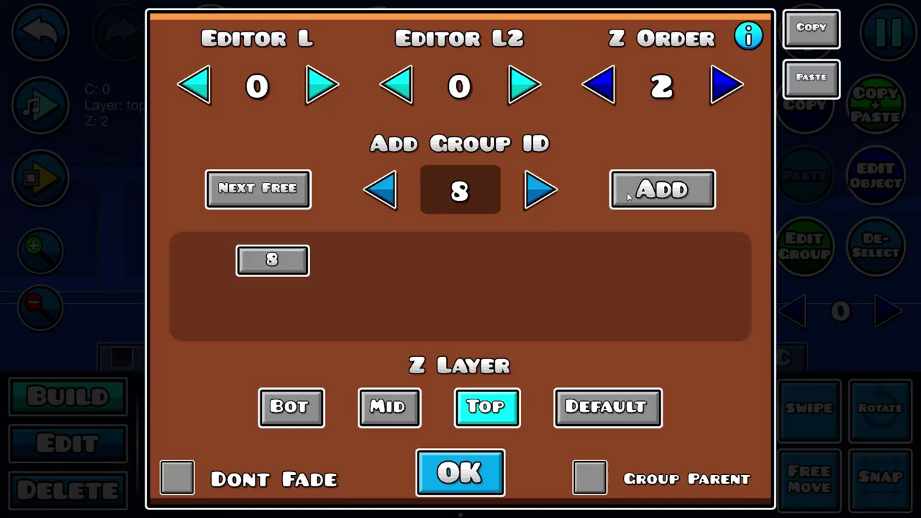
left_click(461, 487)
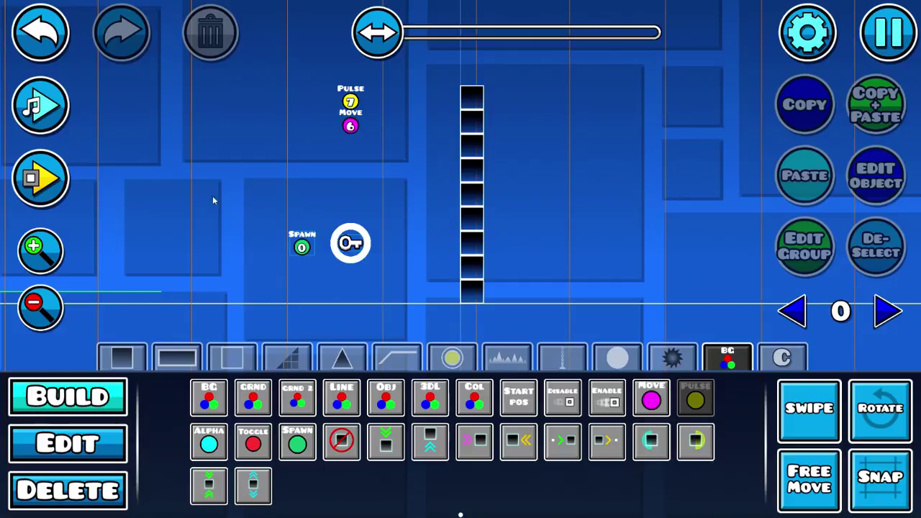
Check the Spawn trigger's target settings and the group ID assigned to the triggers above the ringed key.
left_click(302, 247)
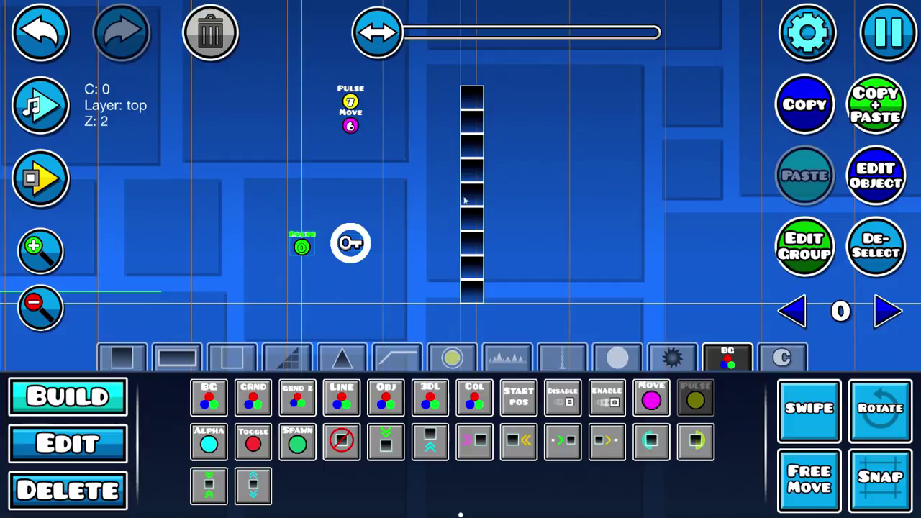
left_click(68, 443)
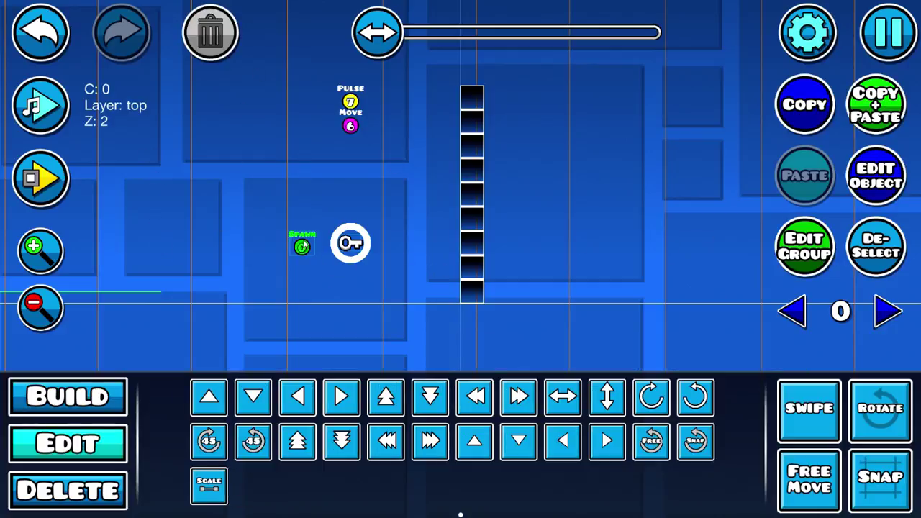
left_click(873, 184)
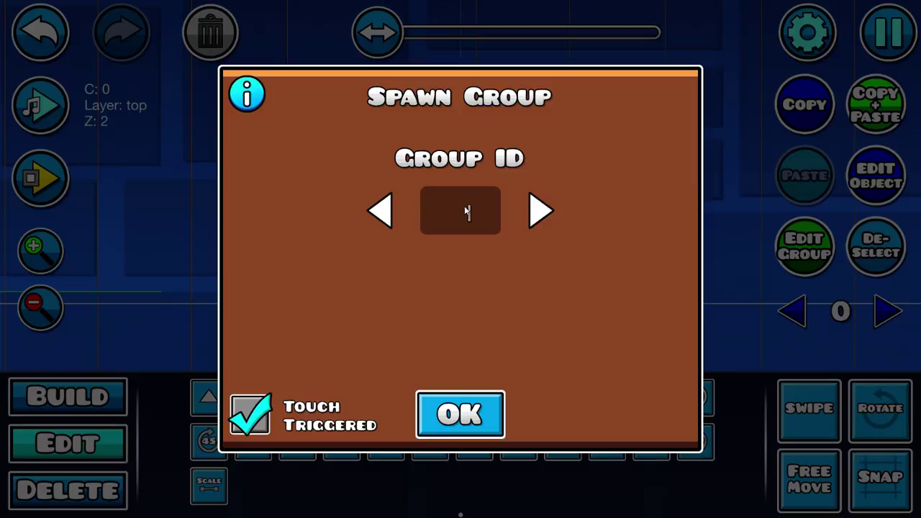
left_click(458, 415)
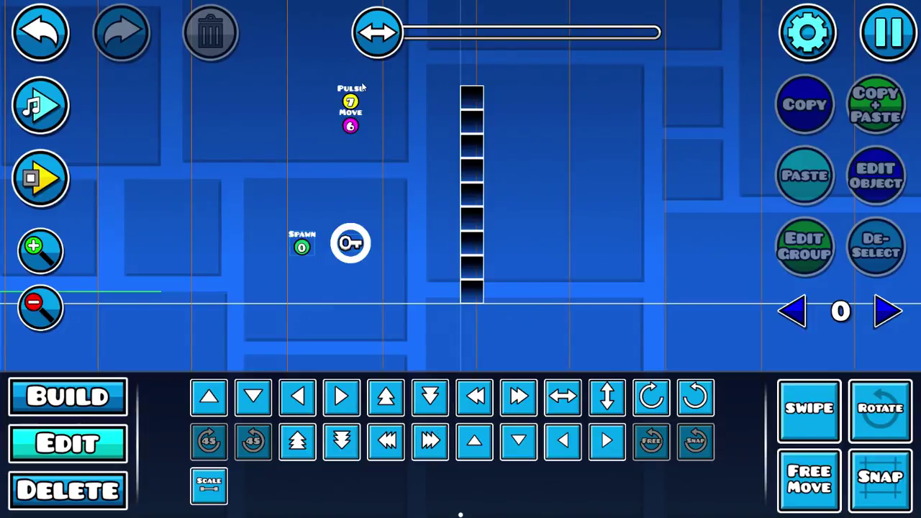
left_click_drag(363, 86, 344, 146)
left_click(830, 254)
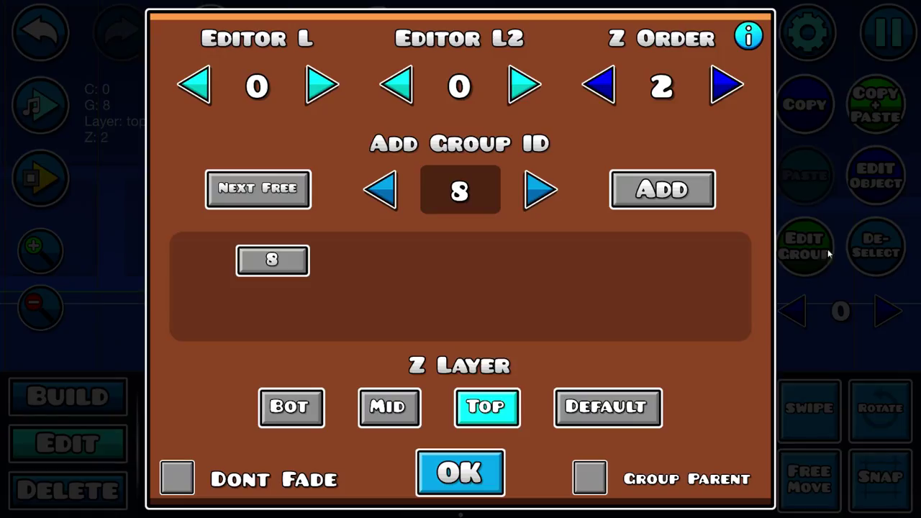
left_click(489, 469)
left_click(890, 239)
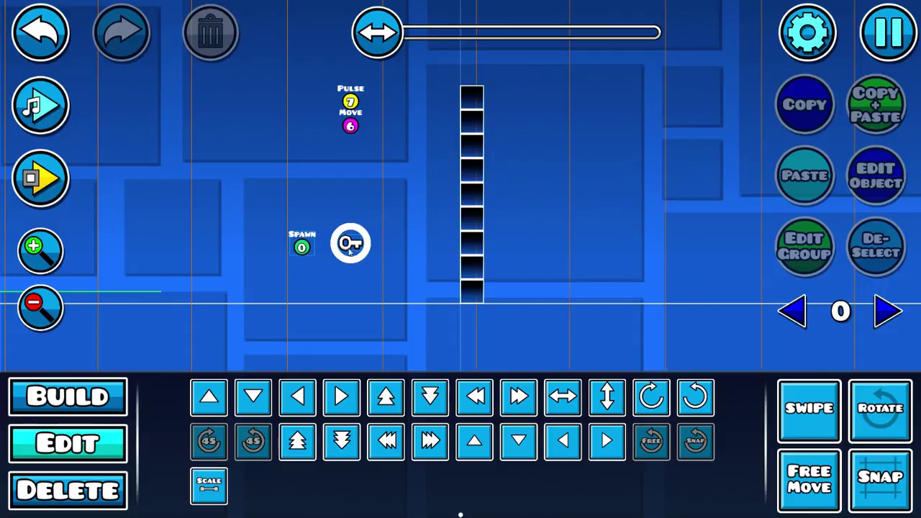
Set the Spawn trigger to target group 8, shared by the Move and Pulse triggers, move it onto the ringed key and deselect it.
left_click(302, 248)
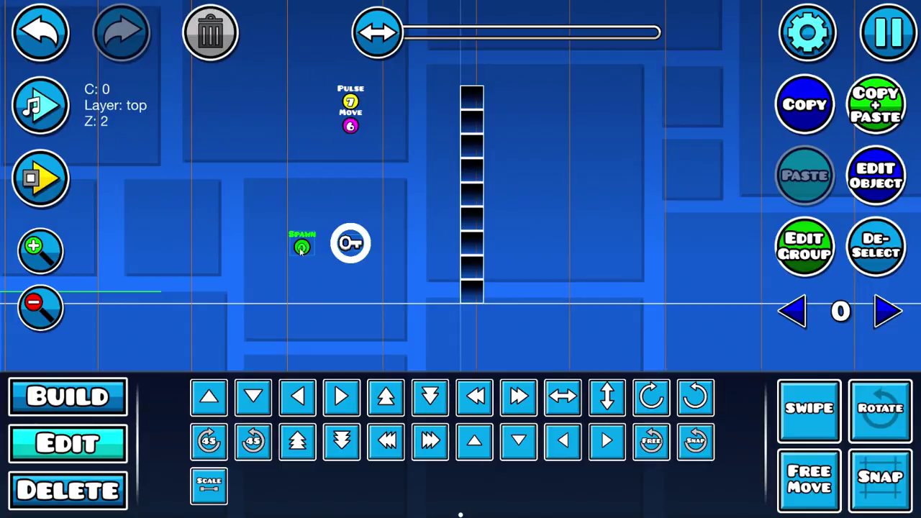
left_click(867, 188)
left_click(475, 403)
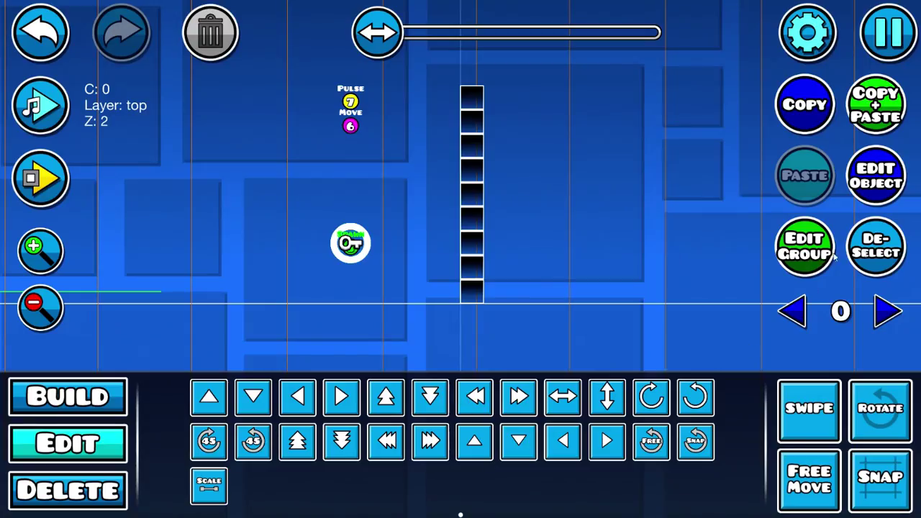
left_click(895, 248)
Playtest the level in the editor, jumping into the ringed key before the last block column, and stop the playtest.
left_click(27, 243)
left_click(27, 243)
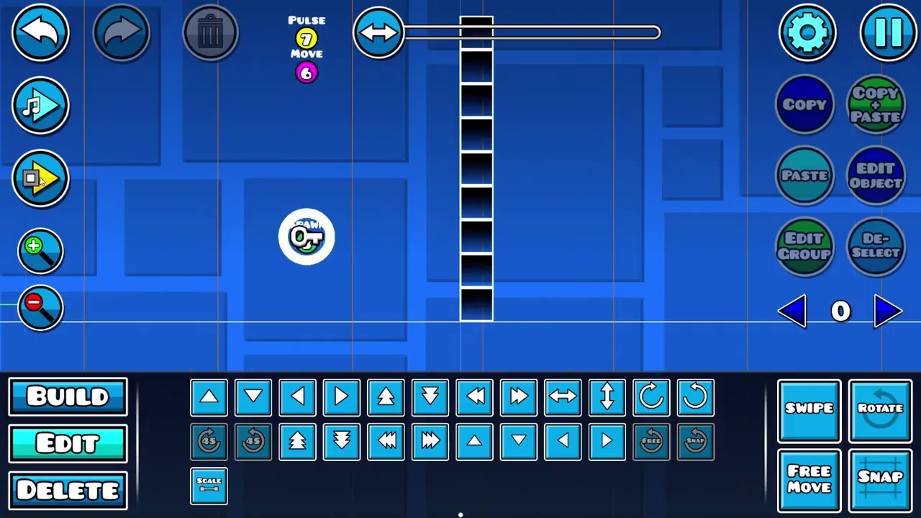
left_click(38, 184)
left_click(457, 219)
left_click(40, 178)
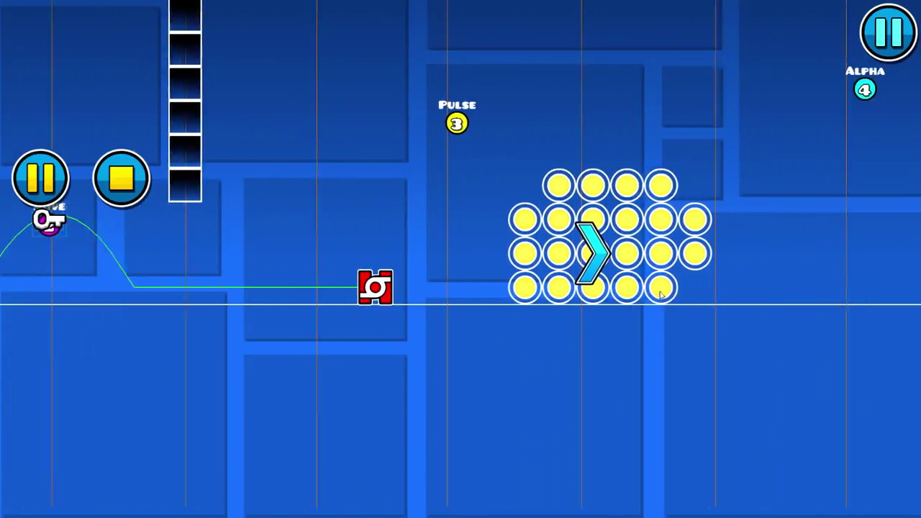
left_click(659, 290)
left_click(659, 291)
left_click(660, 291)
left_click(660, 291)
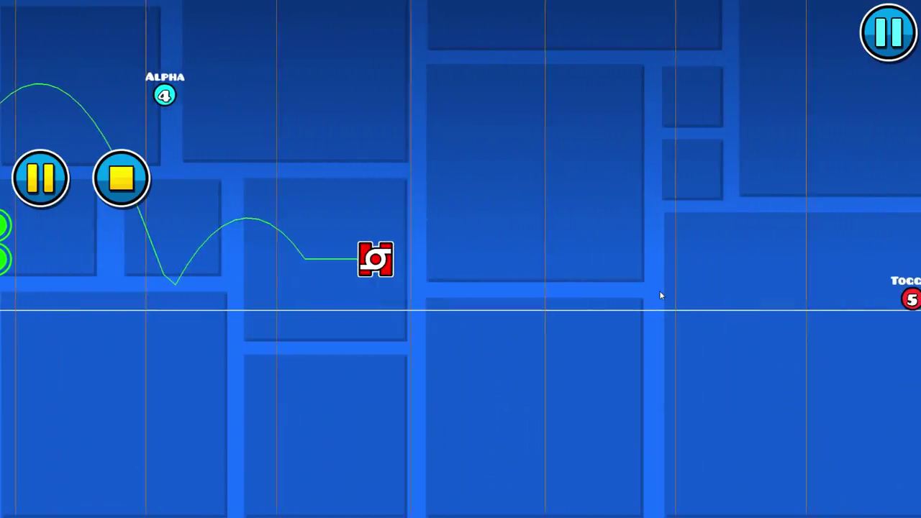
left_click(660, 295)
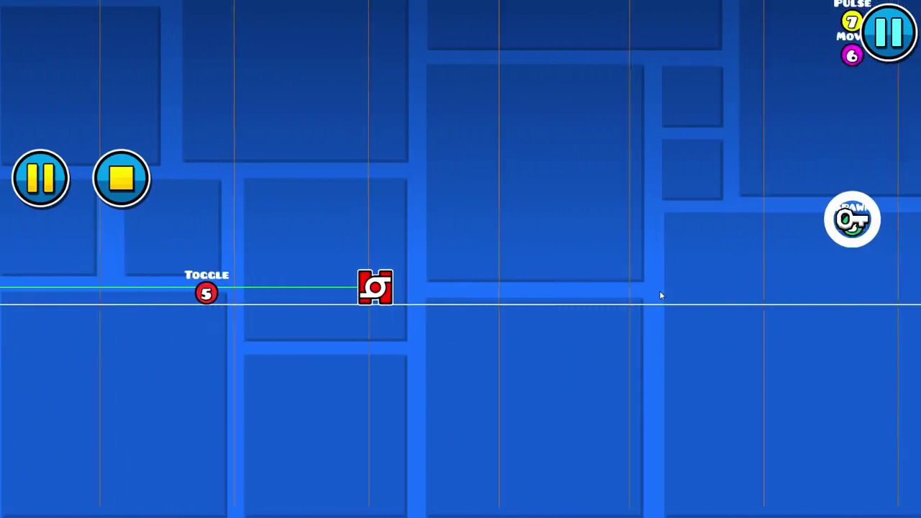
left_click(267, 275)
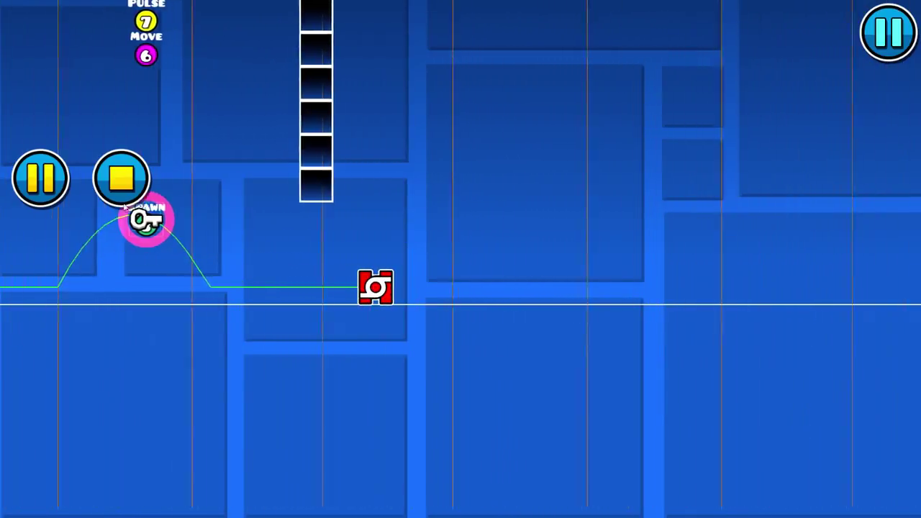
left_click(123, 181)
Review the settings of the Pulse trigger above the ringed key and deselect it.
left_click_drag(178, 252, 299, 333)
left_click(191, 139)
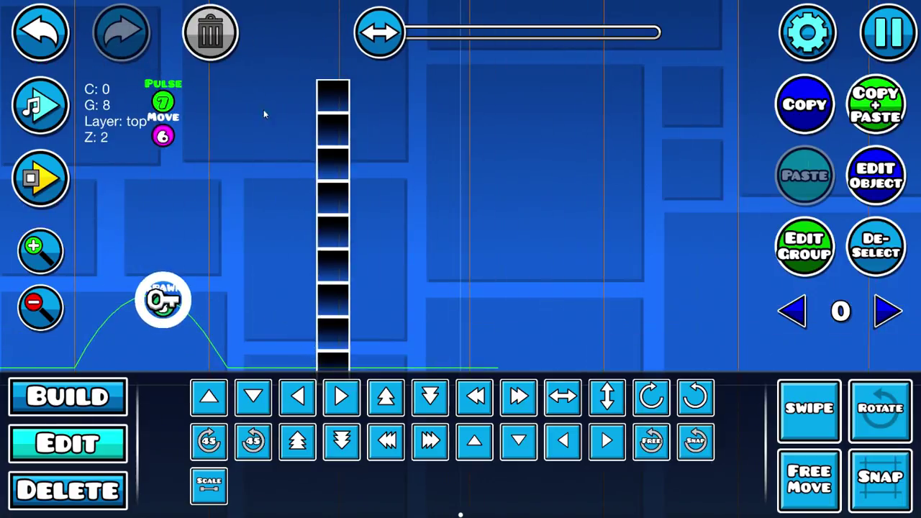
left_click(877, 186)
left_click(462, 479)
left_click(882, 263)
left_click_drag(359, 361, 340, 298)
left_click(42, 296)
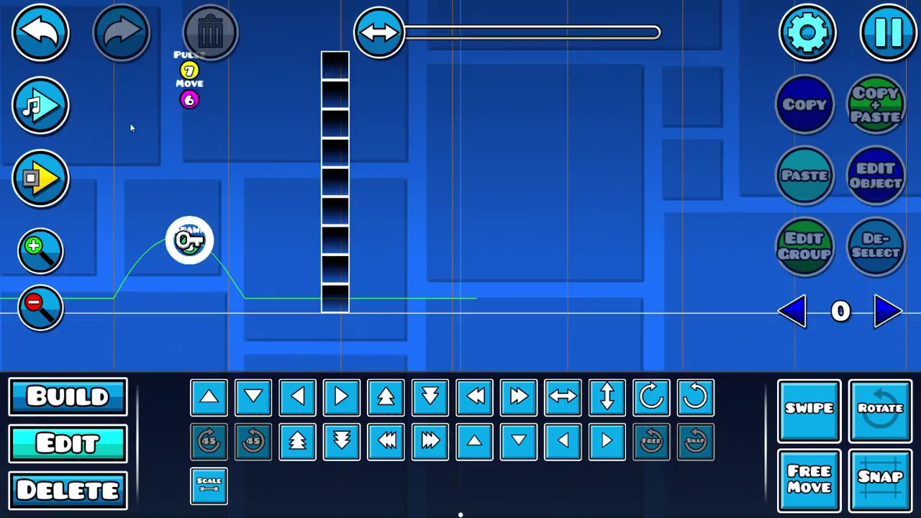
Delete the Move trigger above the ringed key, undo the deletion and deselect it.
left_click(199, 251)
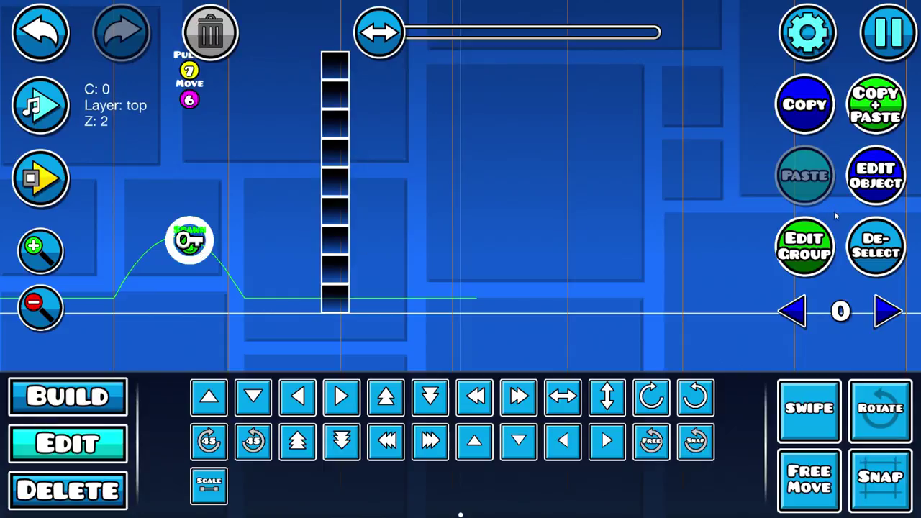
left_click(192, 96)
key("Delete")
key("ctrl+shift+z")
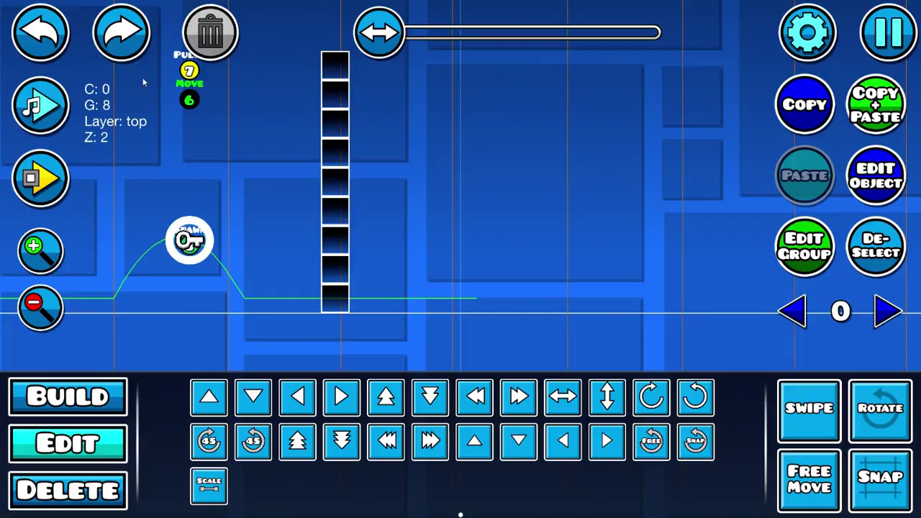
left_click(887, 247)
Save and play the level from the start, jumping into the keys and other trigger spots until the end.
key("Escape")
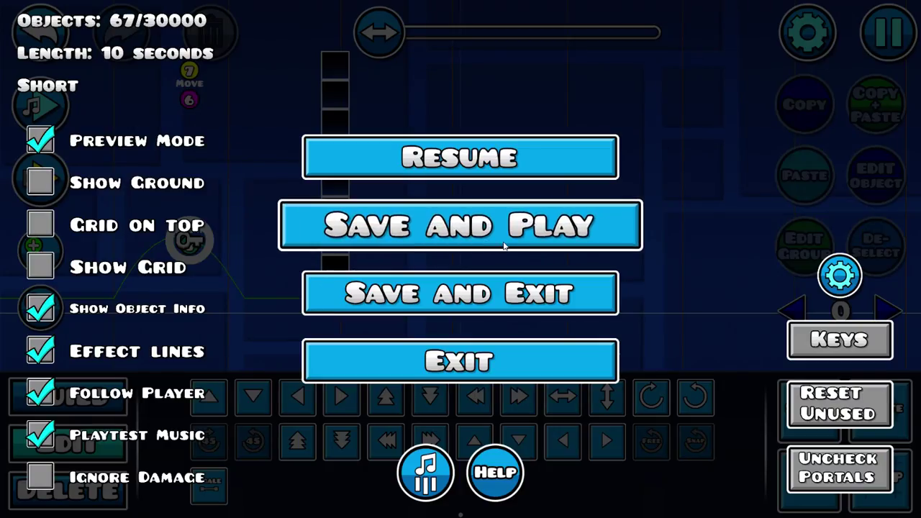
left_click(519, 238)
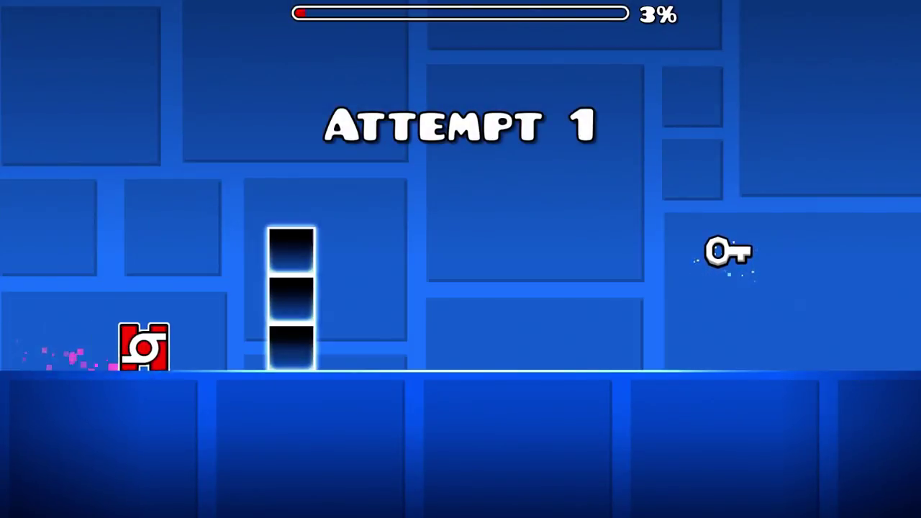
key("space")
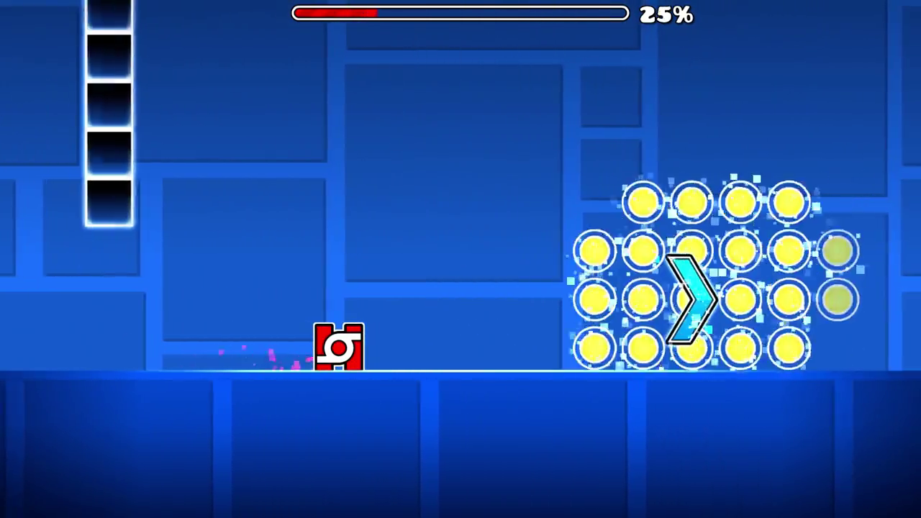
key("space")
key("space")
key("space")
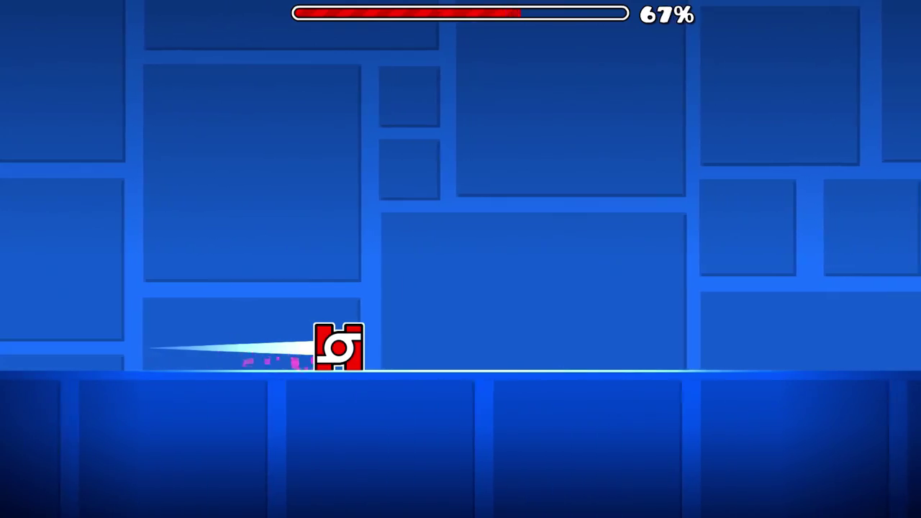
key("space")
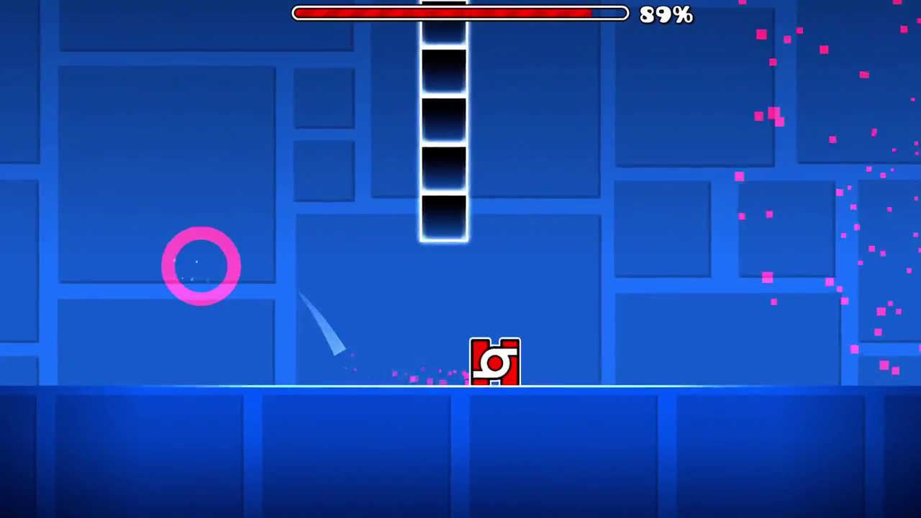
key("space")
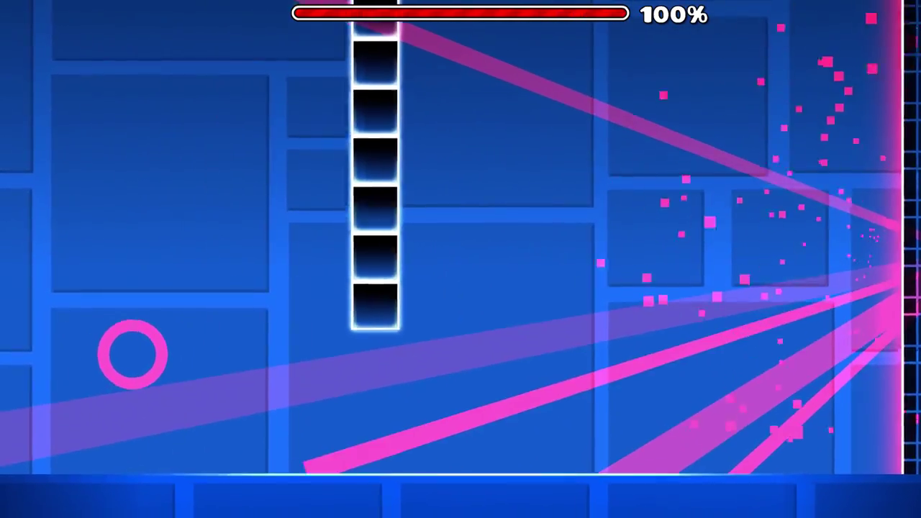